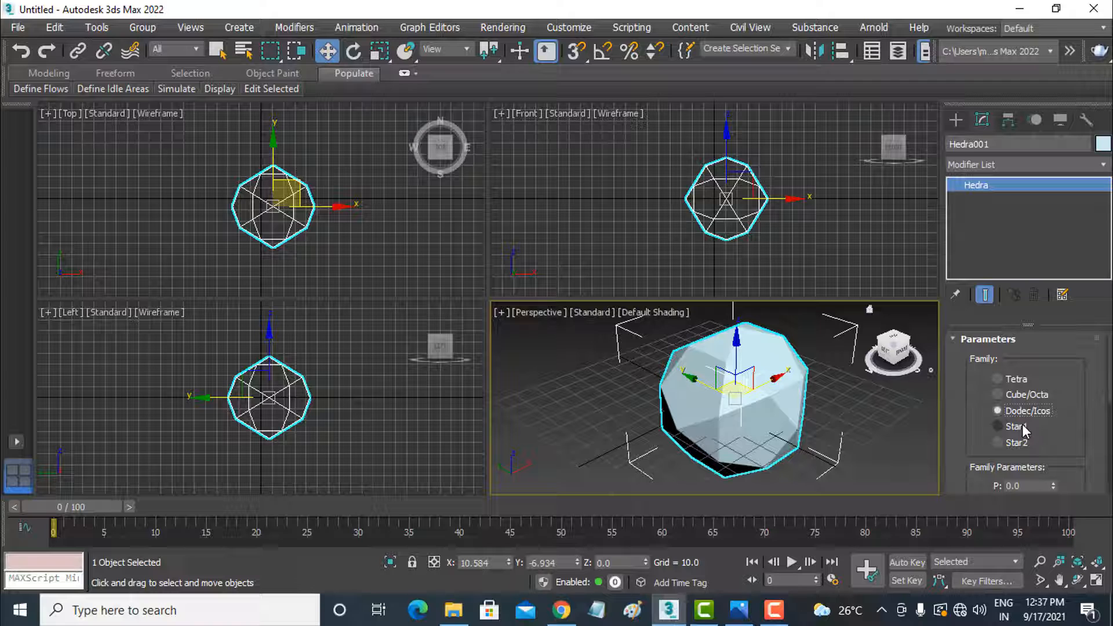
Change the hedra to the Star1 family with family parameter Q at 1.0 and a radius of 31.242
{"action": "left_click", "coordinate": [1021, 425]}
{"action": "left_click", "coordinate": [1016, 443]}
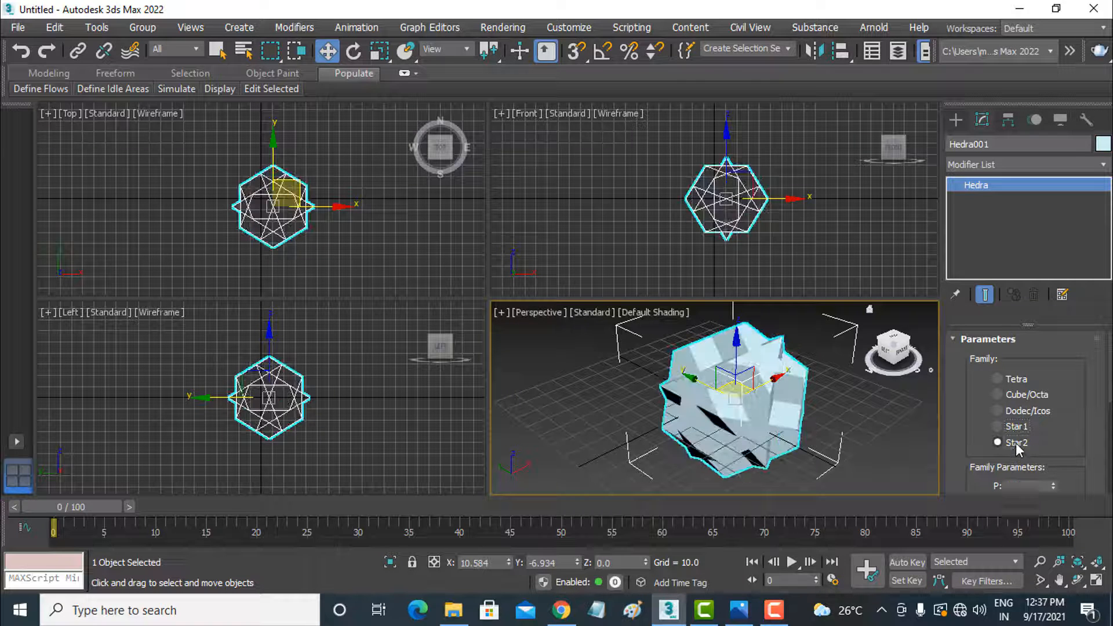
{"action": "left_click", "coordinate": [1014, 428]}
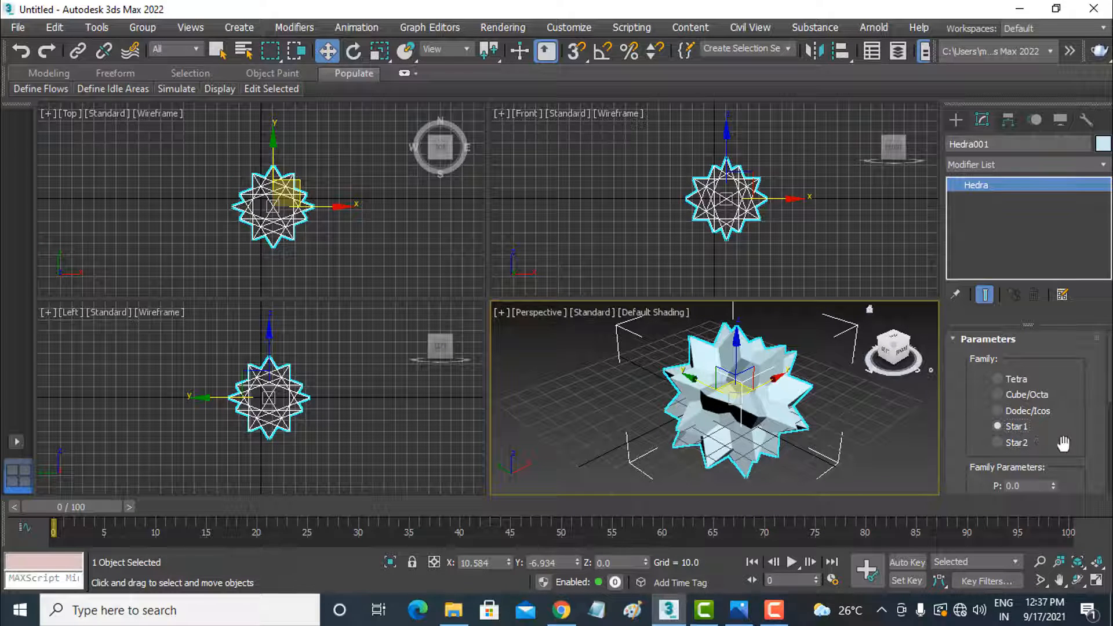
{"action": "scroll", "coordinate": [1057, 363], "scroll_direction": "down", "scroll_amount": 3}
{"action": "left_click_drag", "start_coordinate": [1053, 406], "coordinate": [1058, 328]}
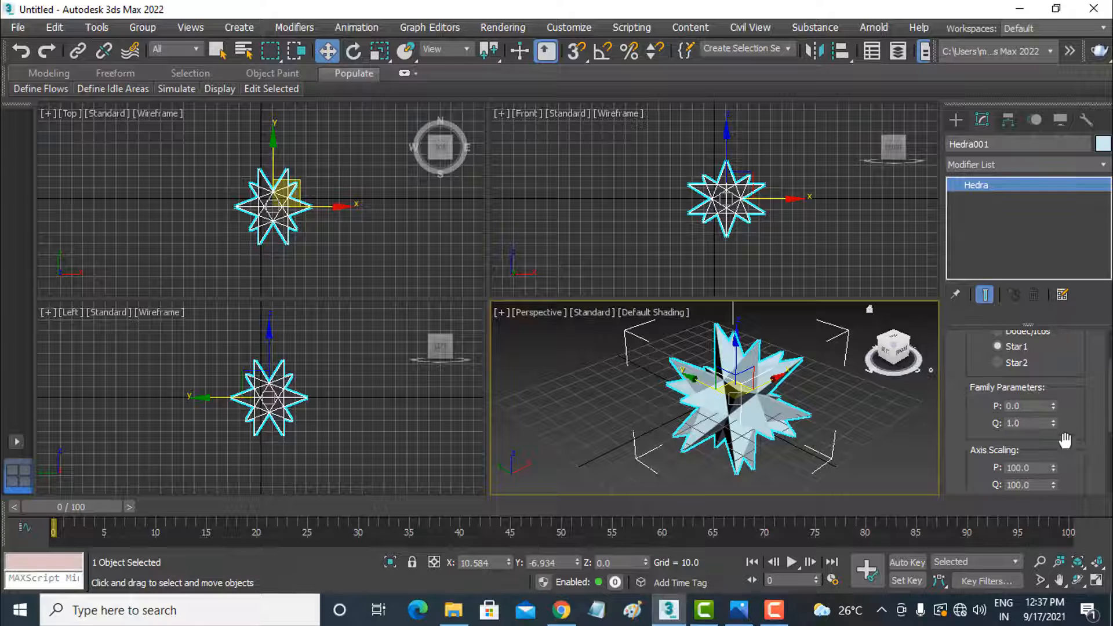
{"action": "left_click_drag", "start_coordinate": [1065, 453], "coordinate": [1064, 284]}
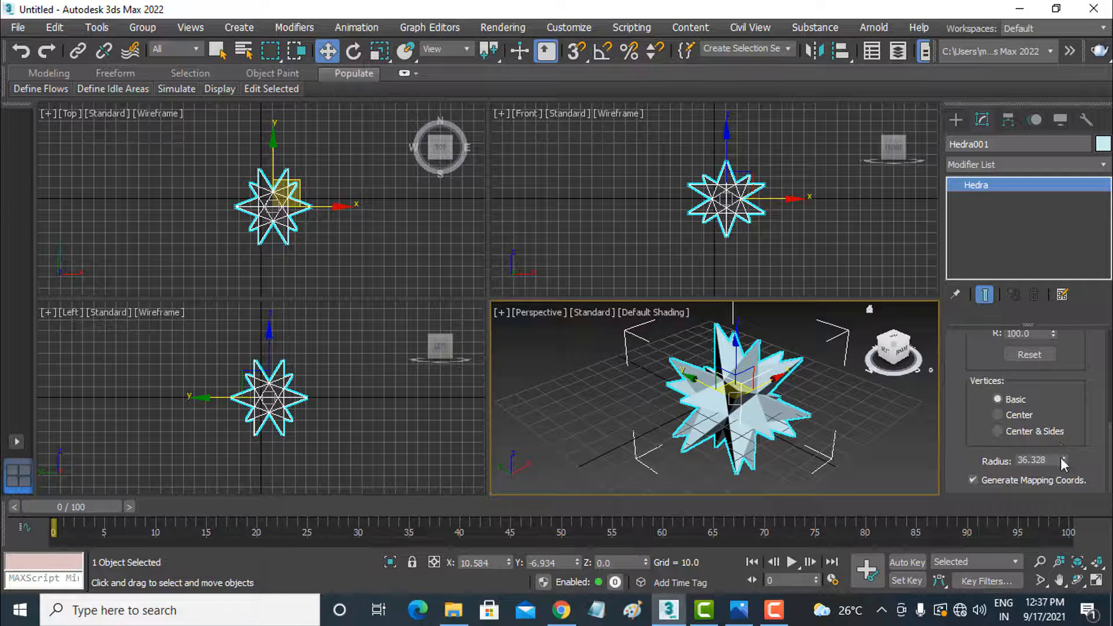
{"action": "left_click_drag", "start_coordinate": [1063, 459], "coordinate": [1082, 480]}
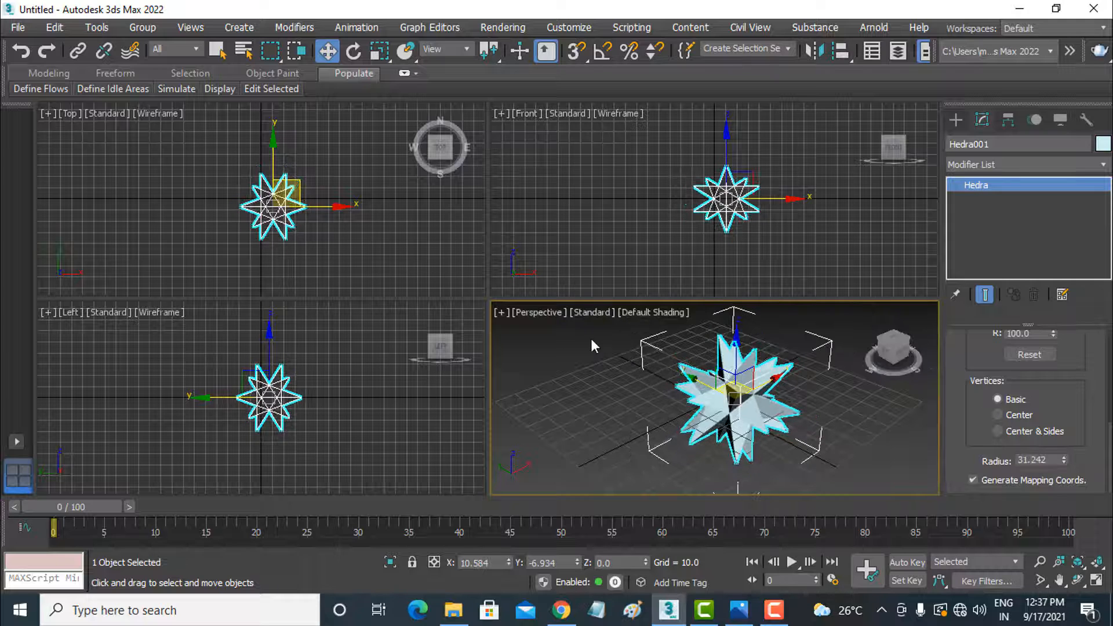
Delete the hedra and draw a torus knot in the Top viewport with a base curve radius of about 49.5
{"action": "key", "text": "Delete"}
{"action": "left_click", "coordinate": [953, 122]}
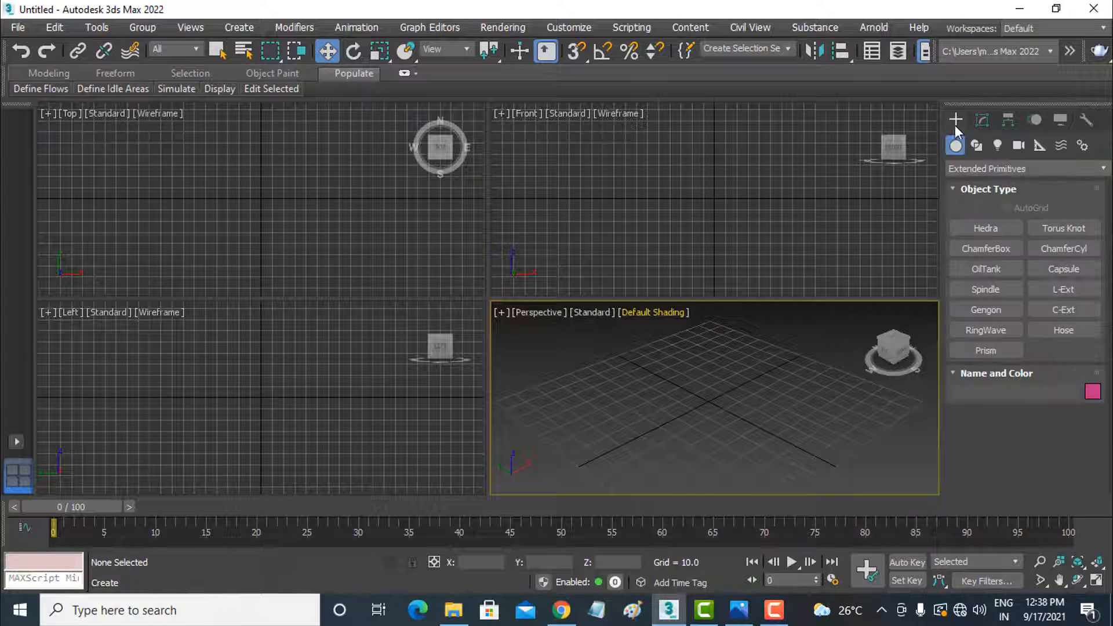
{"action": "left_click", "coordinate": [1047, 230]}
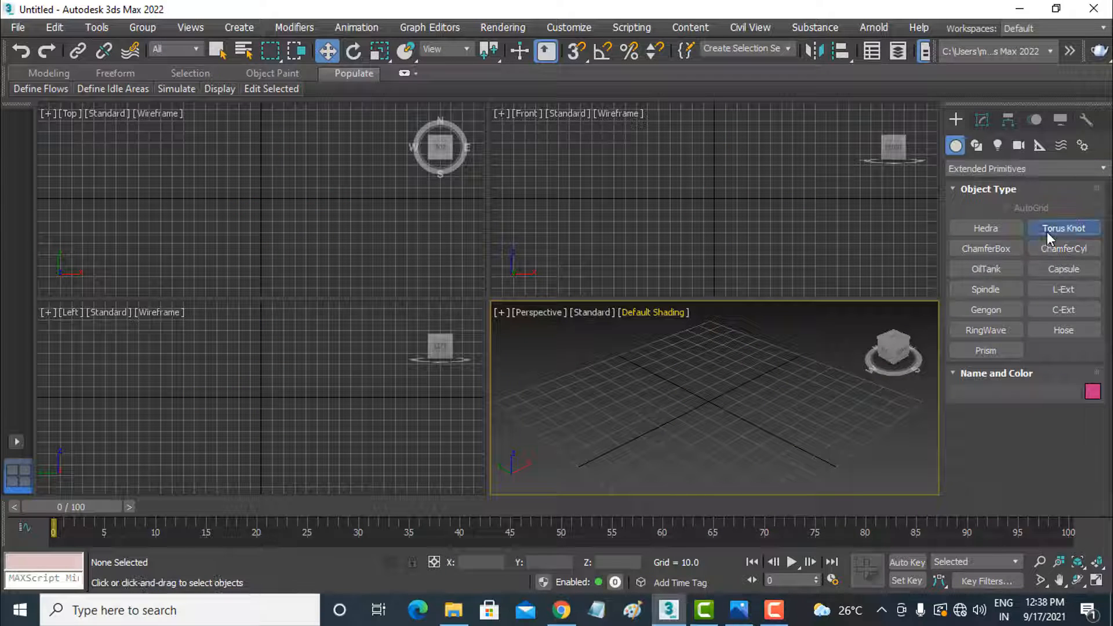
{"action": "left_click_drag", "start_coordinate": [226, 197], "coordinate": [272, 165]}
{"action": "left_click", "coordinate": [274, 152]}
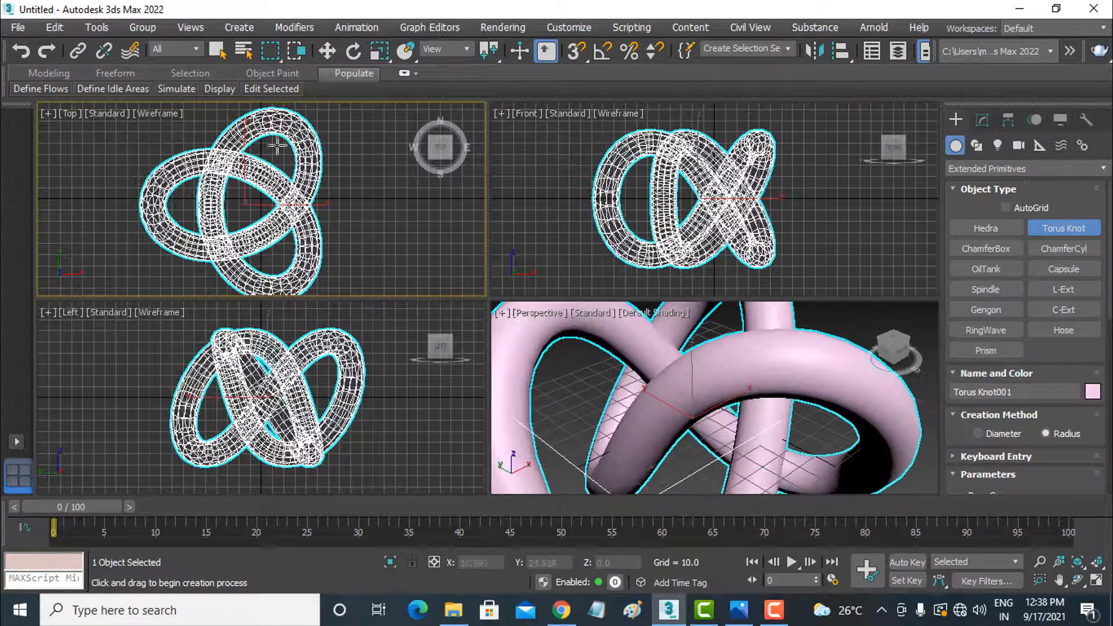
{"action": "left_click", "coordinate": [327, 51]}
Maximize the Perspective viewport on the torus knot, hide its grid, and view the knot from several angles
{"action": "left_click", "coordinate": [716, 410]}
{"action": "scroll", "coordinate": [716, 409], "scroll_direction": "down", "scroll_amount": 4}
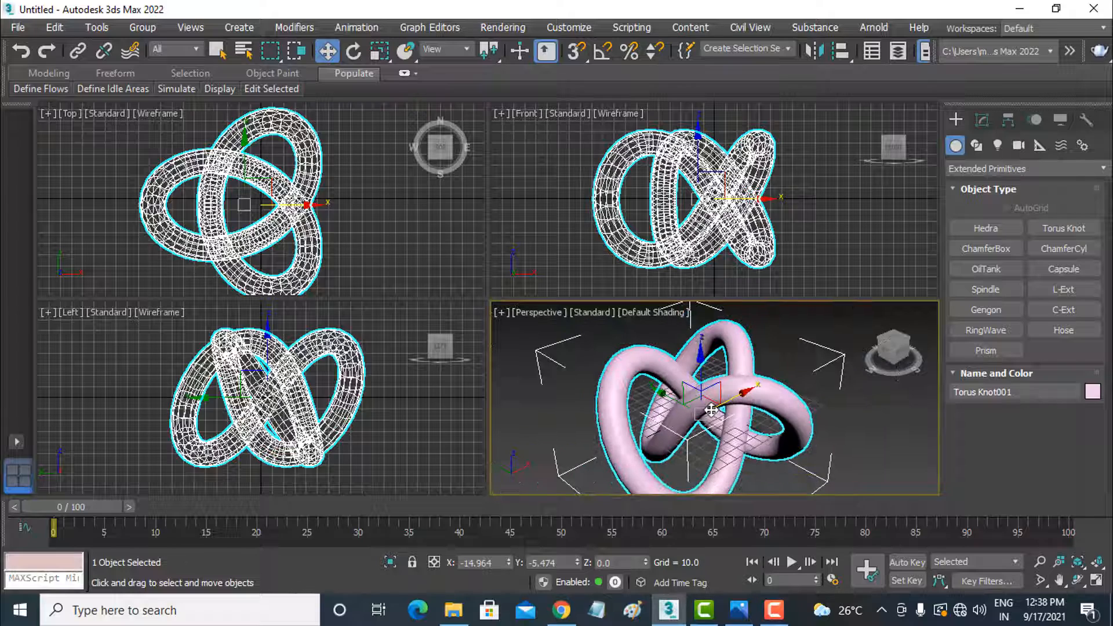
{"action": "right_click", "coordinate": [711, 410]}
{"action": "left_click", "coordinate": [735, 445]}
{"action": "scroll", "coordinate": [569, 354], "scroll_direction": "down", "scroll_amount": 3}
{"action": "middle_click_drag", "start_coordinate": [508, 377], "coordinate": [571, 288]}
{"action": "middle_click_drag", "start_coordinate": [580, 357], "coordinate": [665, 377], "text": "alt"}
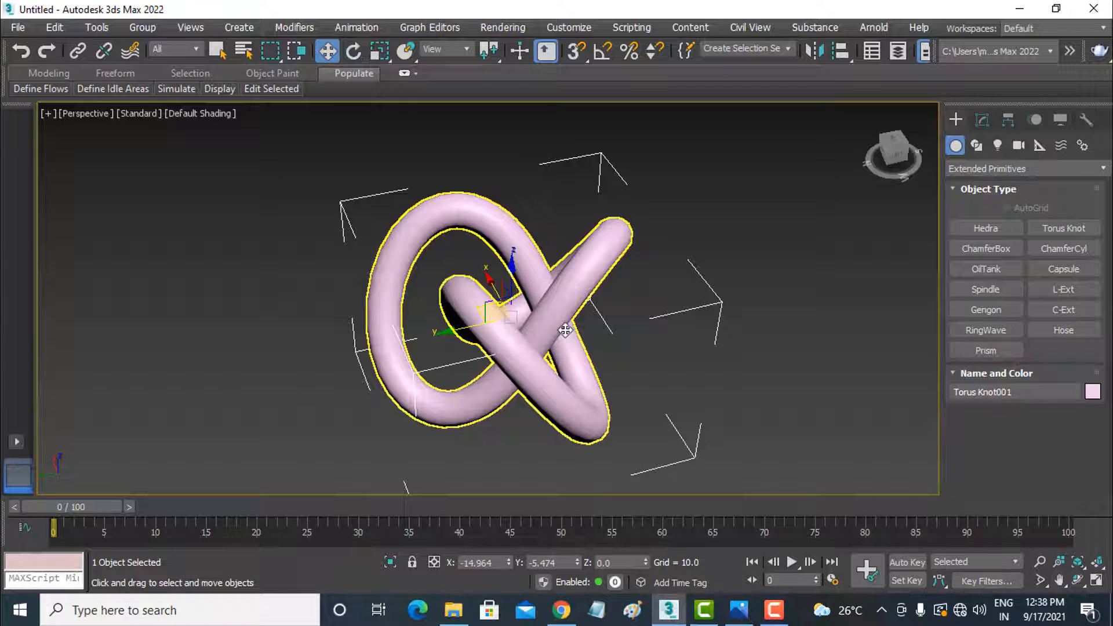
{"action": "key", "text": "g"}
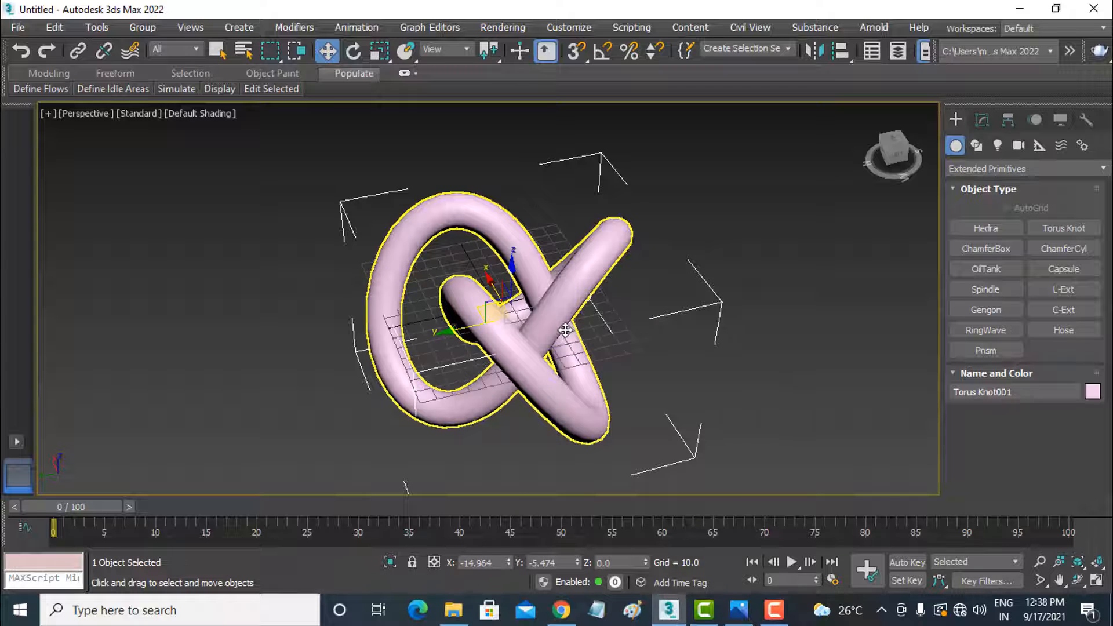
{"action": "key", "text": "g"}
{"action": "middle_click_drag", "start_coordinate": [565, 330], "coordinate": [452, 342], "text": "alt"}
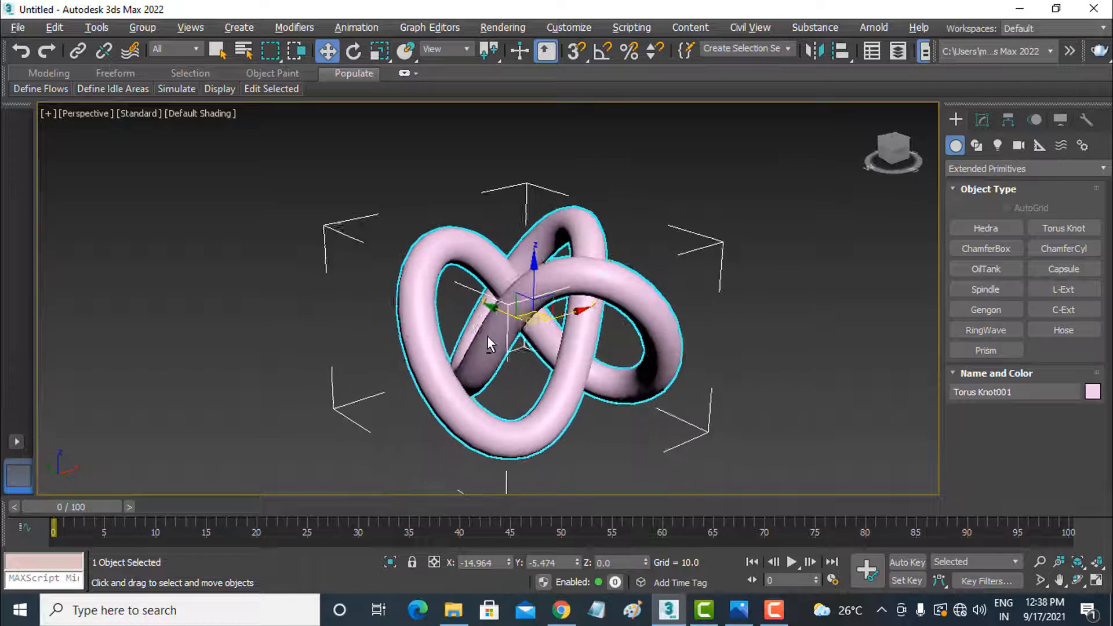
Set the torus knot's base curve to radius 44.527, P 5.75 and Q 4.75
{"action": "left_click", "coordinate": [980, 120]}
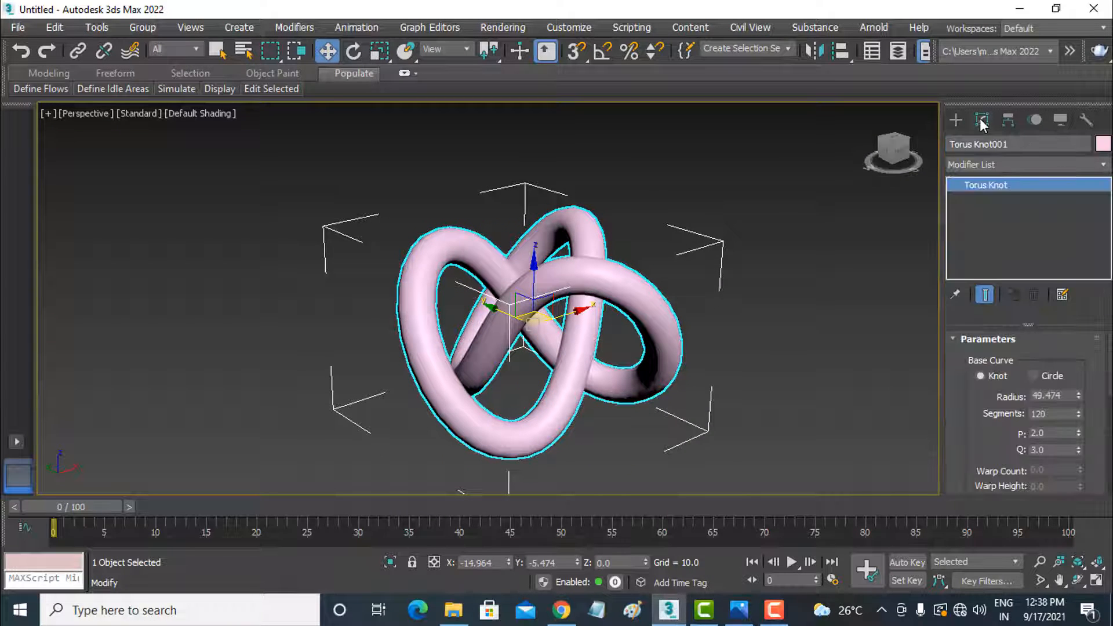
{"action": "left_click_drag", "start_coordinate": [1076, 400], "coordinate": [1079, 439]}
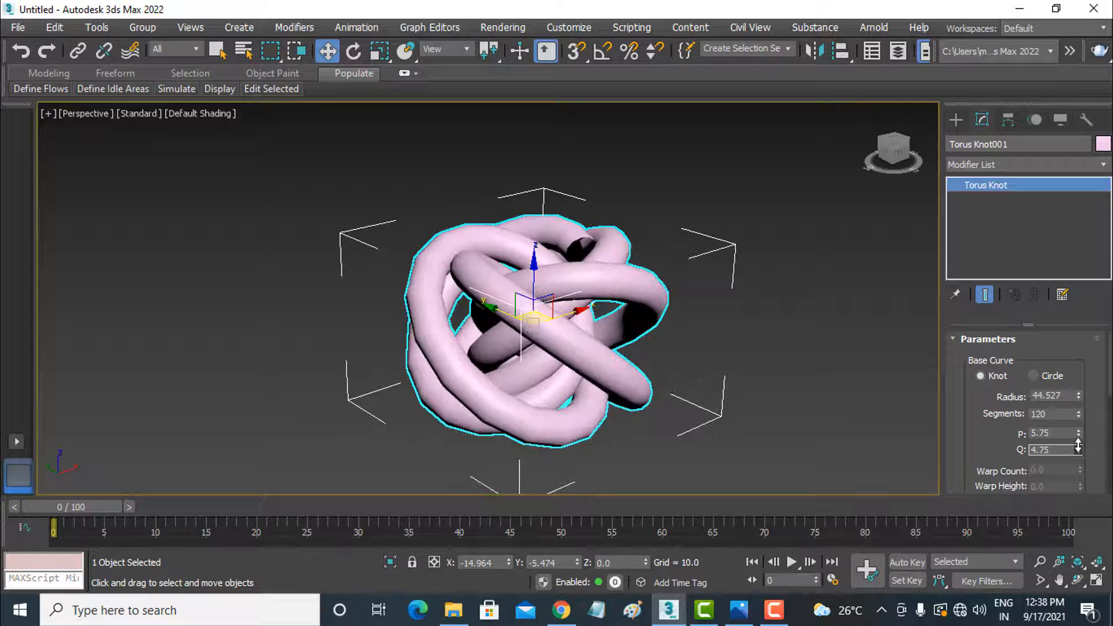
Give the torus knot's cross section a twist of 63, 110 lumps, a lump height of 2.66 and a lump offset of 62
{"action": "scroll", "coordinate": [1100, 433], "scroll_direction": "down", "scroll_amount": 3}
{"action": "scroll", "coordinate": [1088, 418], "scroll_direction": "down", "scroll_amount": 2}
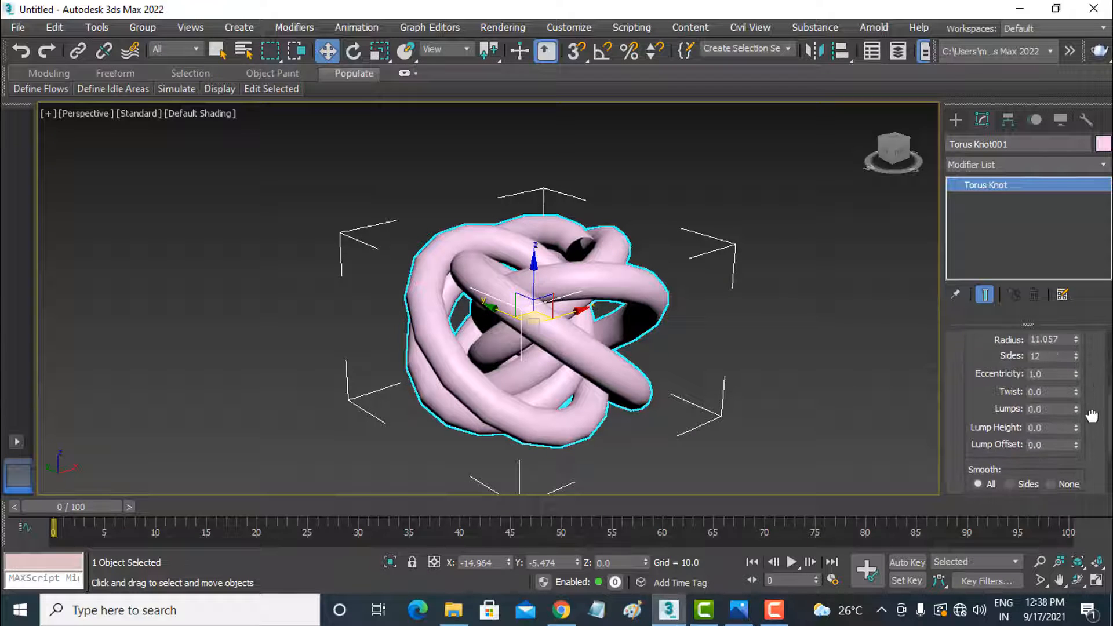
{"action": "left_click_drag", "start_coordinate": [1075, 387], "coordinate": [1075, 338]}
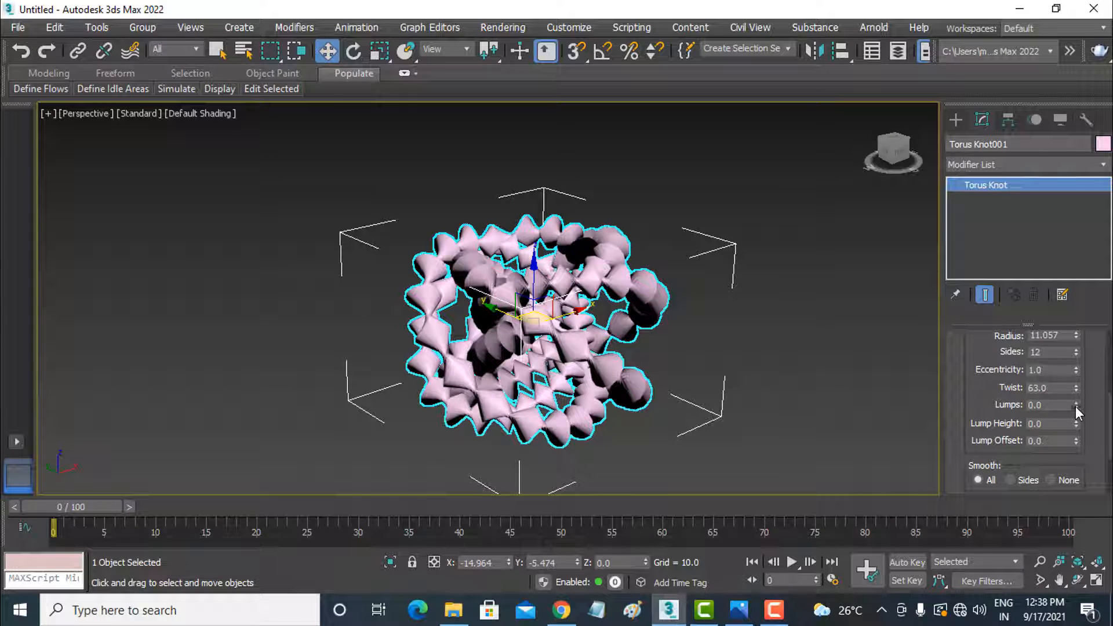
{"action": "left_click_drag", "start_coordinate": [1076, 406], "coordinate": [1080, 294]}
{"action": "left_click_drag", "start_coordinate": [1076, 422], "coordinate": [1077, 206]}
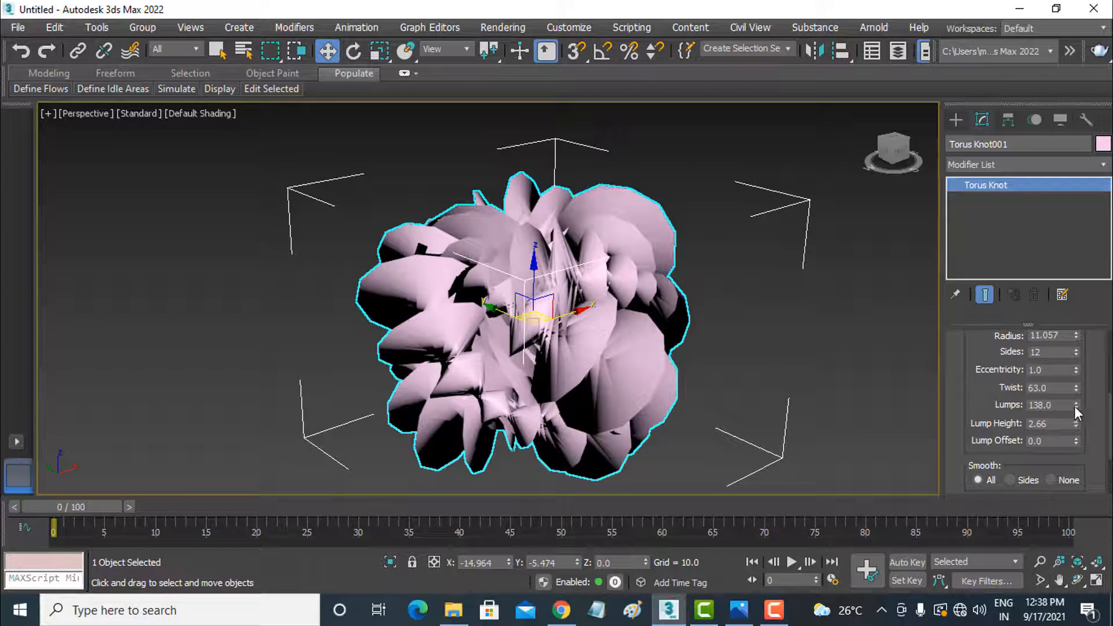
{"action": "mouse_move", "coordinate": [1075, 405]}
{"action": "left_mouse_down"}
{"action": "mouse_move", "coordinate": [1076, 429]}
{"action": "mouse_move", "coordinate": [1073, 391]}
{"action": "left_mouse_up"}
{"action": "left_click_drag", "start_coordinate": [1085, 433], "coordinate": [1086, 352]}
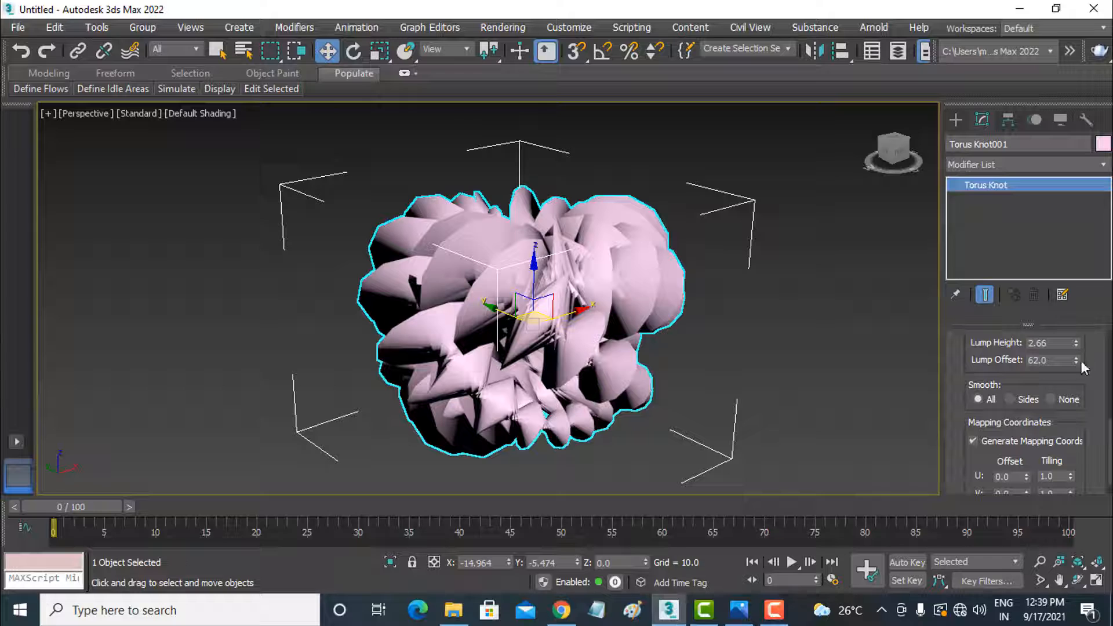
Try Sides smoothing on the torus knot and return the smoothing to All
{"action": "left_click", "coordinate": [1028, 402]}
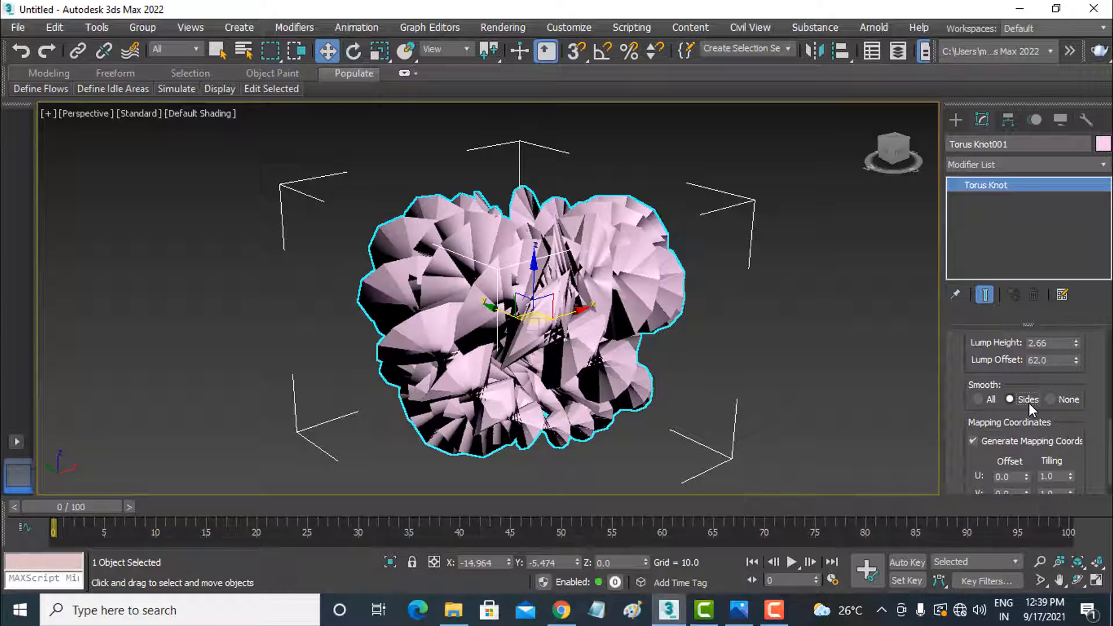
{"action": "left_click", "coordinate": [988, 398]}
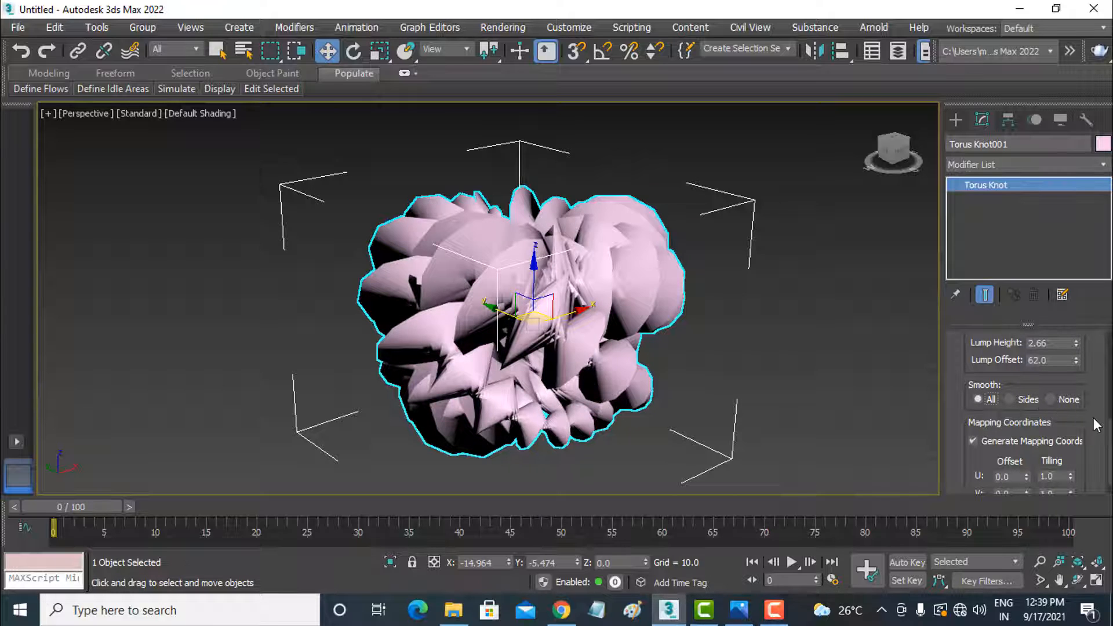
{"action": "left_click_drag", "start_coordinate": [1088, 434], "coordinate": [1090, 474]}
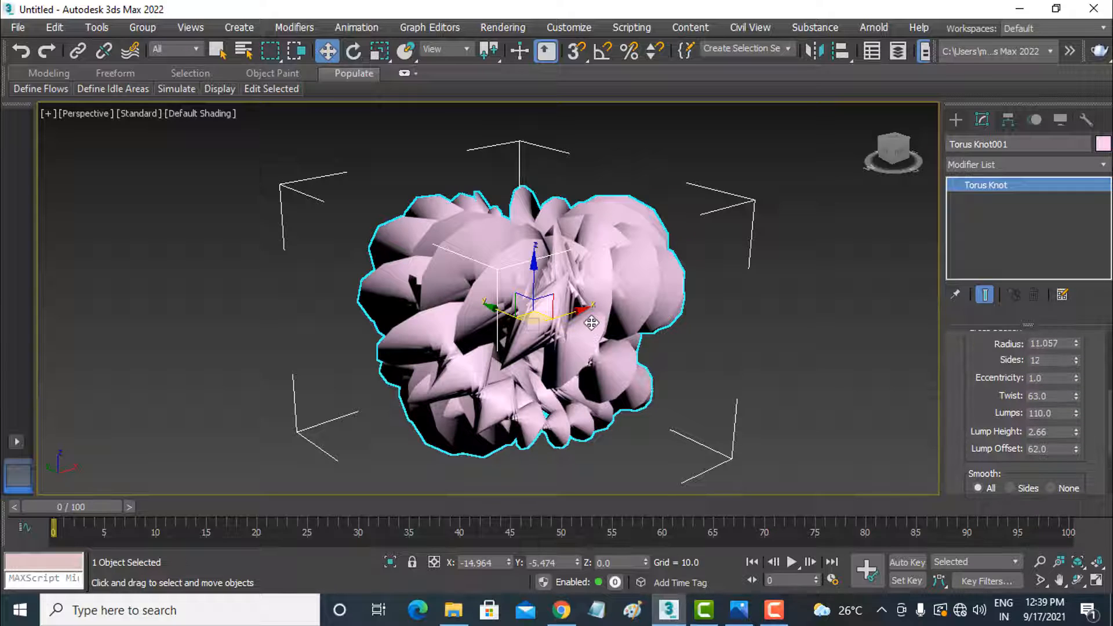
Delete the torus knot and draw a chamfer box in the Top view, about 102 long, 200 wide and 34 high with an 8.3 fillet
{"action": "key", "text": "Delete"}
{"action": "left_click", "coordinate": [955, 118]}
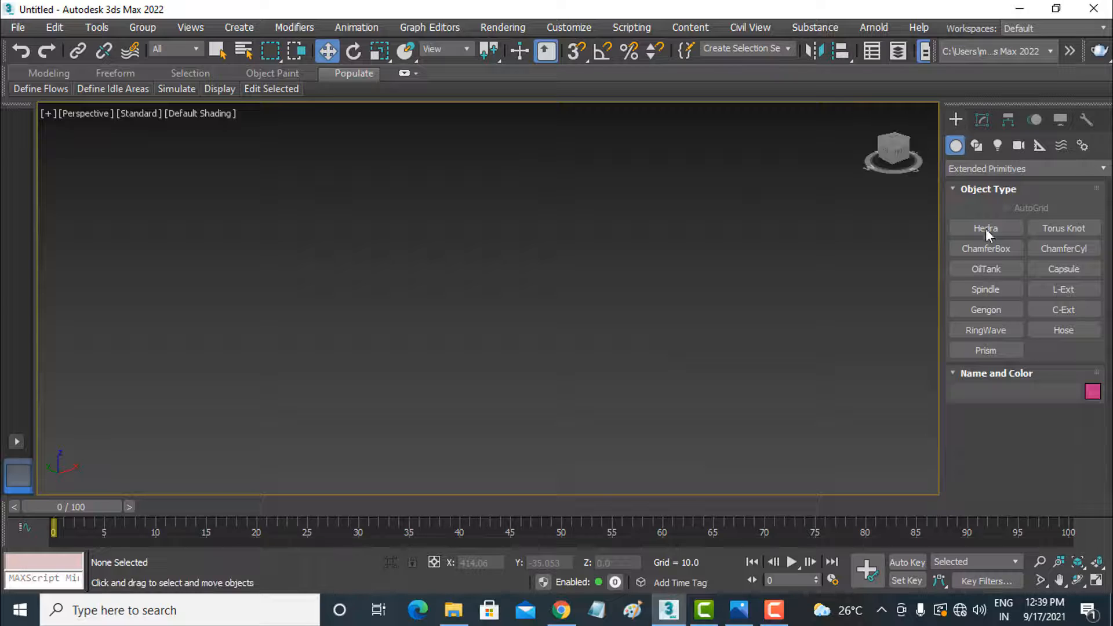
{"action": "left_click", "coordinate": [991, 246]}
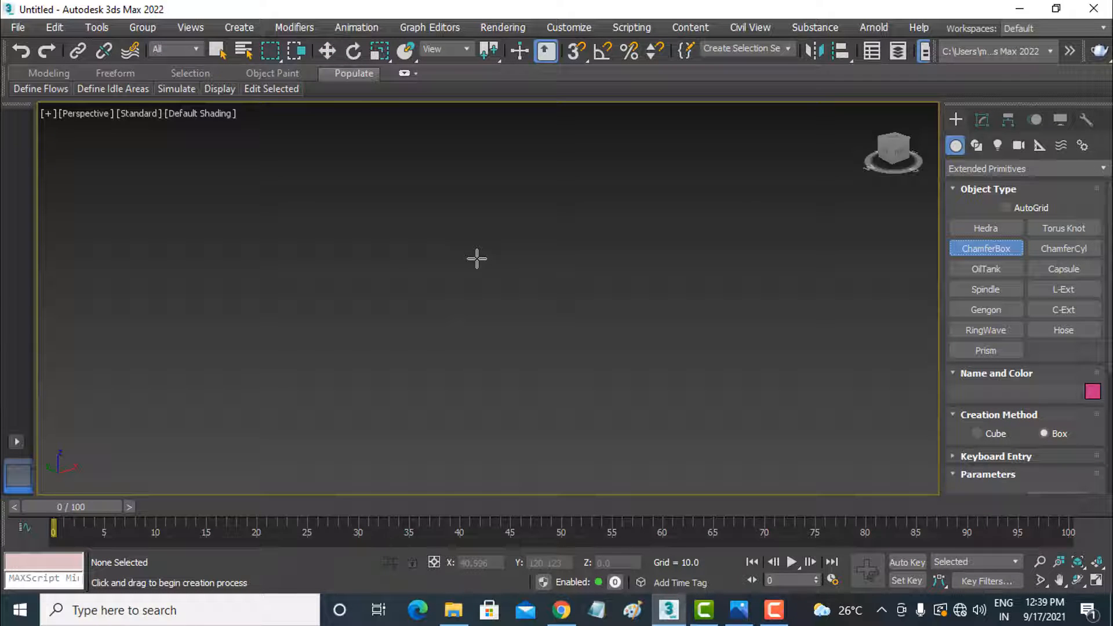
{"action": "key", "text": "f"}
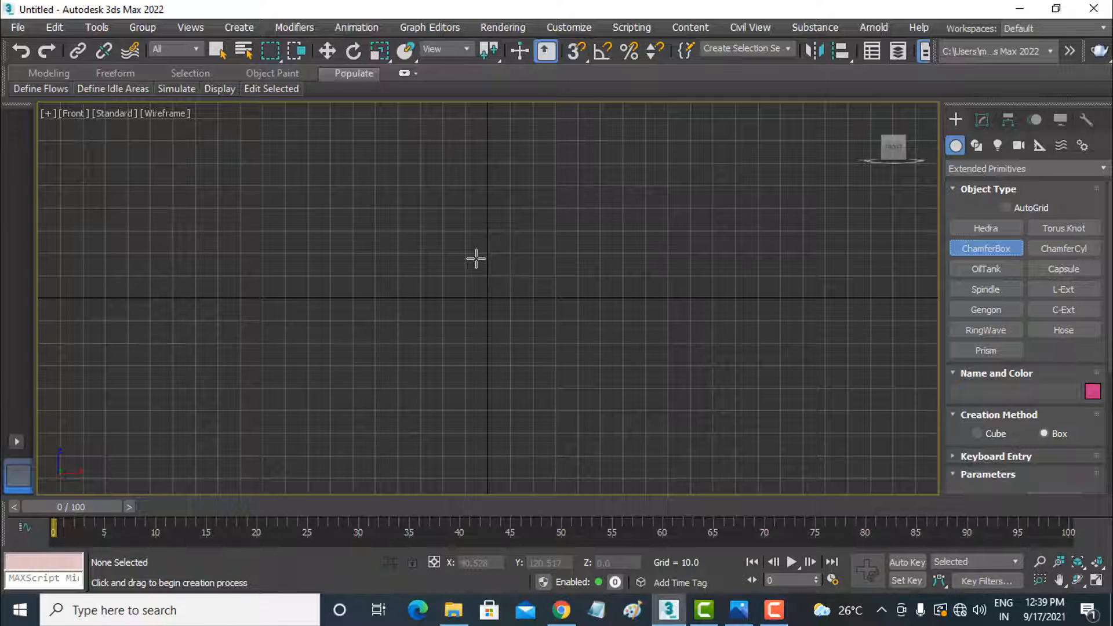
{"action": "key", "text": "t"}
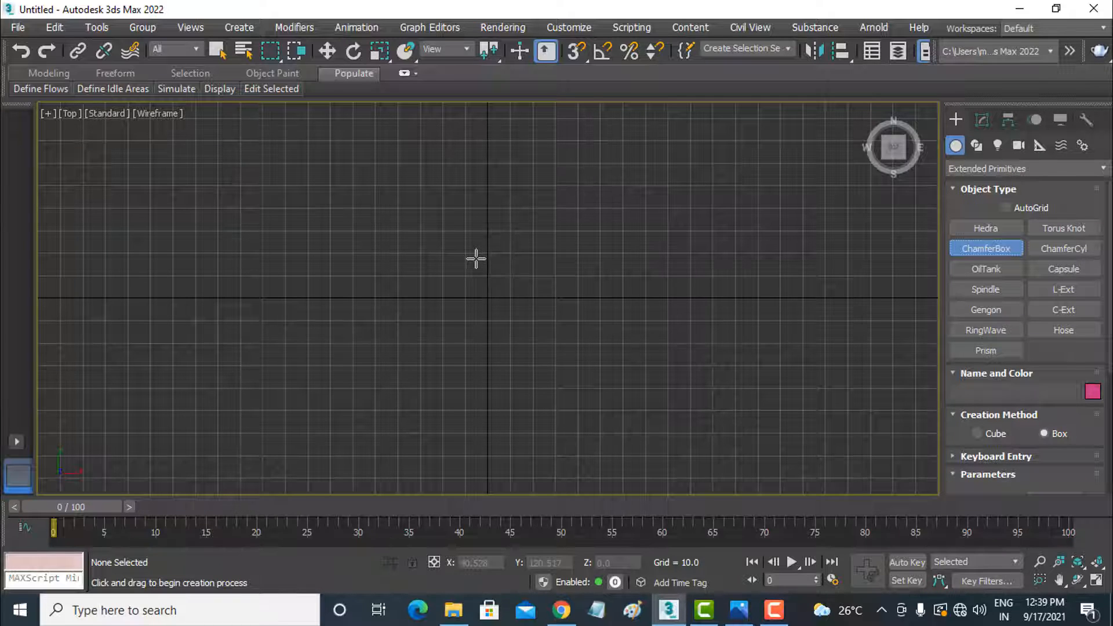
{"action": "left_click_drag", "start_coordinate": [251, 185], "coordinate": [700, 413]}
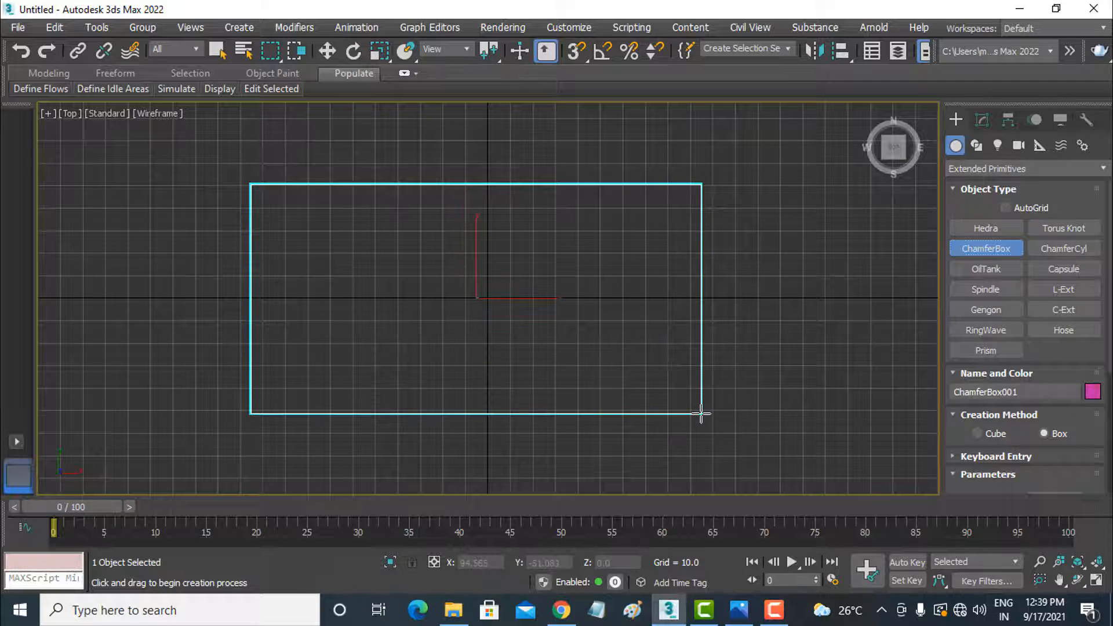
{"action": "left_click", "coordinate": [692, 336]}
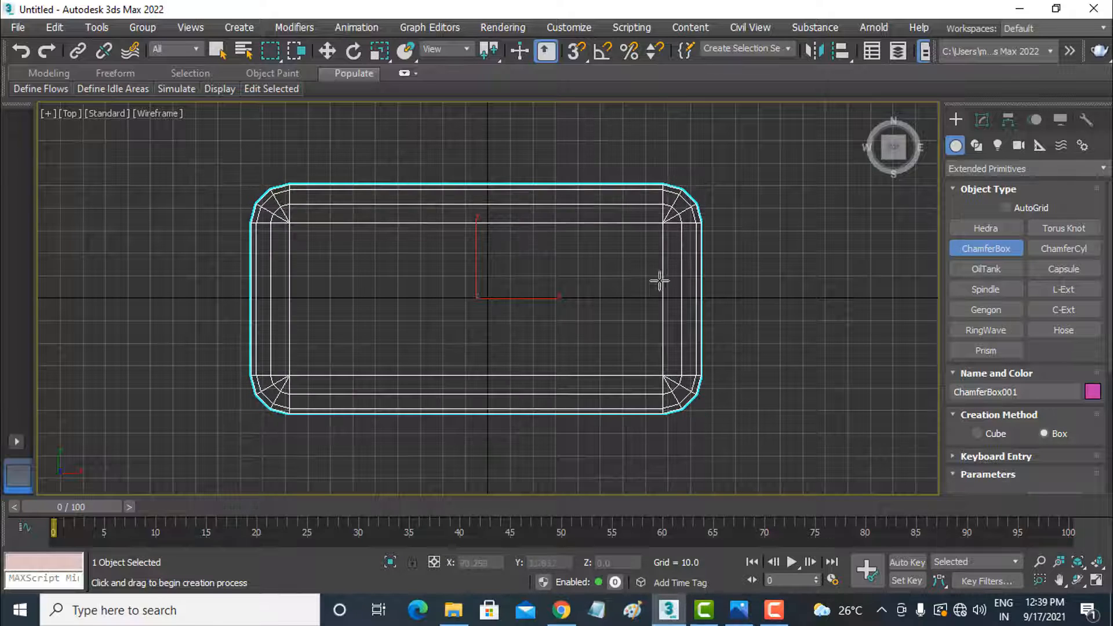
{"action": "left_click", "coordinate": [691, 318]}
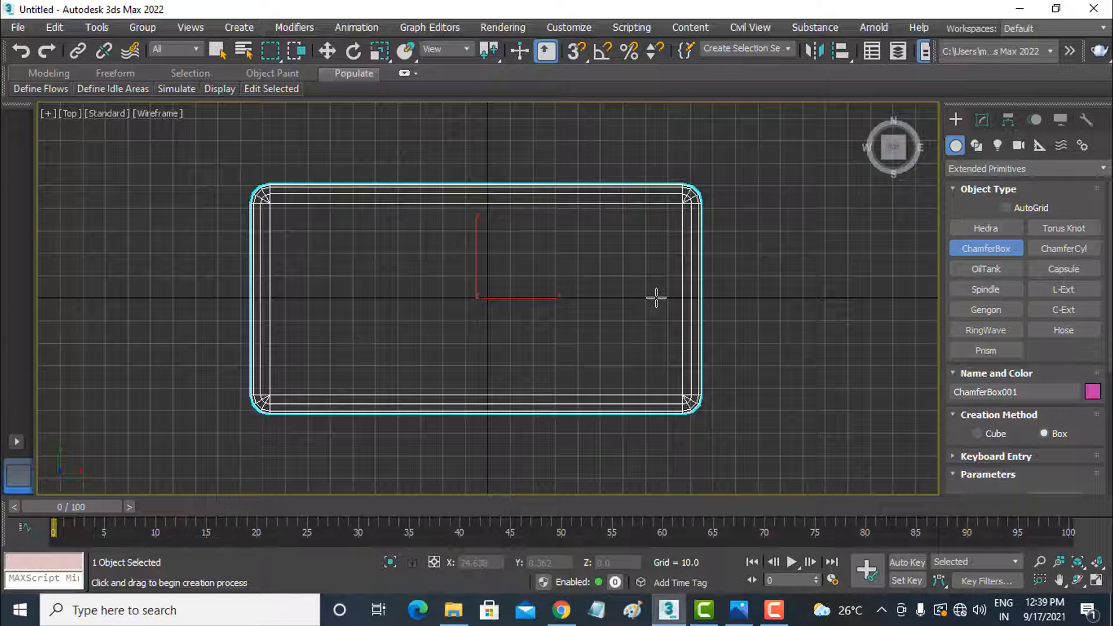
In the Perspective view, resize the chamfer box to length 116.065, width 212, height 45.091 and fillet 10.5
{"action": "key", "text": "p"}
{"action": "mouse_move", "coordinate": [542, 335]}
{"action": "middle_mouse_down", "text": "alt"}
{"action": "mouse_move", "coordinate": [546, 360]}
{"action": "mouse_move", "coordinate": [529, 366]}
{"action": "mouse_move", "coordinate": [513, 345]}
{"action": "mouse_move", "coordinate": [541, 330]}
{"action": "mouse_move", "coordinate": [793, 279]}
{"action": "mouse_move", "coordinate": [703, 231]}
{"action": "mouse_move", "coordinate": [548, 273]}
{"action": "mouse_move", "coordinate": [512, 350]}
{"action": "mouse_move", "coordinate": [551, 385]}
{"action": "mouse_move", "coordinate": [540, 344]}
{"action": "middle_mouse_up", "text": "alt"}
{"action": "left_click", "coordinate": [323, 52]}
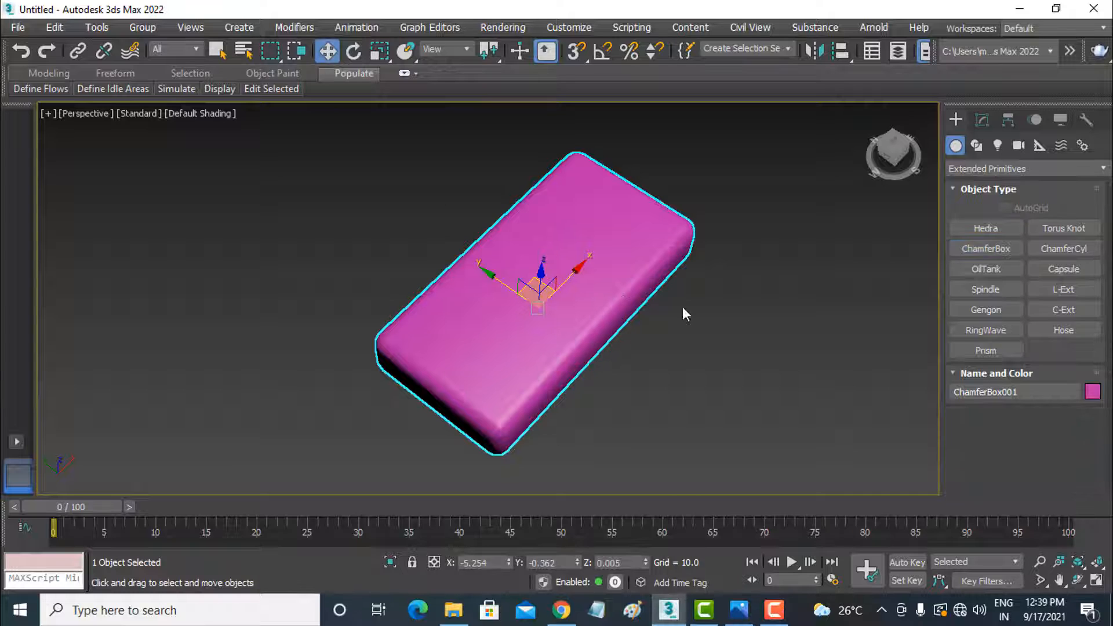
{"action": "middle_click_drag", "start_coordinate": [597, 315], "coordinate": [600, 328]}
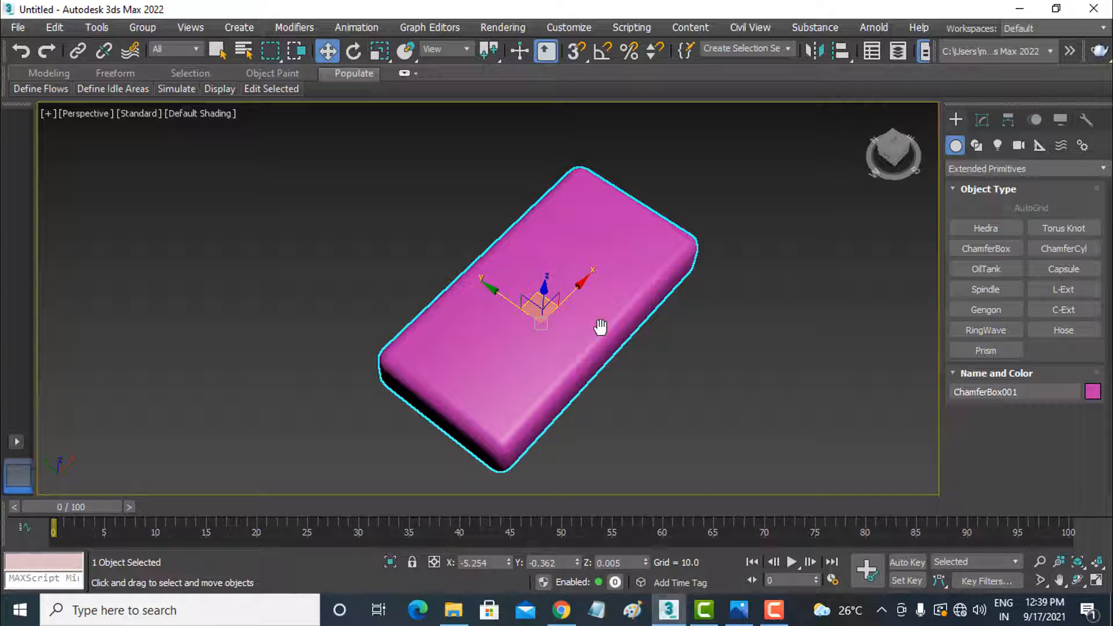
{"action": "left_click", "coordinate": [981, 121]}
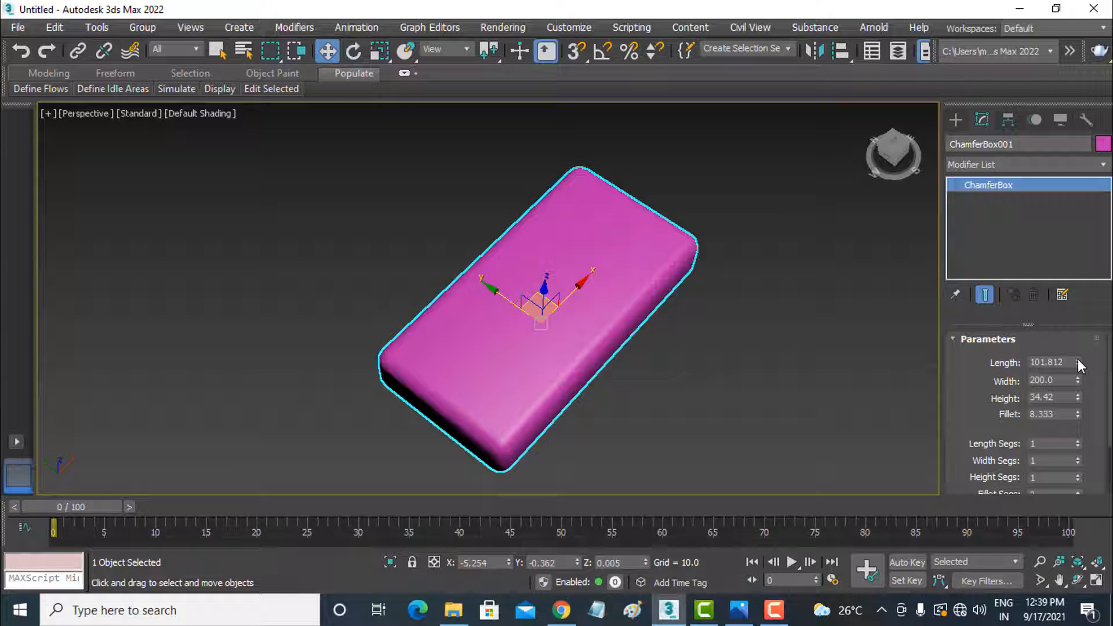
{"action": "mouse_move", "coordinate": [1077, 361]}
{"action": "left_mouse_down"}
{"action": "mouse_move", "coordinate": [1074, 333]}
{"action": "mouse_move", "coordinate": [1077, 405]}
{"action": "mouse_move", "coordinate": [1076, 373]}
{"action": "left_mouse_up"}
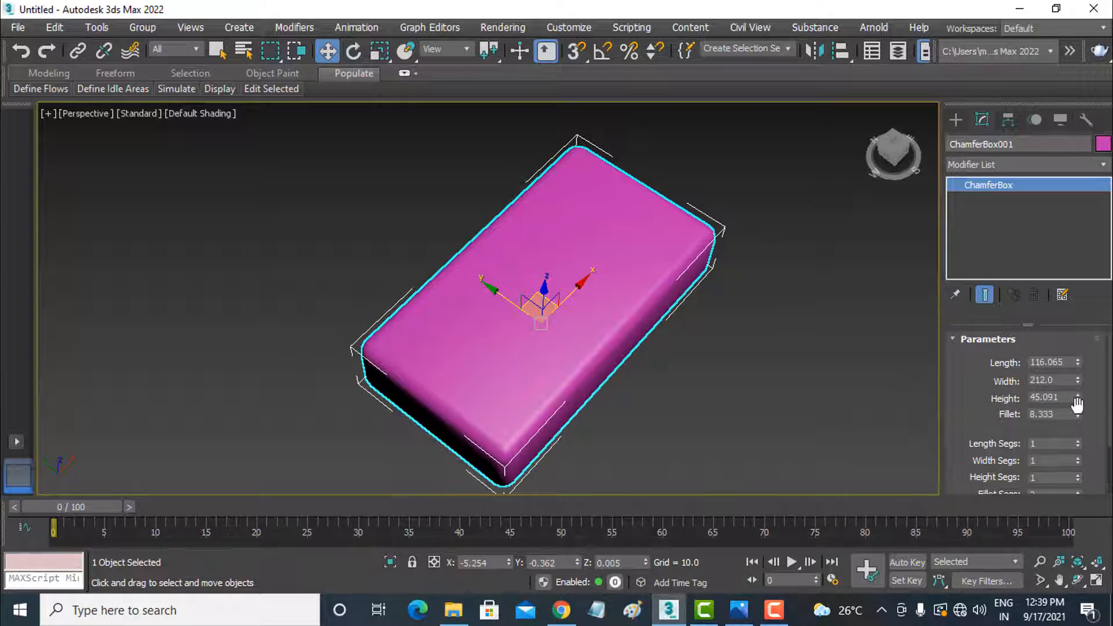
{"action": "left_click_drag", "start_coordinate": [1077, 415], "coordinate": [1087, 367]}
Set the chamfer box's fillet segments to 12
{"action": "scroll", "coordinate": [1052, 429], "scroll_direction": "down", "scroll_amount": 2}
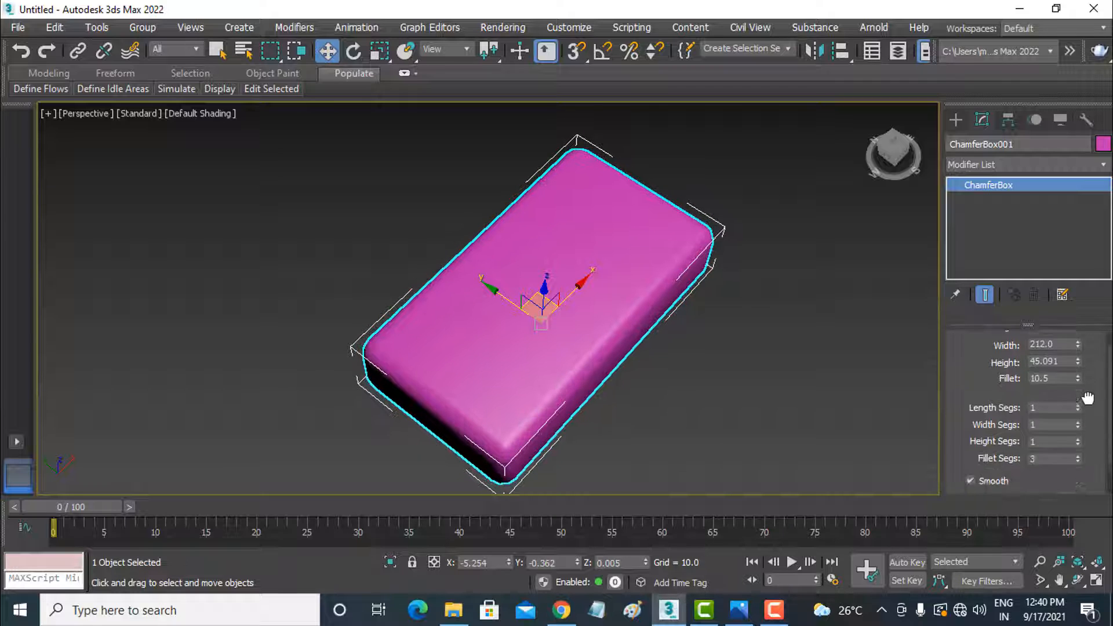
{"action": "scroll", "coordinate": [1084, 457], "scroll_direction": "down", "scroll_amount": 2}
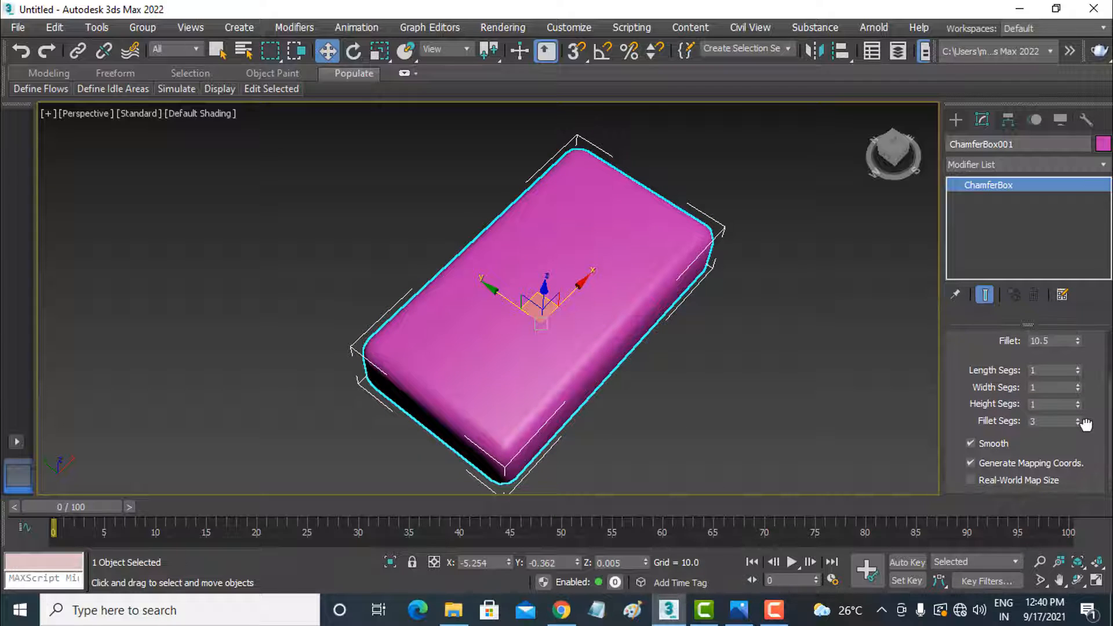
{"action": "mouse_move", "coordinate": [1075, 422]}
{"action": "left_mouse_down"}
{"action": "mouse_move", "coordinate": [1077, 436]}
{"action": "mouse_move", "coordinate": [1075, 415]}
{"action": "left_mouse_up"}
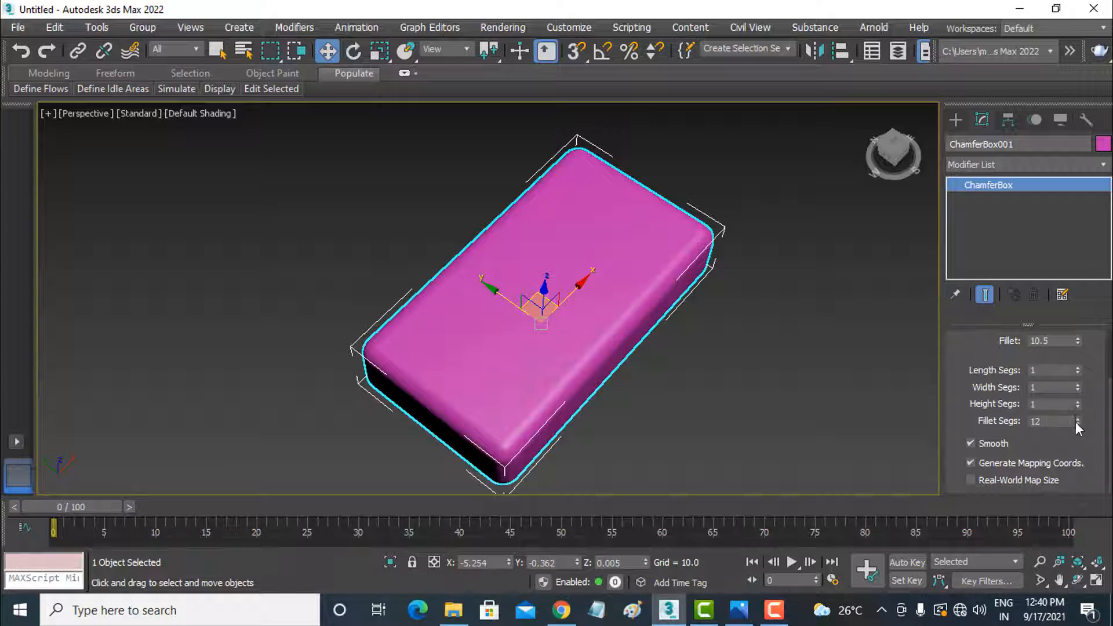
Set the chamfer box's fillet segments to 3 and toggle its Smooth option off and back on to compare the shading
{"action": "type", "text": "3"}
{"action": "scroll", "coordinate": [1006, 420], "scroll_direction": "up", "scroll_amount": 1}
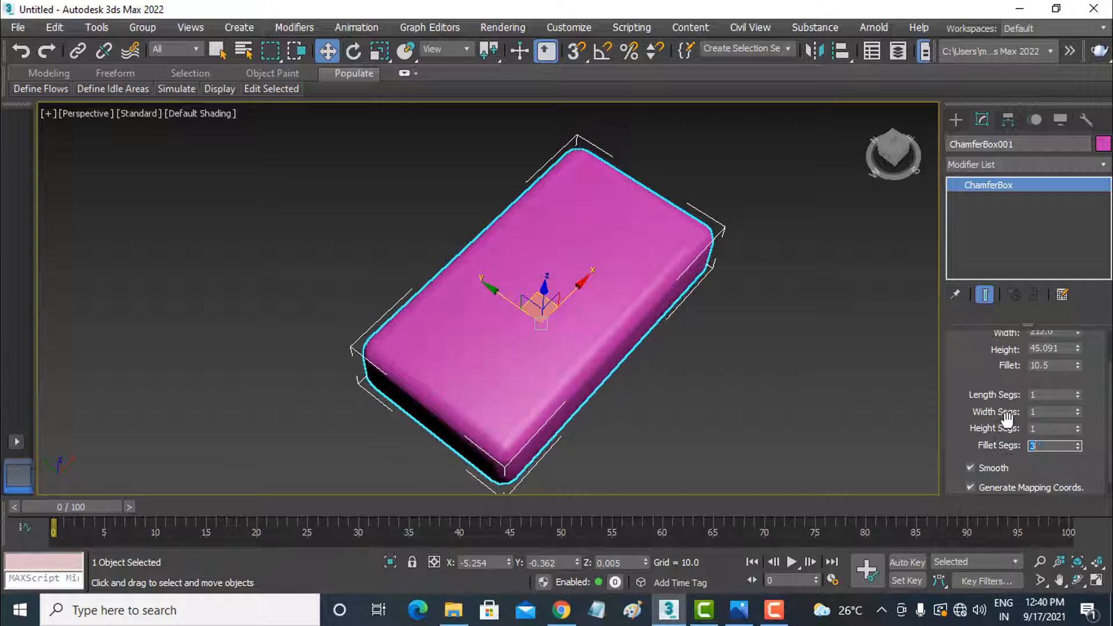
{"action": "scroll", "coordinate": [1097, 384], "scroll_direction": "down", "scroll_amount": 1}
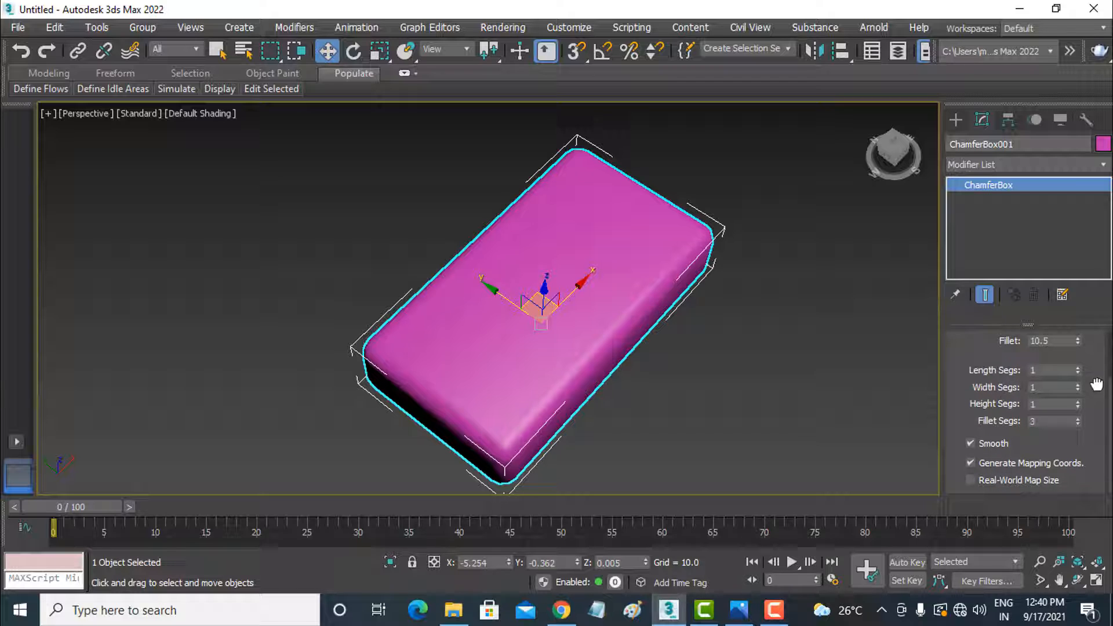
{"action": "left_click", "coordinate": [970, 443]}
{"action": "left_click", "coordinate": [970, 443]}
{"action": "left_click", "coordinate": [969, 444]}
{"action": "left_click", "coordinate": [970, 443]}
Delete the chamfer box and draw an unfilleted chamfer cylinder at the Top view's centre, about 53 in radius and 74 high
{"action": "key", "text": "Delete"}
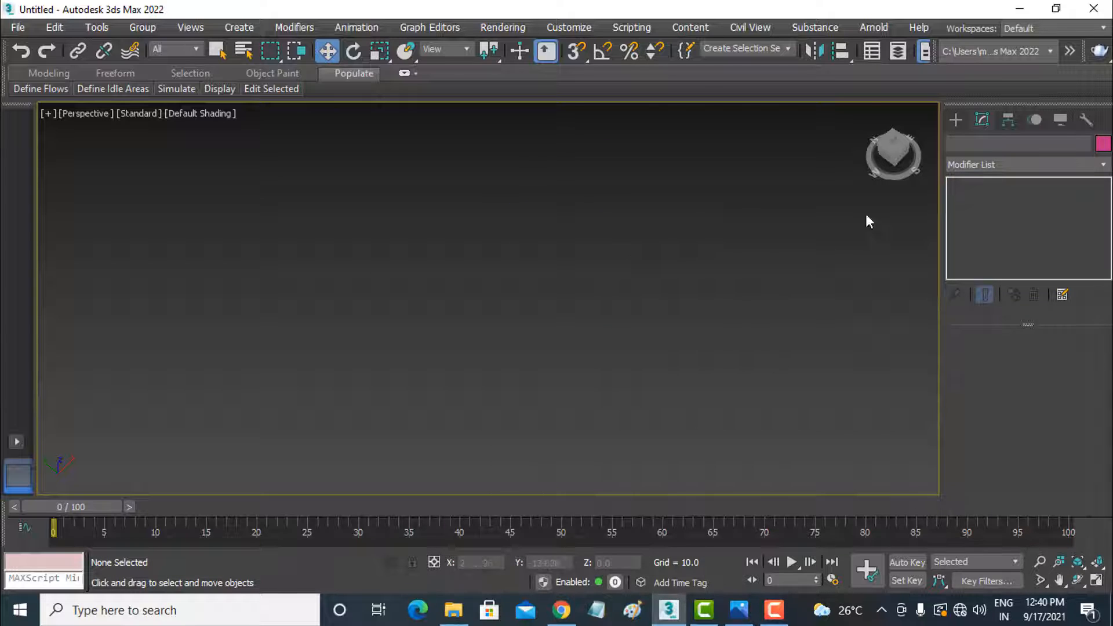
{"action": "left_click", "coordinate": [954, 118]}
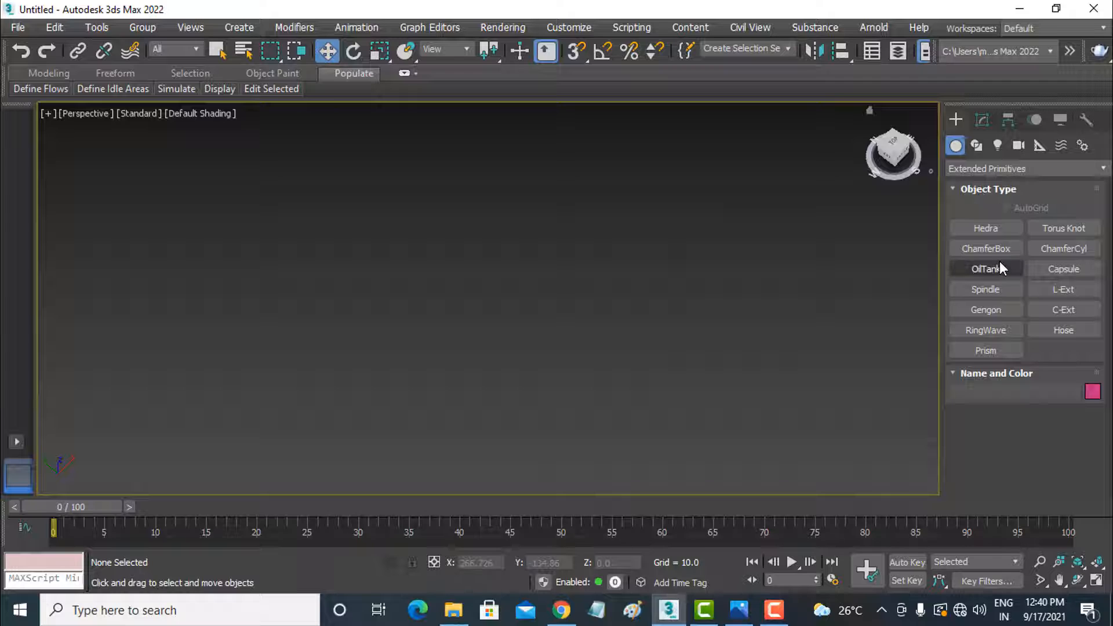
{"action": "left_click", "coordinate": [1061, 249]}
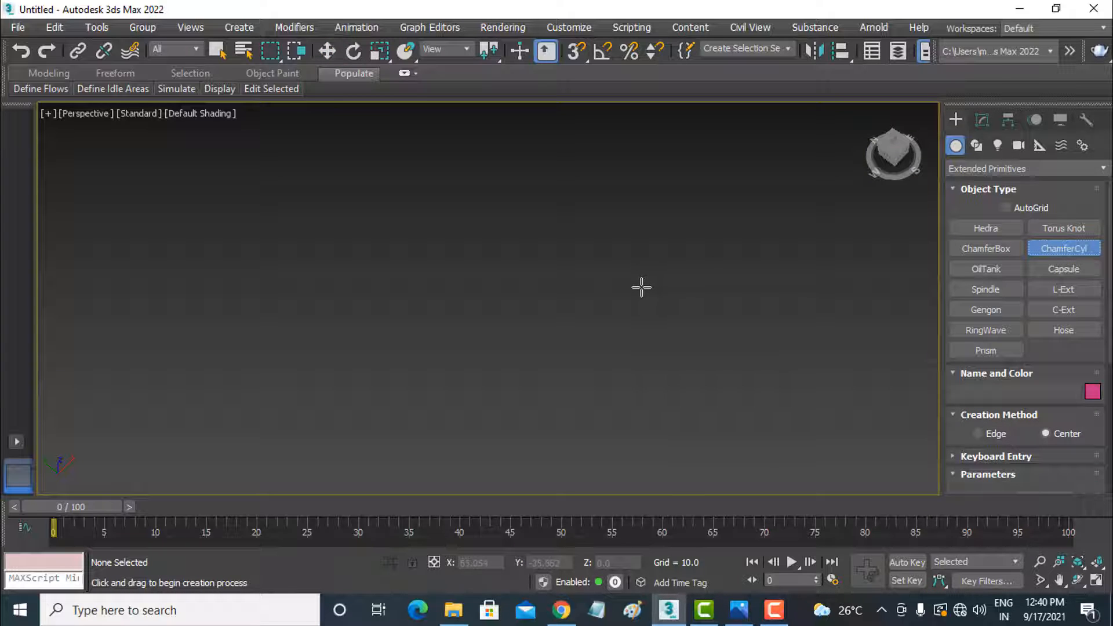
{"action": "key", "text": "t"}
{"action": "left_click_drag", "start_coordinate": [485, 292], "coordinate": [548, 189]}
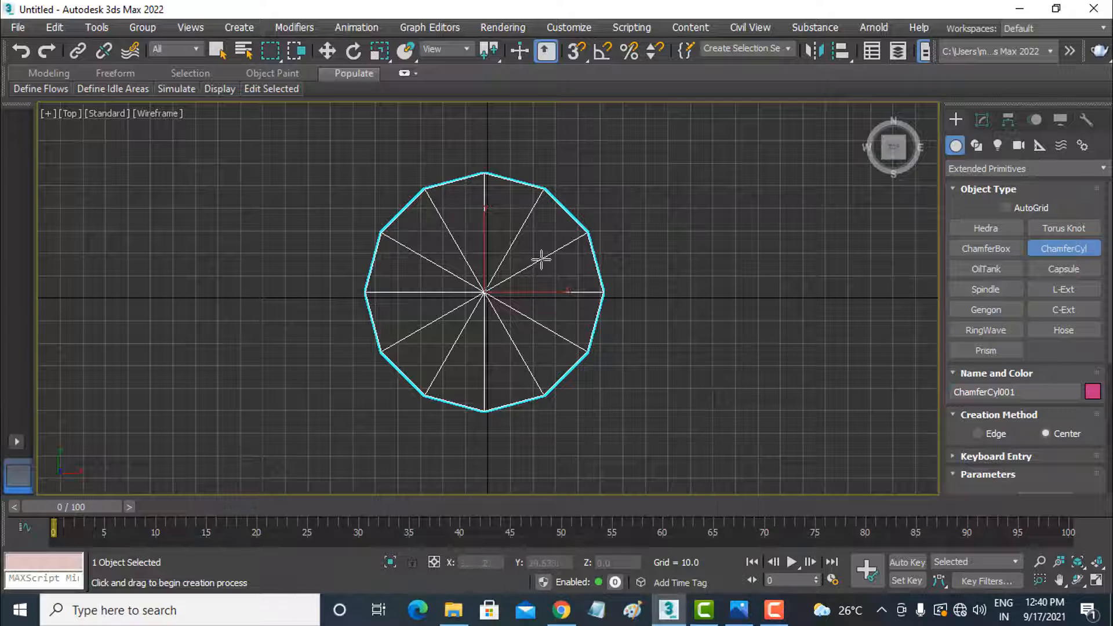
{"action": "left_click", "coordinate": [326, 51]}
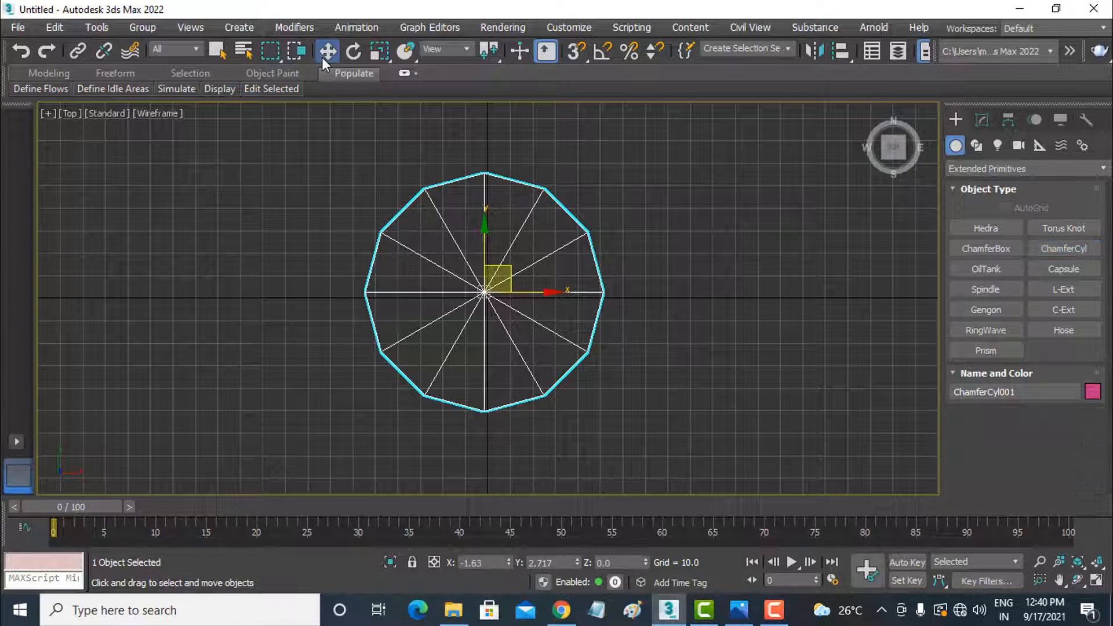
In the Perspective view, set the chamfer cylinder's radius to 54.973, height to 87.217, fillet to 12.44 and fillet segments to 51
{"action": "key", "text": "p"}
{"action": "mouse_move", "coordinate": [564, 277]}
{"action": "middle_mouse_down", "text": "alt"}
{"action": "mouse_move", "coordinate": [615, 264]}
{"action": "mouse_move", "coordinate": [594, 318]}
{"action": "mouse_move", "coordinate": [593, 276]}
{"action": "middle_mouse_up", "text": "alt"}
{"action": "scroll", "coordinate": [595, 319], "scroll_direction": "up", "scroll_amount": 3}
{"action": "left_click", "coordinate": [980, 120]}
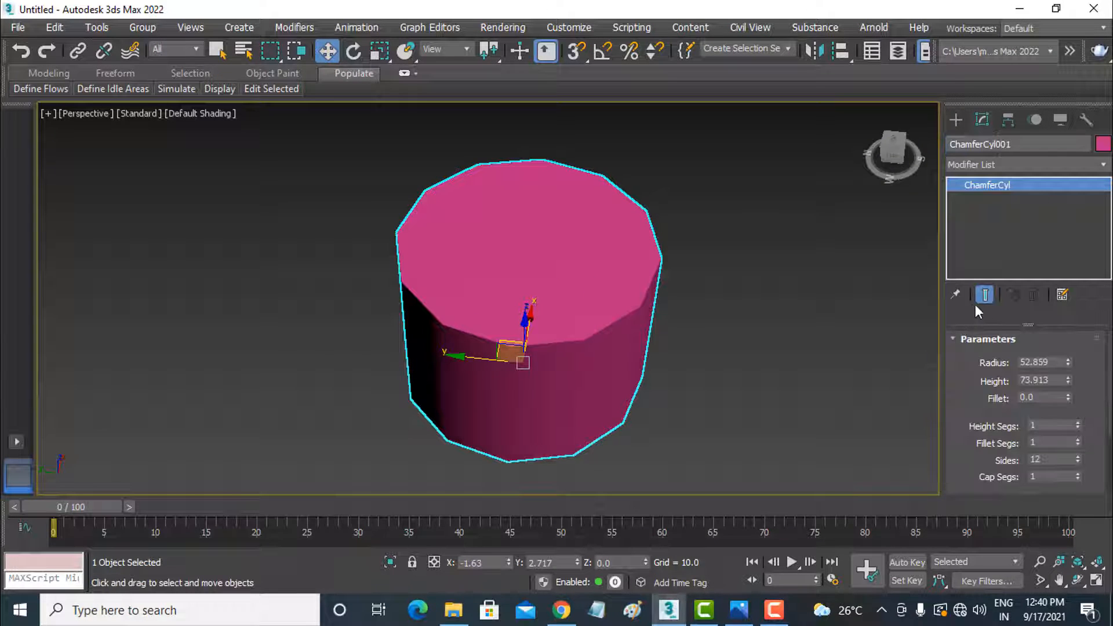
{"action": "mouse_move", "coordinate": [1068, 363]}
{"action": "left_mouse_down"}
{"action": "mouse_move", "coordinate": [1068, 393]}
{"action": "mouse_move", "coordinate": [1067, 378]}
{"action": "left_mouse_up"}
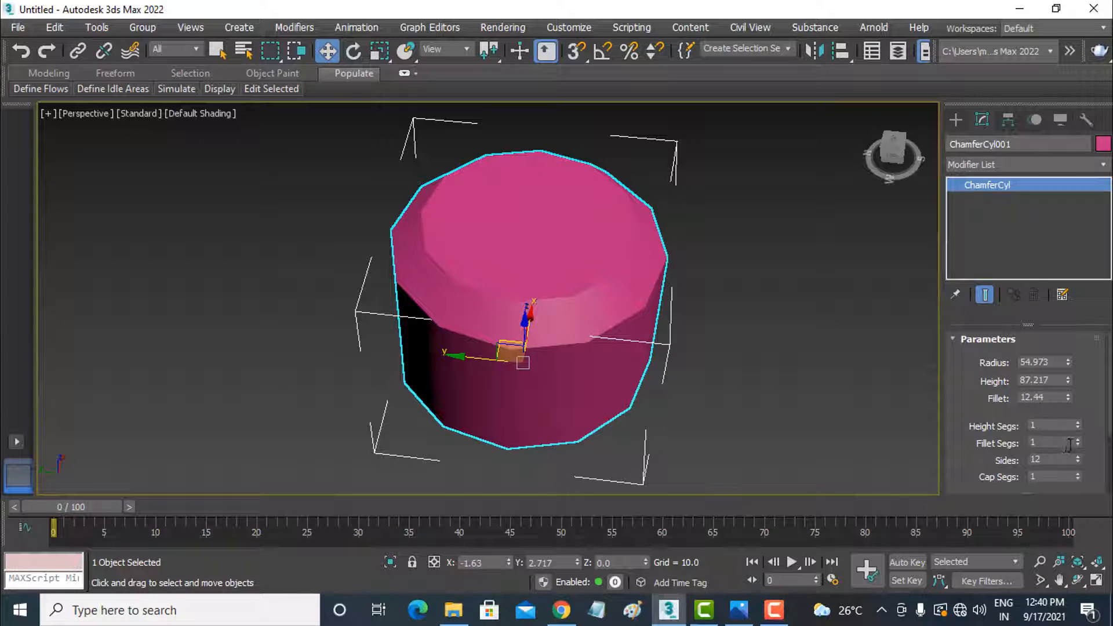
{"action": "left_click_drag", "start_coordinate": [1078, 441], "coordinate": [1076, 401]}
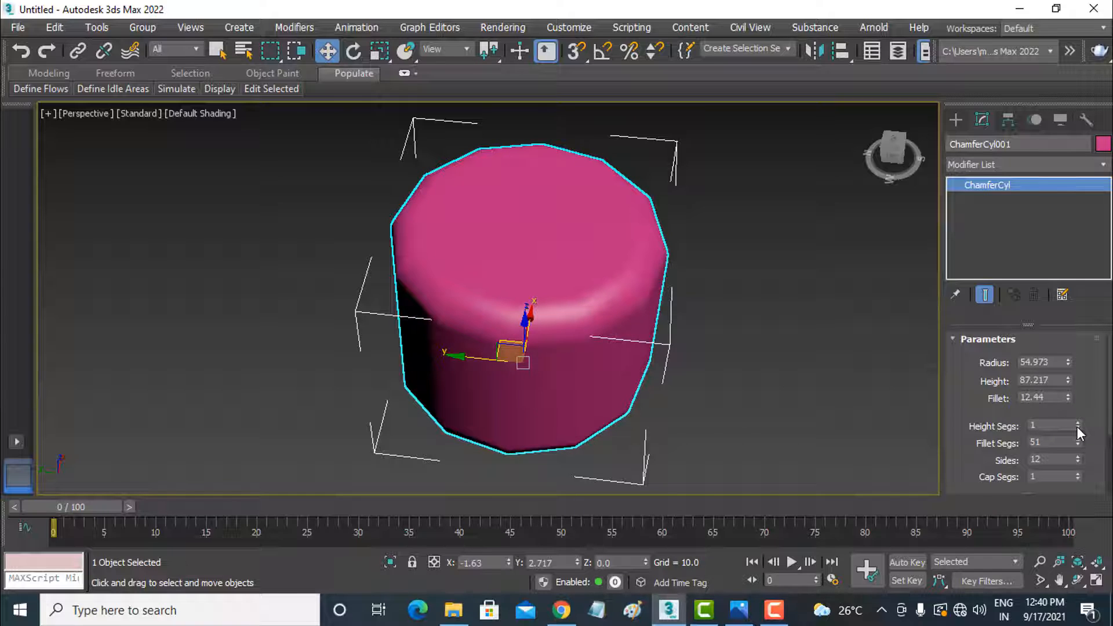
Try different height segments on the chamfer cylinder, toggling edged faces to inspect the mesh and returning to plain shading
{"action": "mouse_move", "coordinate": [1076, 426]}
{"action": "left_mouse_down"}
{"action": "mouse_move", "coordinate": [1077, 395]}
{"action": "mouse_move", "coordinate": [1078, 439]}
{"action": "left_mouse_up"}
{"action": "key", "text": "F4"}
{"action": "key", "text": "F4"}
{"action": "key", "text": "F4"}
{"action": "key", "text": "F4"}
Try the chamfer cylinder without Smooth and restore the smoothing
{"action": "scroll", "coordinate": [1100, 460], "scroll_direction": "down", "scroll_amount": 3}
{"action": "left_click", "coordinate": [1052, 395]}
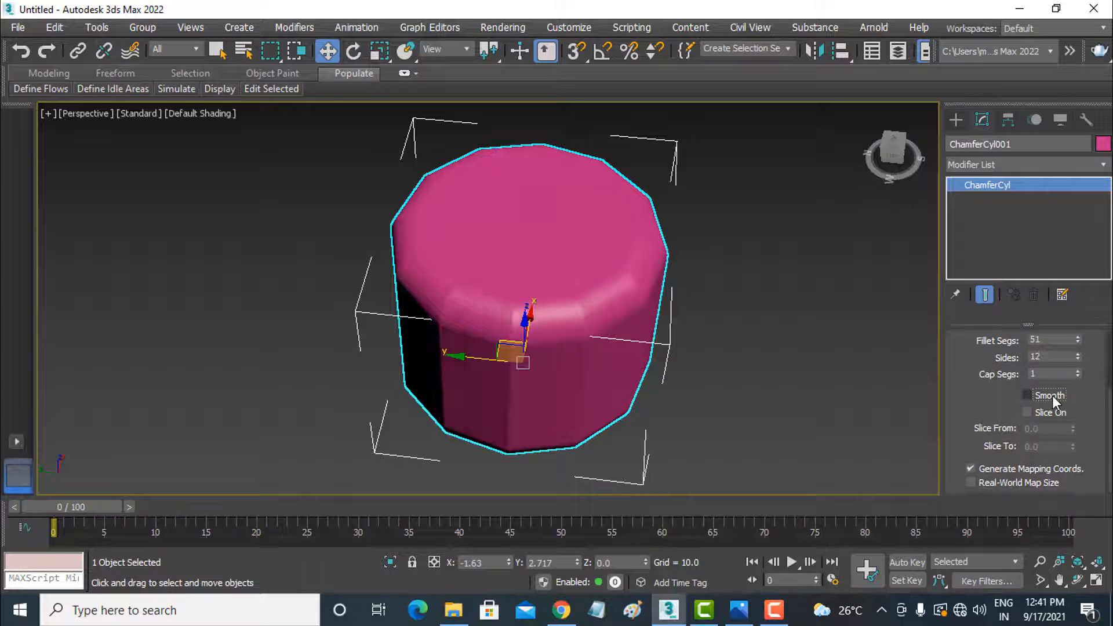
{"action": "left_click", "coordinate": [1051, 395]}
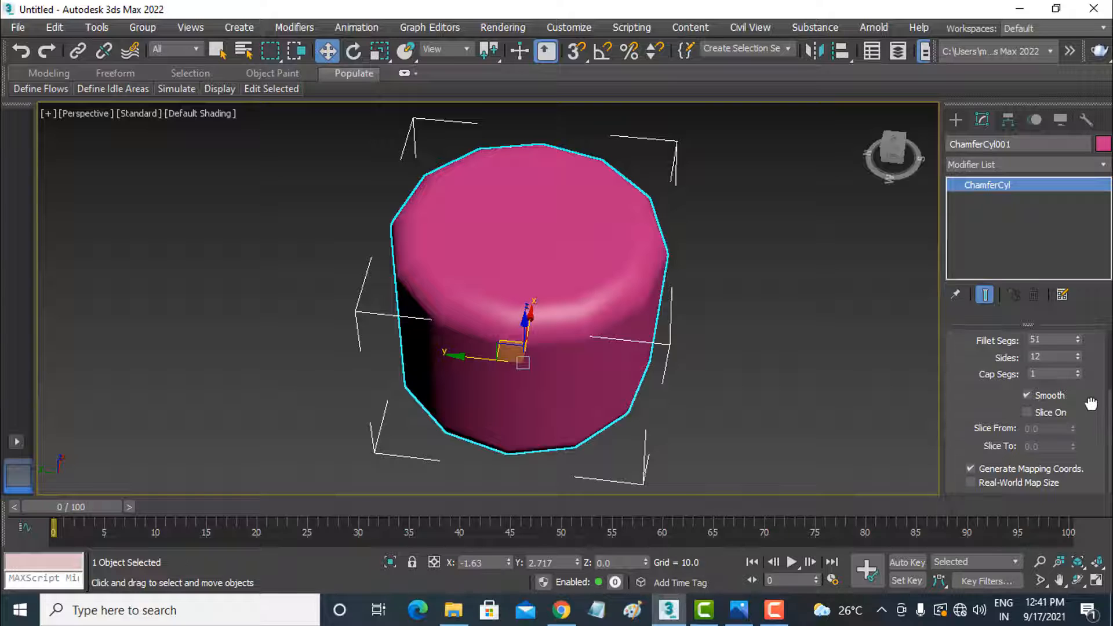
Delete the chamfer cylinder, show all four viewports and draw an oil tank in the Left view, about 29 in radius and -94 in height
{"action": "key", "text": "Delete"}
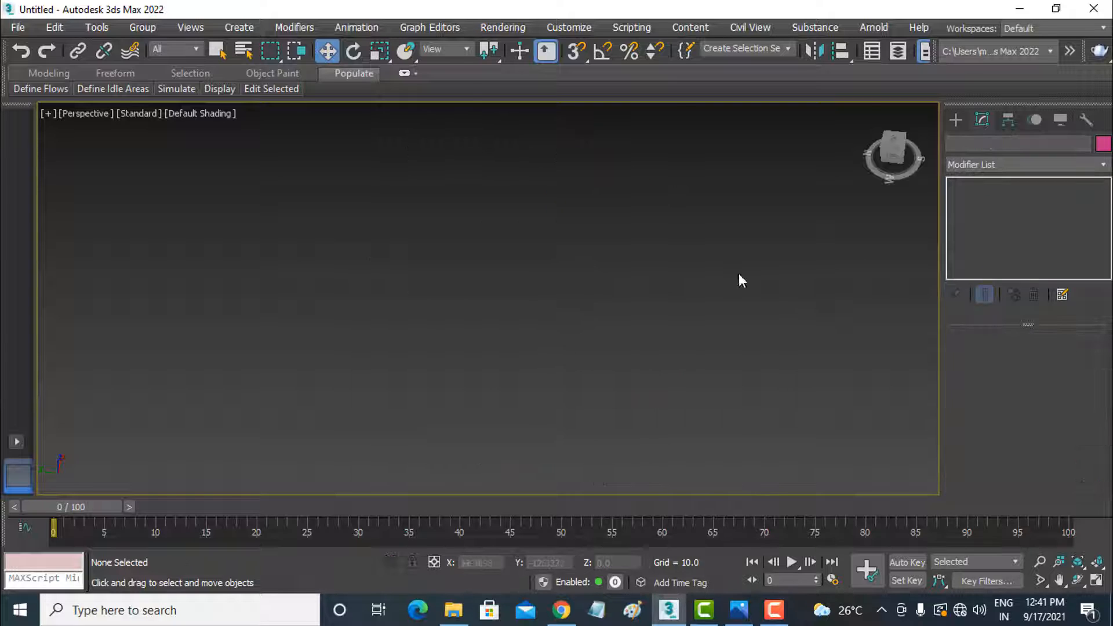
{"action": "left_click", "coordinate": [955, 120]}
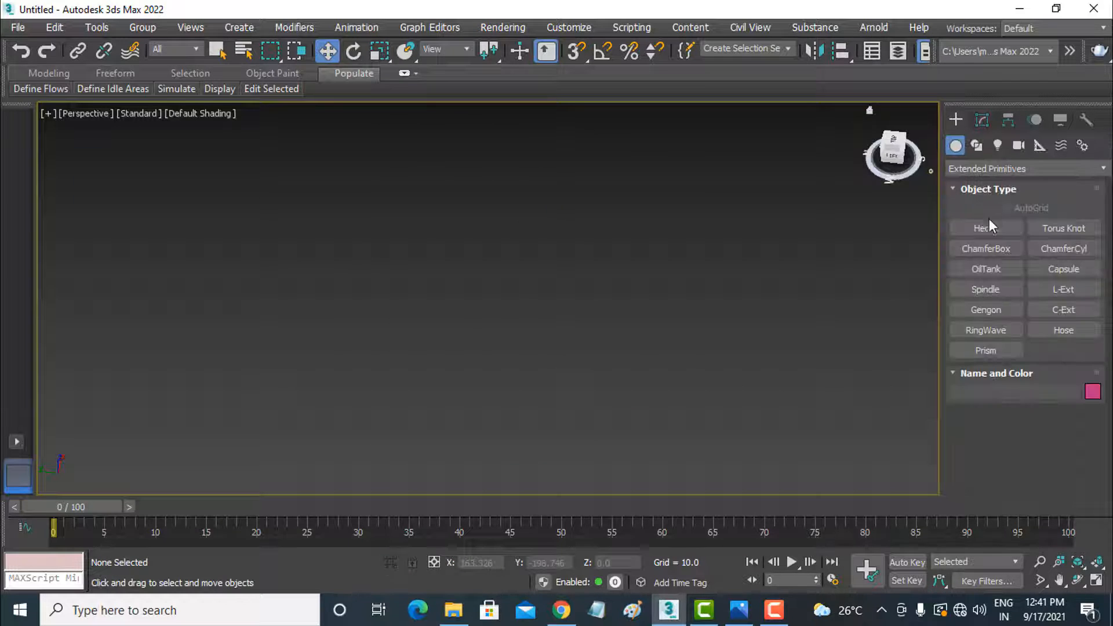
{"action": "left_click", "coordinate": [989, 268]}
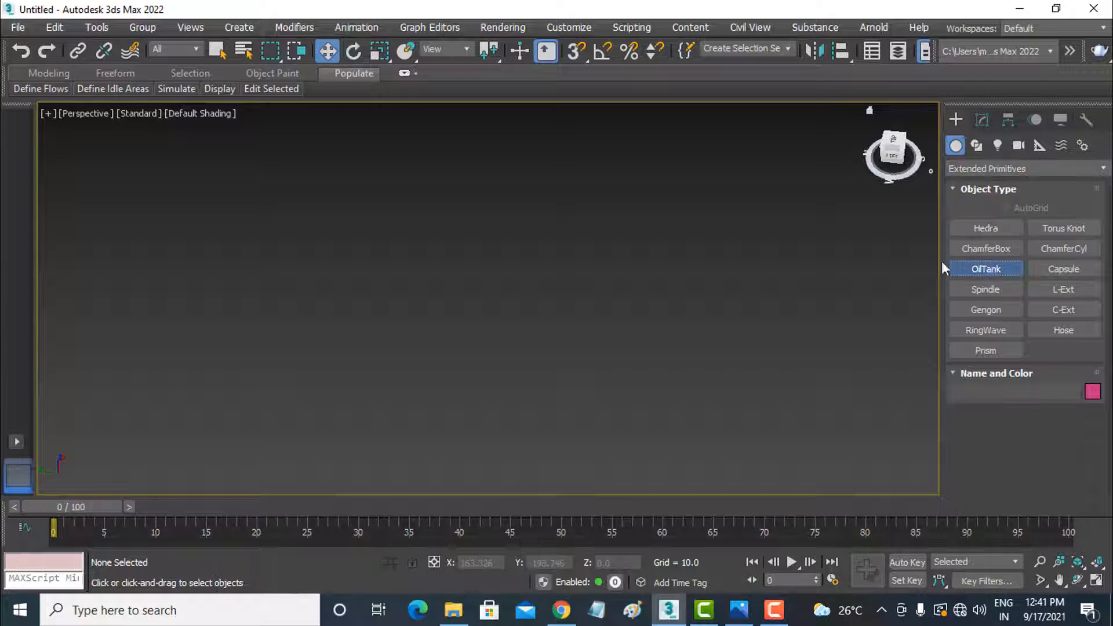
{"action": "right_click", "coordinate": [574, 308]}
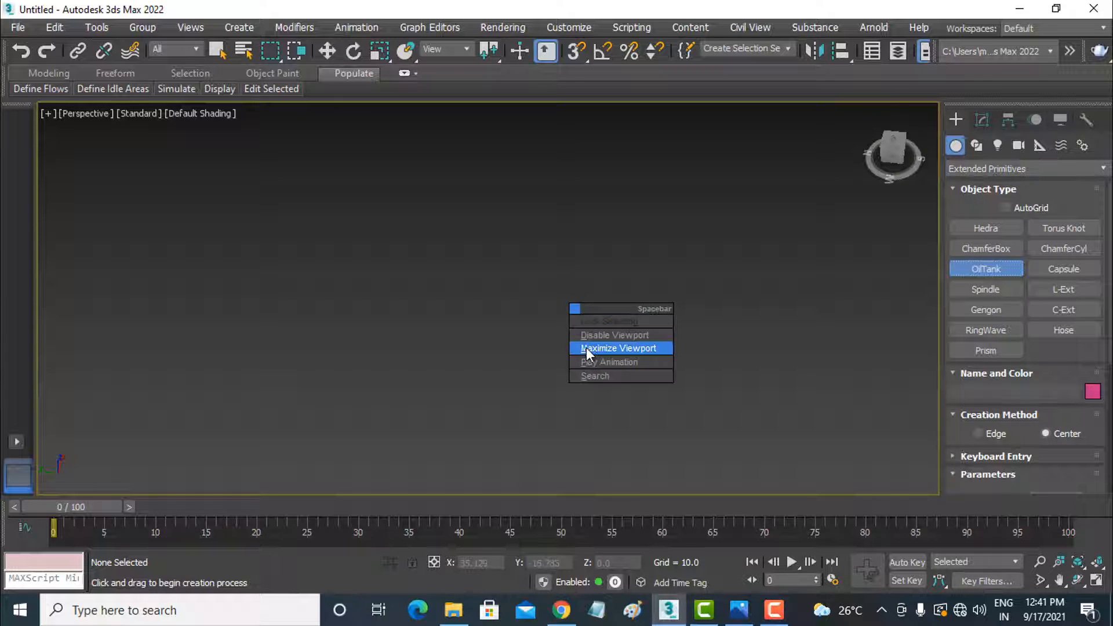
{"action": "left_click", "coordinate": [587, 349]}
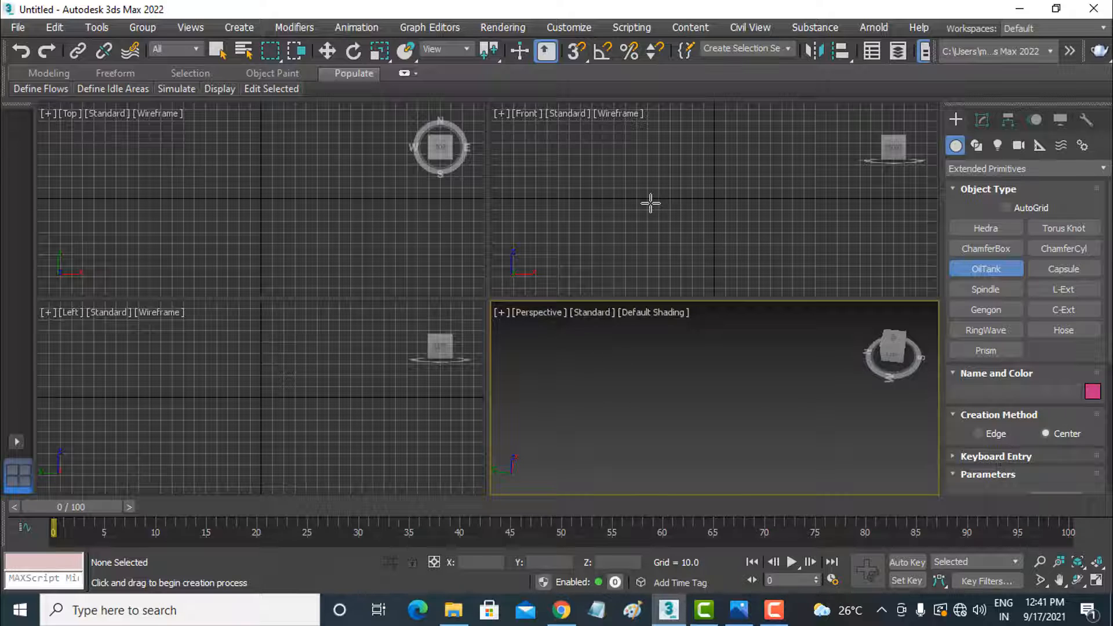
{"action": "mouse_move", "coordinate": [265, 394]}
{"action": "left_mouse_down"}
{"action": "mouse_move", "coordinate": [268, 385]}
{"action": "mouse_move", "coordinate": [299, 394]}
{"action": "left_mouse_up"}
{"action": "left_click", "coordinate": [367, 432]}
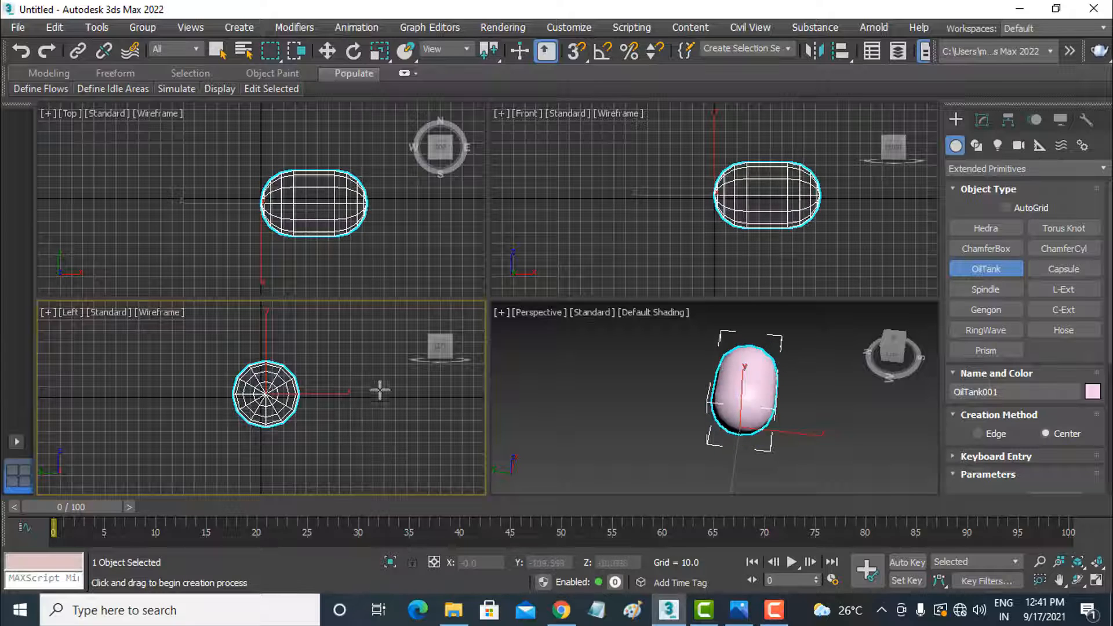
{"action": "left_click", "coordinate": [328, 51]}
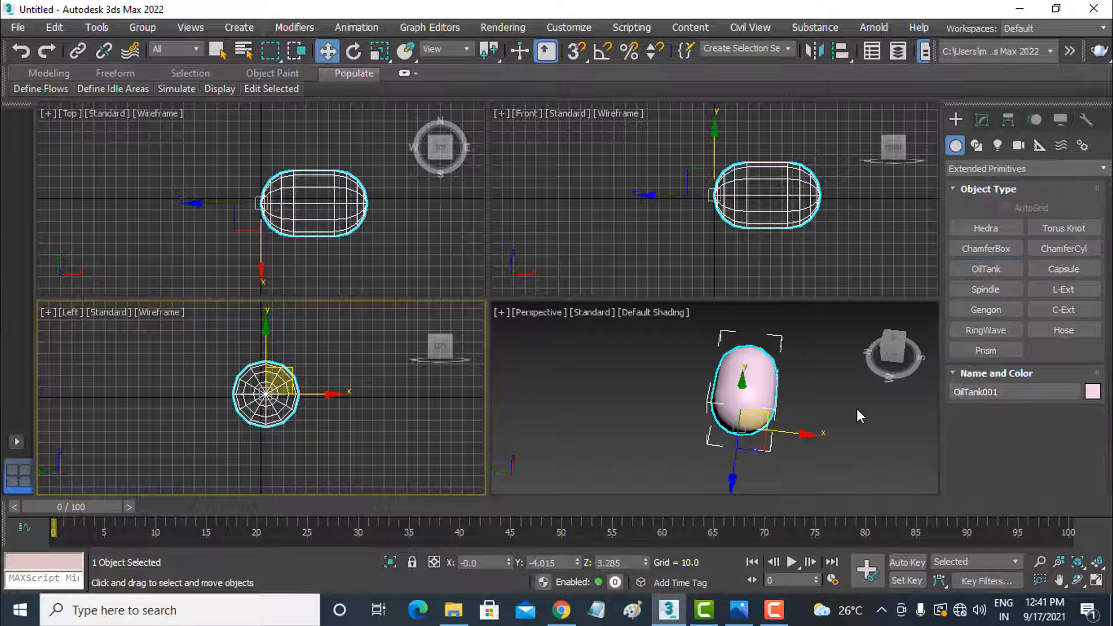
Resize the oil tank to radius 53.964, height -141.22 and cap height 53.424
{"action": "middle_click_drag", "start_coordinate": [818, 439], "coordinate": [739, 413], "text": "alt"}
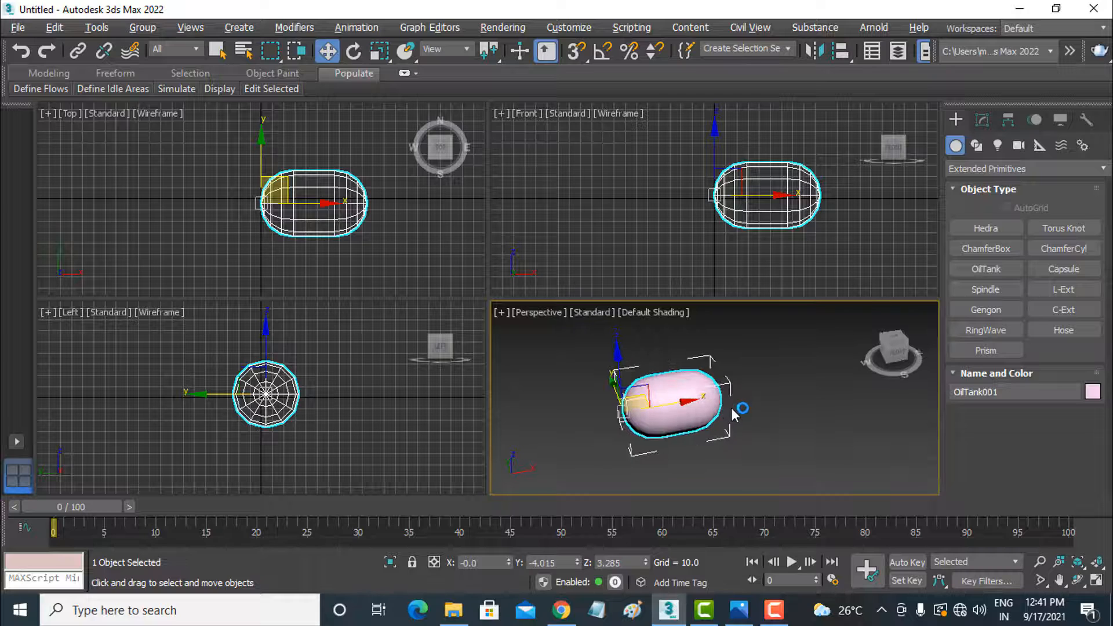
{"action": "left_click", "coordinate": [980, 120]}
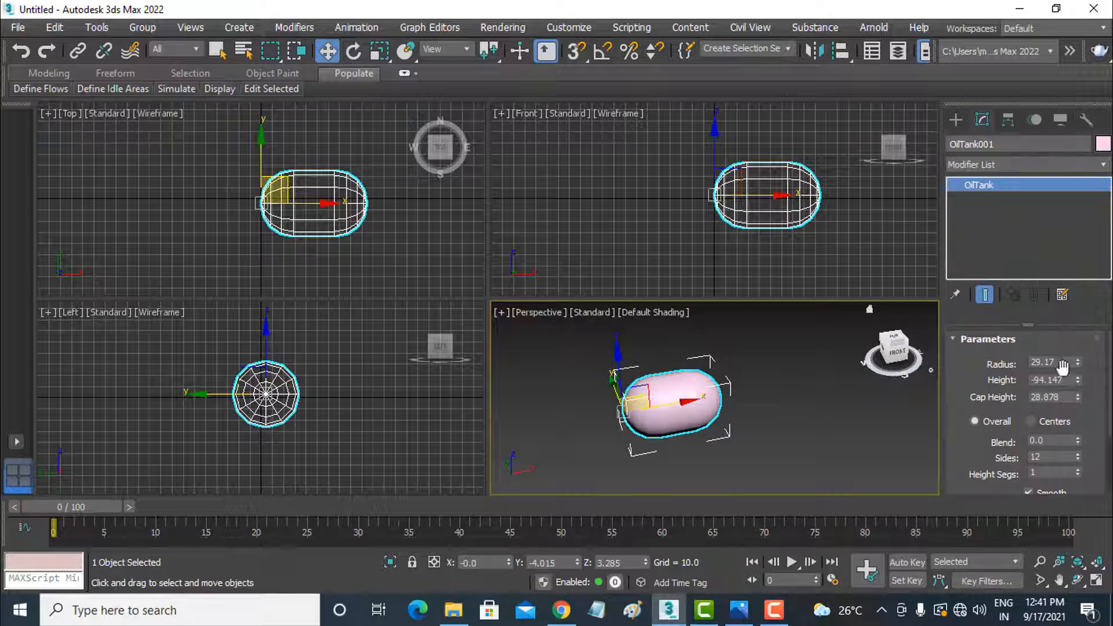
{"action": "left_click_drag", "start_coordinate": [1077, 363], "coordinate": [1083, 302]}
{"action": "left_click_drag", "start_coordinate": [1080, 382], "coordinate": [1105, 35]}
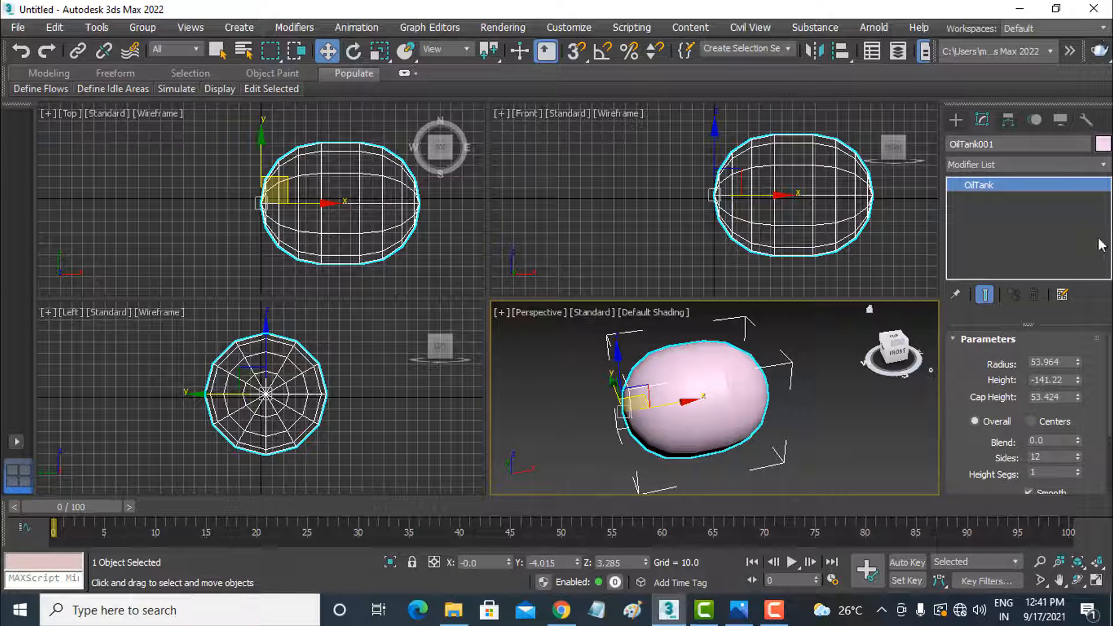
{"action": "left_click_drag", "start_coordinate": [1083, 434], "coordinate": [1090, 331]}
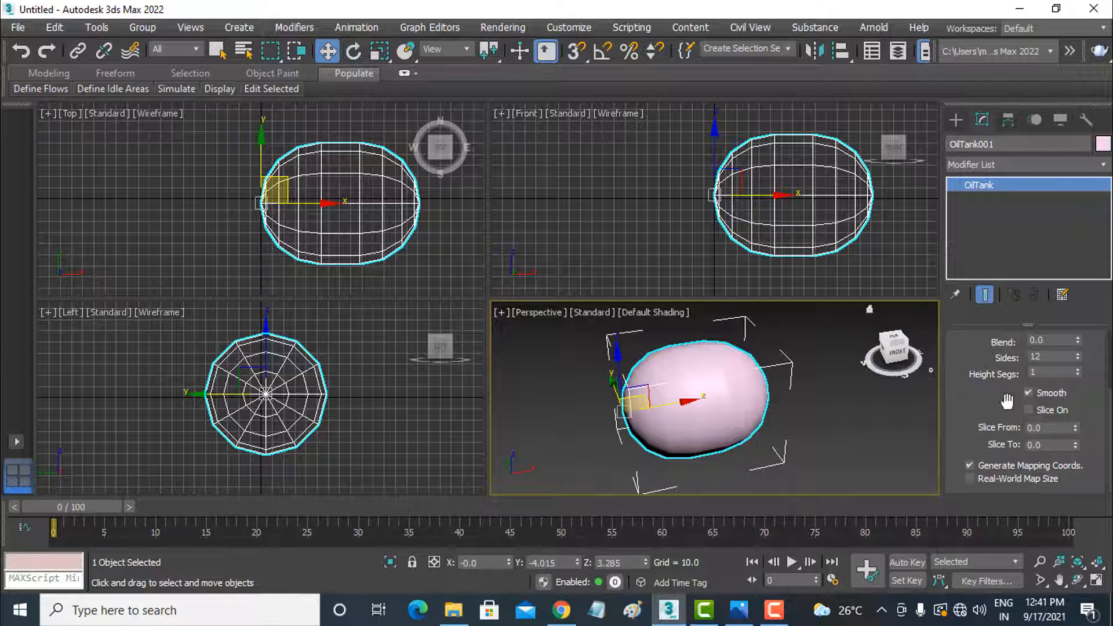
Delete the oil tank and draw a capsule at the centre of the Left view, about 26 in radius and 169 in height
{"action": "key", "text": "Delete"}
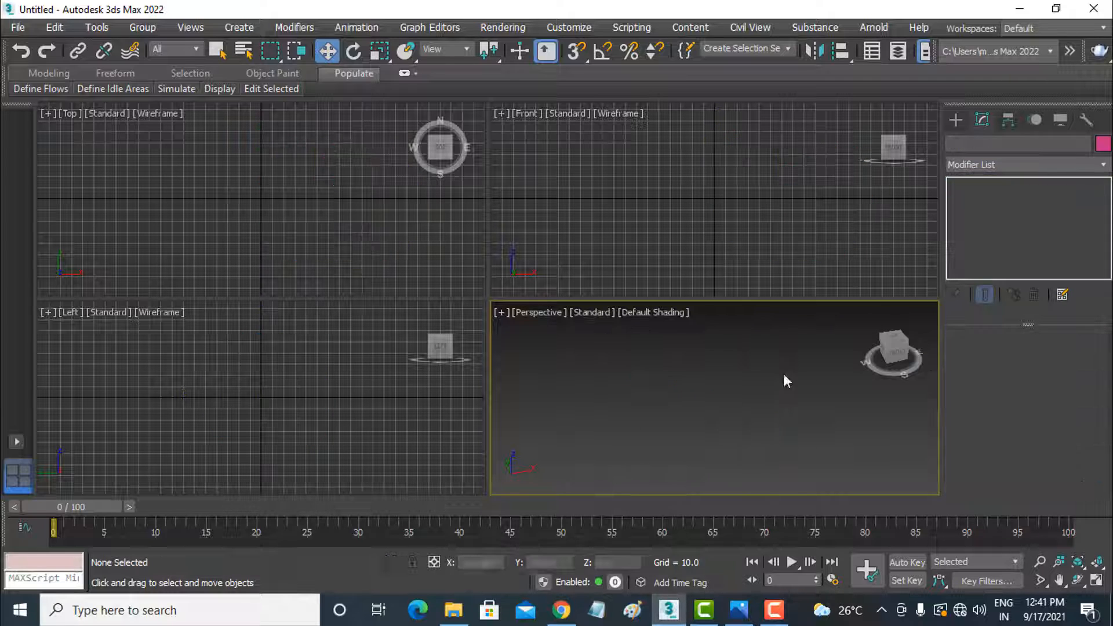
{"action": "left_click", "coordinate": [955, 121]}
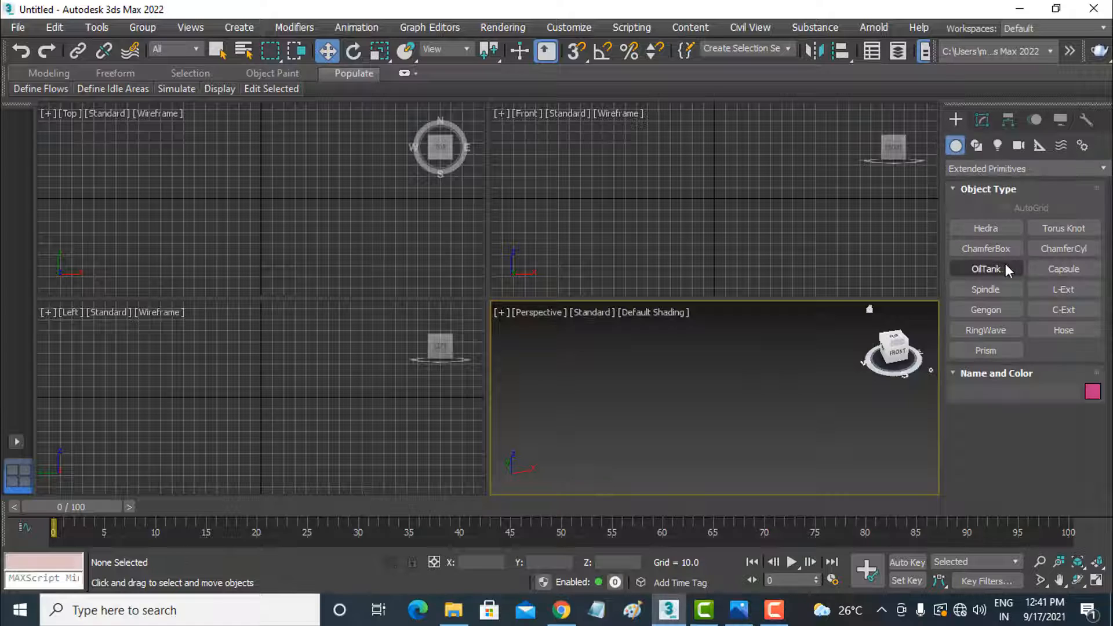
{"action": "left_click", "coordinate": [1058, 268]}
{"action": "left_click_drag", "start_coordinate": [263, 397], "coordinate": [284, 373]}
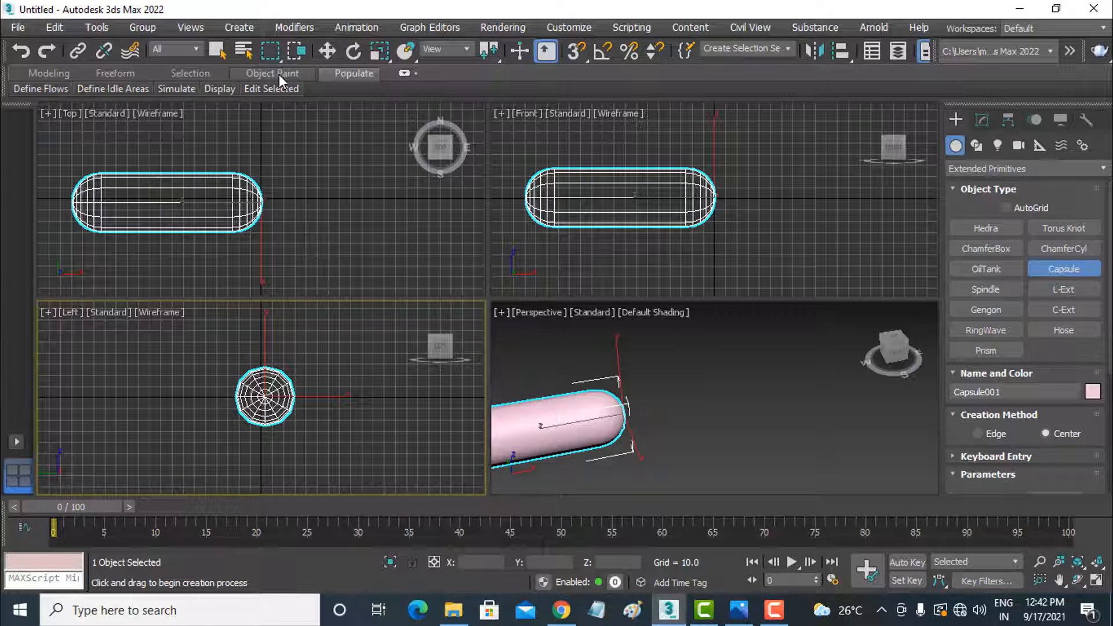
{"action": "left_click", "coordinate": [328, 51]}
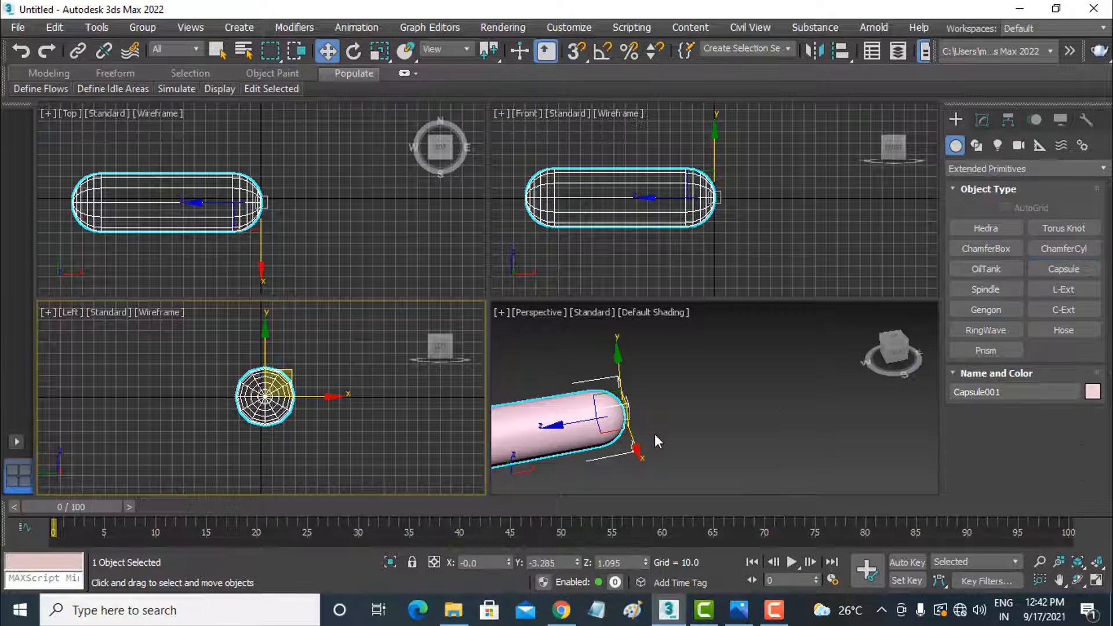
Set the capsule's radius to 27.514, and try the Centers height option before returning to Overall
{"action": "middle_click_drag", "start_coordinate": [654, 435], "coordinate": [767, 405]}
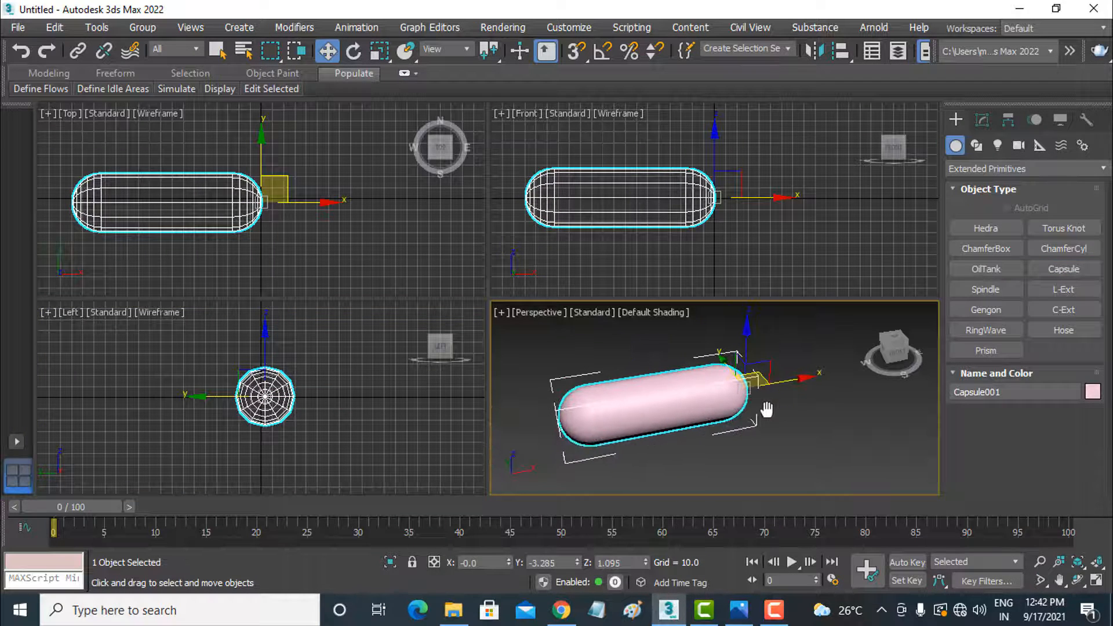
{"action": "left_click", "coordinate": [988, 119]}
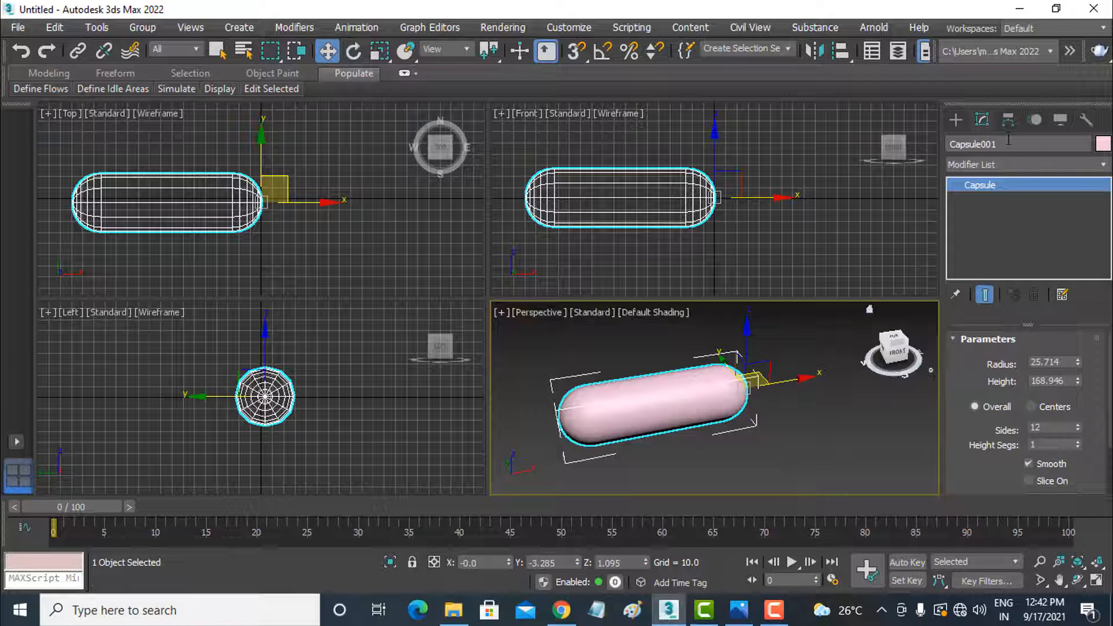
{"action": "mouse_move", "coordinate": [1075, 361]}
{"action": "left_mouse_down"}
{"action": "mouse_move", "coordinate": [1075, 349]}
{"action": "mouse_move", "coordinate": [1076, 373]}
{"action": "mouse_move", "coordinate": [1076, 343]}
{"action": "mouse_move", "coordinate": [1076, 382]}
{"action": "left_mouse_up"}
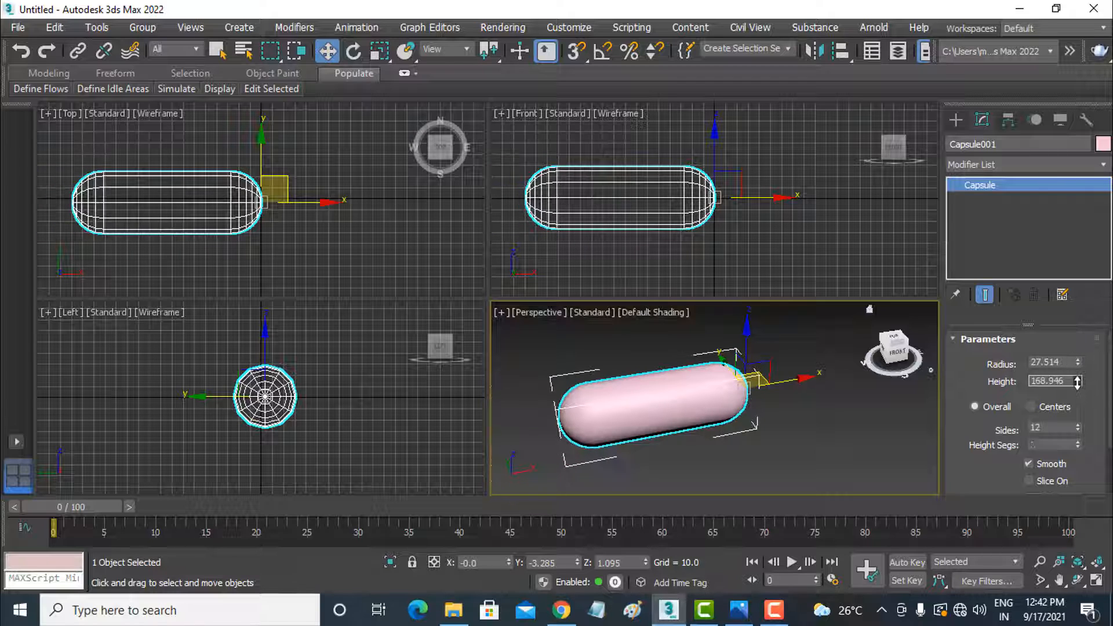
{"action": "left_click", "coordinate": [1060, 406]}
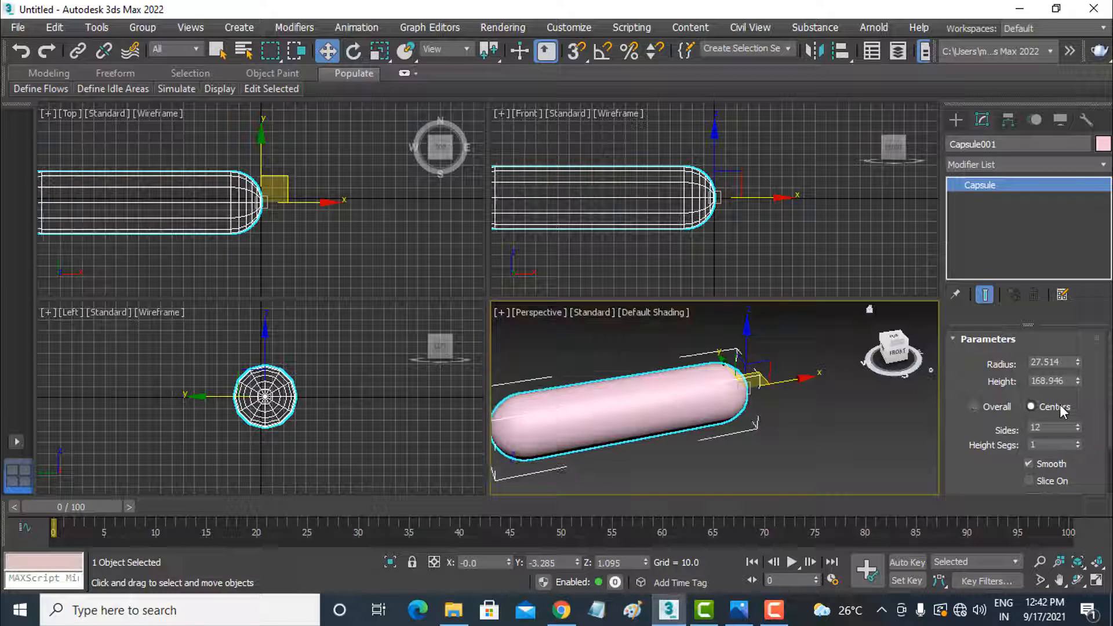
{"action": "left_click", "coordinate": [1000, 406]}
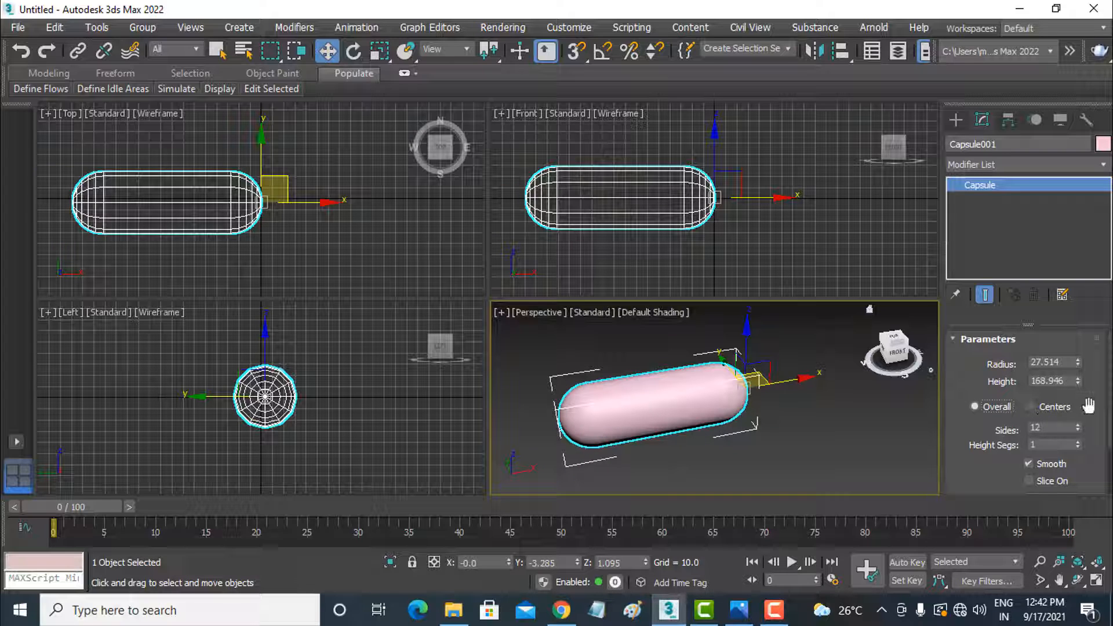
Set the capsule's number of sides to 21
{"action": "scroll", "coordinate": [1086, 400], "scroll_direction": "down", "scroll_amount": 2}
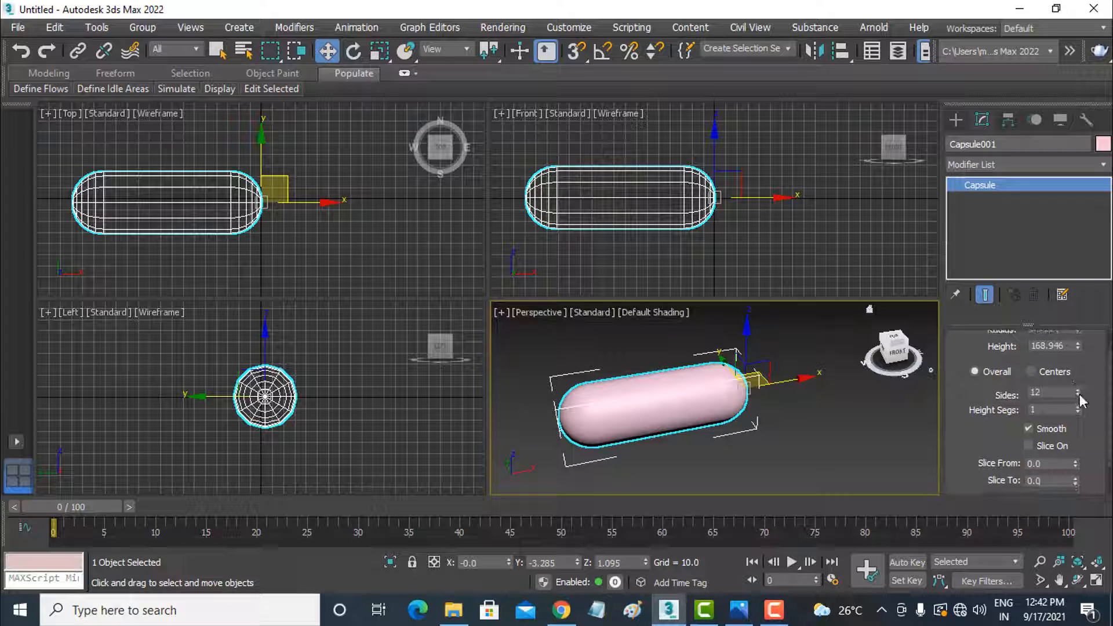
{"action": "left_click_drag", "start_coordinate": [1078, 393], "coordinate": [1075, 385]}
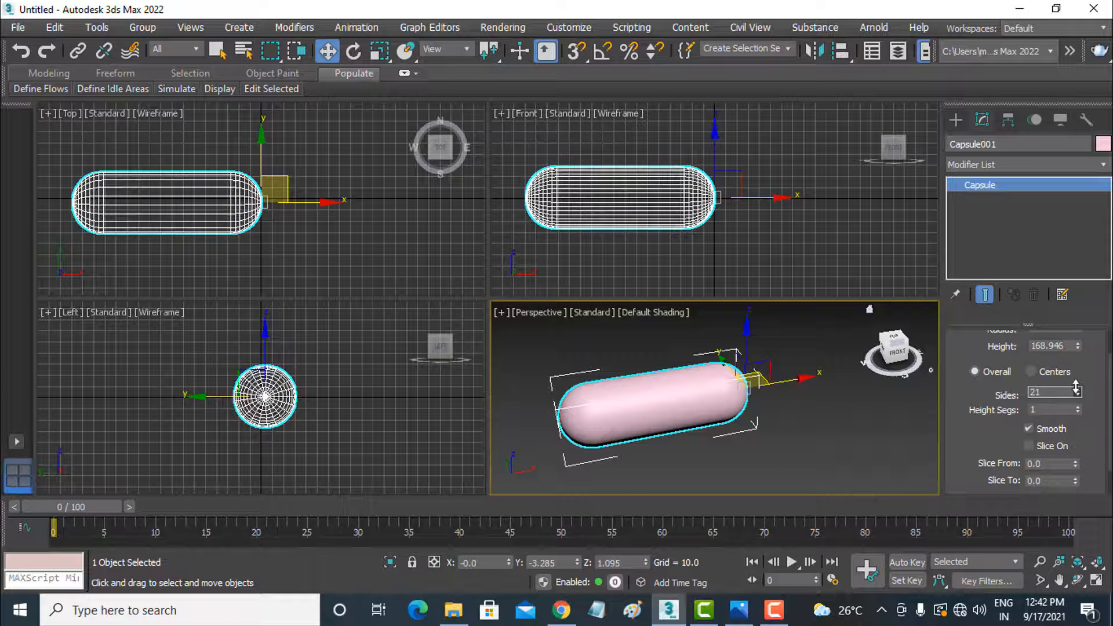
{"action": "scroll", "coordinate": [1078, 383], "scroll_direction": "down", "scroll_amount": 1}
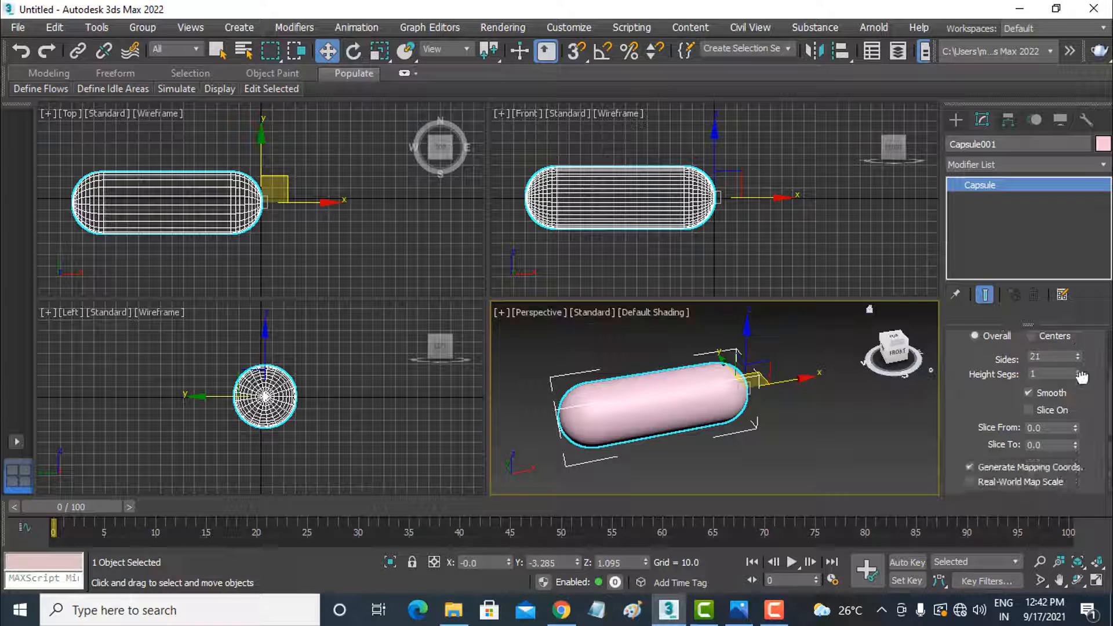
Turn on slicing for the capsule and set its Slice From value to 116
{"action": "left_click", "coordinate": [1055, 409]}
{"action": "left_click_drag", "start_coordinate": [1075, 427], "coordinate": [1079, 237]}
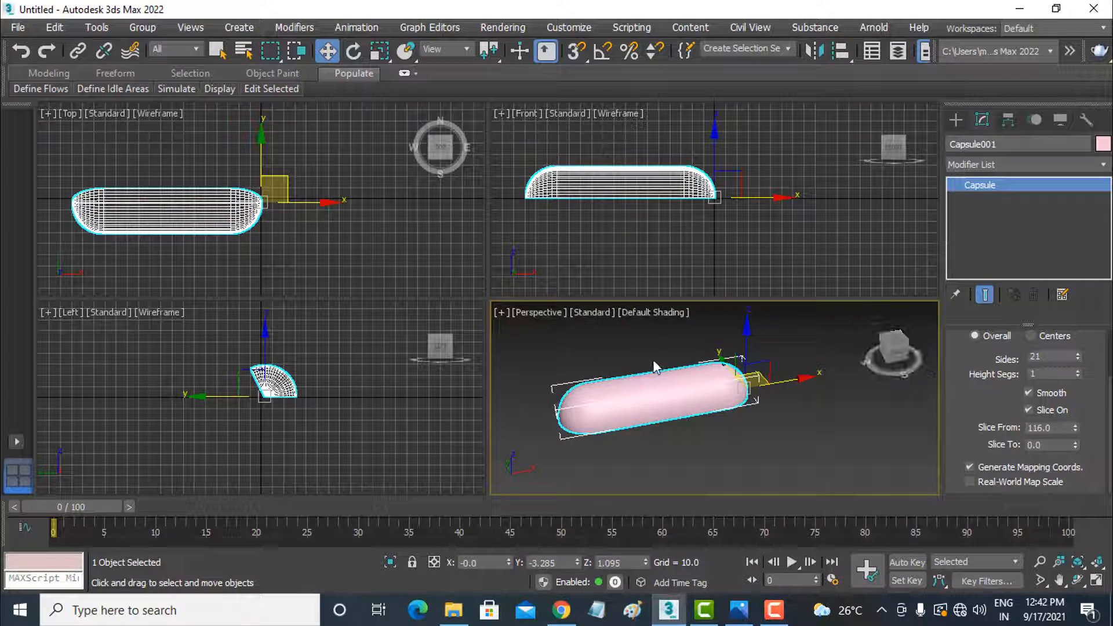
Delete the capsule and draw a spindle near the centre of the Top view, about 45 in radius, -60 in height and 8 in cap height
{"action": "key", "text": "Delete"}
{"action": "left_click", "coordinate": [953, 119]}
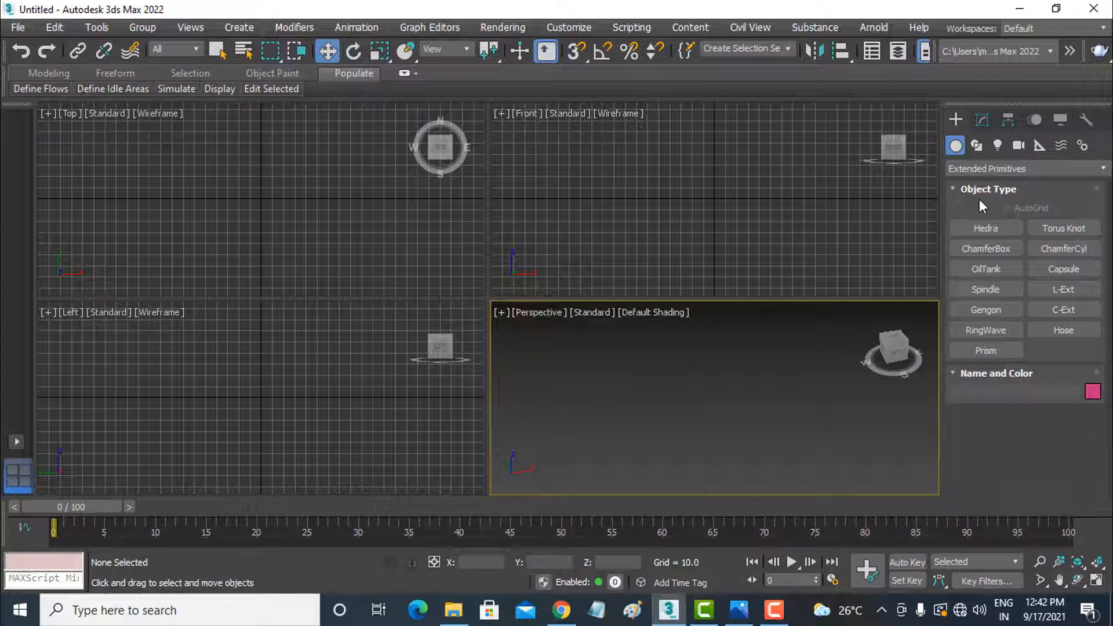
{"action": "left_click", "coordinate": [987, 290]}
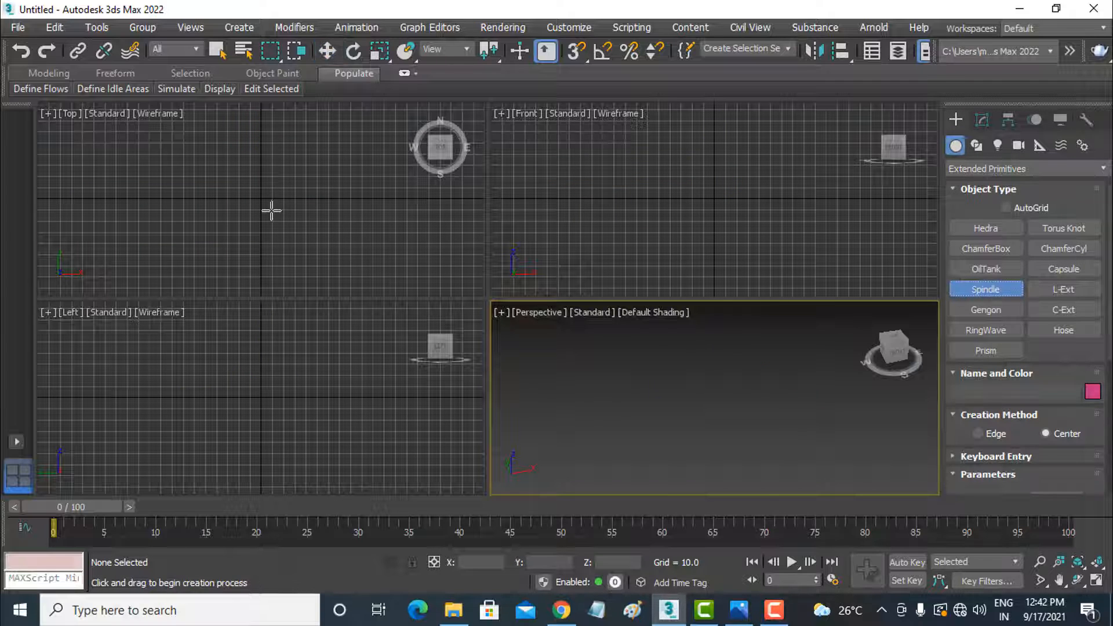
{"action": "left_click_drag", "start_coordinate": [272, 210], "coordinate": [323, 204]}
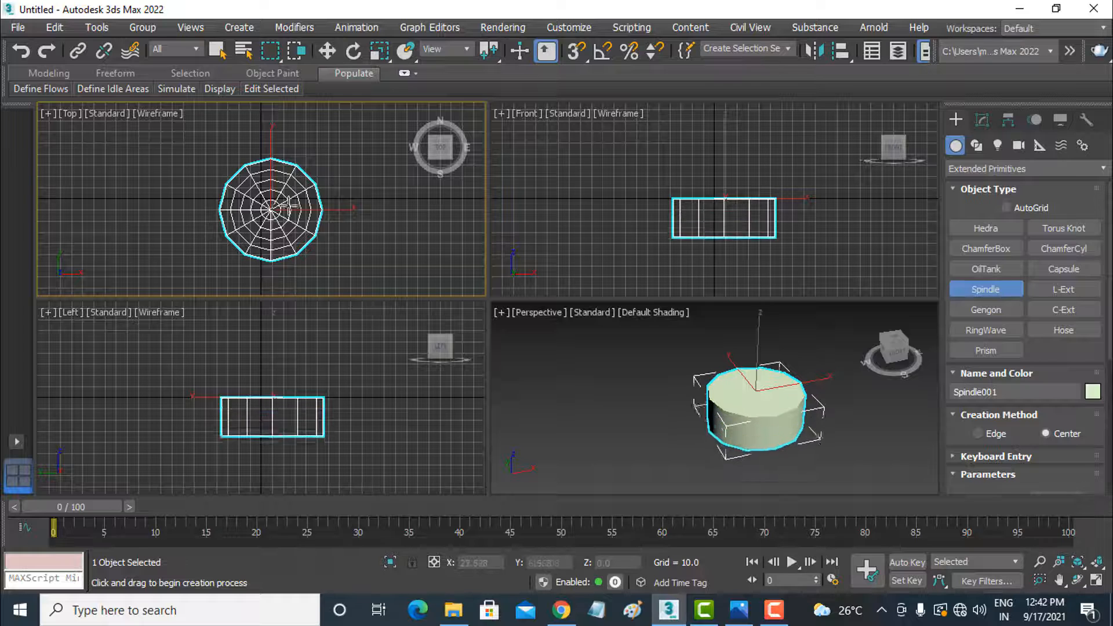
{"action": "left_click", "coordinate": [295, 233]}
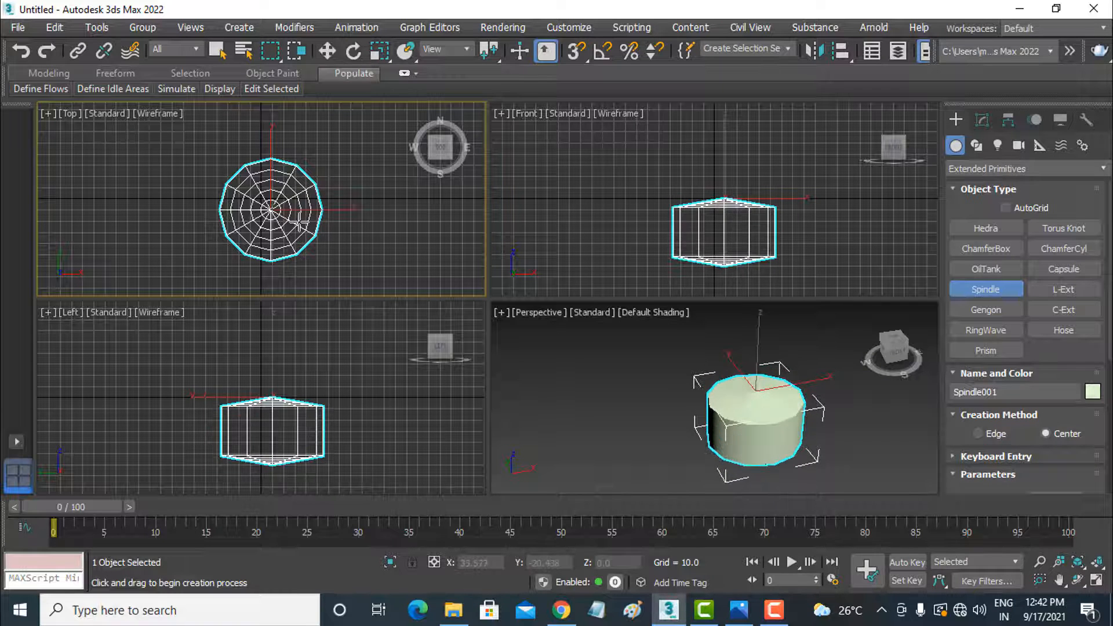
{"action": "left_click", "coordinate": [327, 51]}
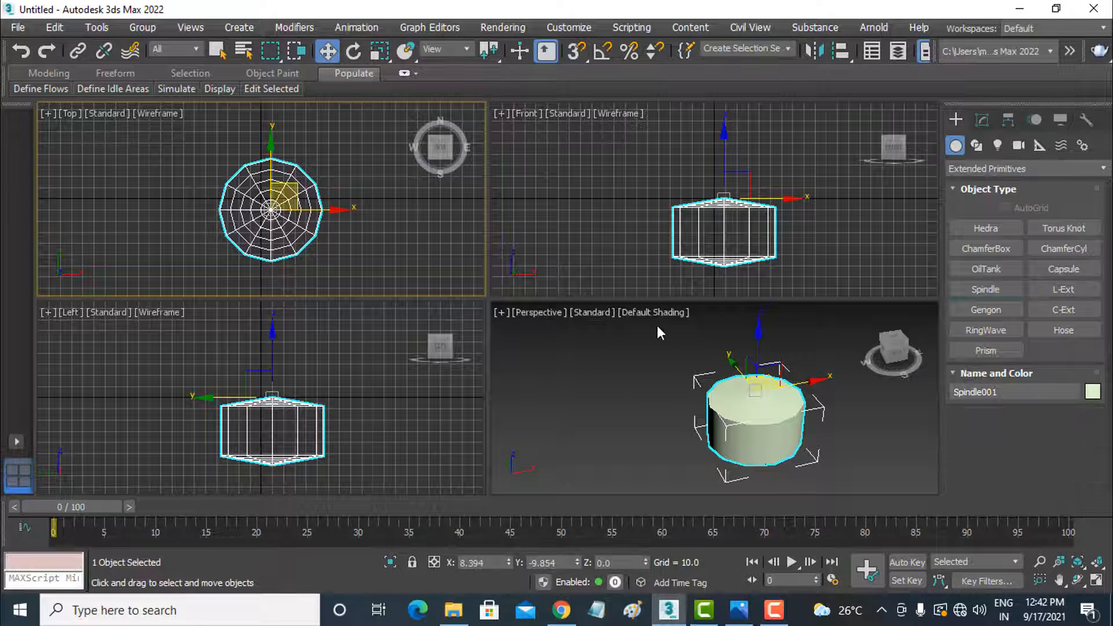
{"action": "left_click", "coordinate": [680, 384]}
Set the spindle's radius to 51.732, height to -58.657, cap height to 1.927, blend to 2.51 and cap segments to 55
{"action": "left_click", "coordinate": [981, 120]}
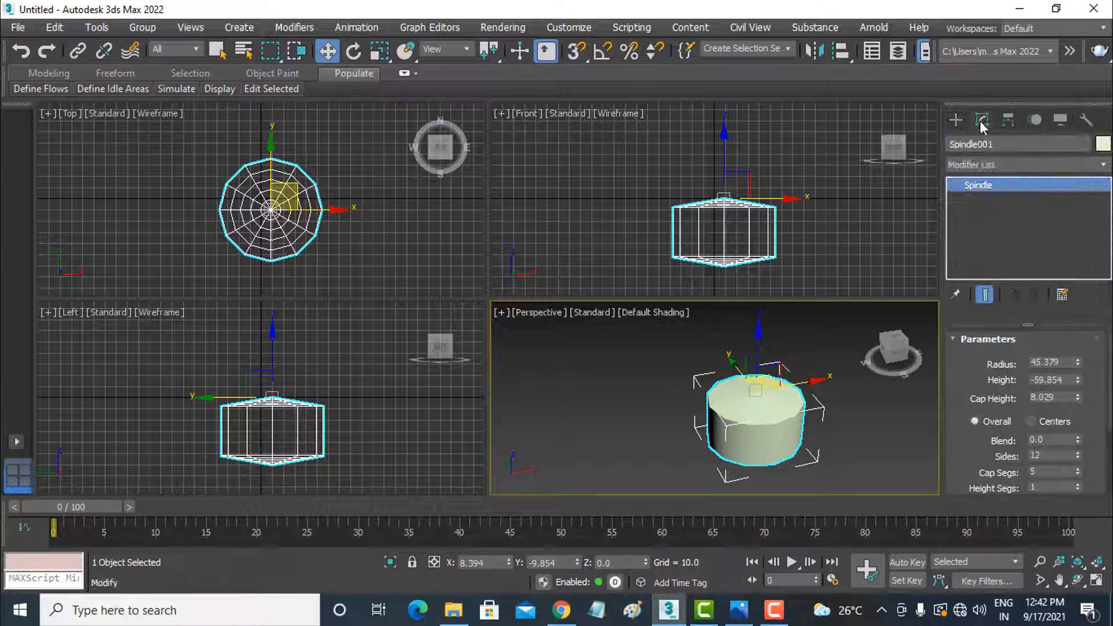
{"action": "left_click_drag", "start_coordinate": [1079, 369], "coordinate": [1079, 413]}
{"action": "scroll", "coordinate": [1076, 441], "scroll_direction": "down", "scroll_amount": 2}
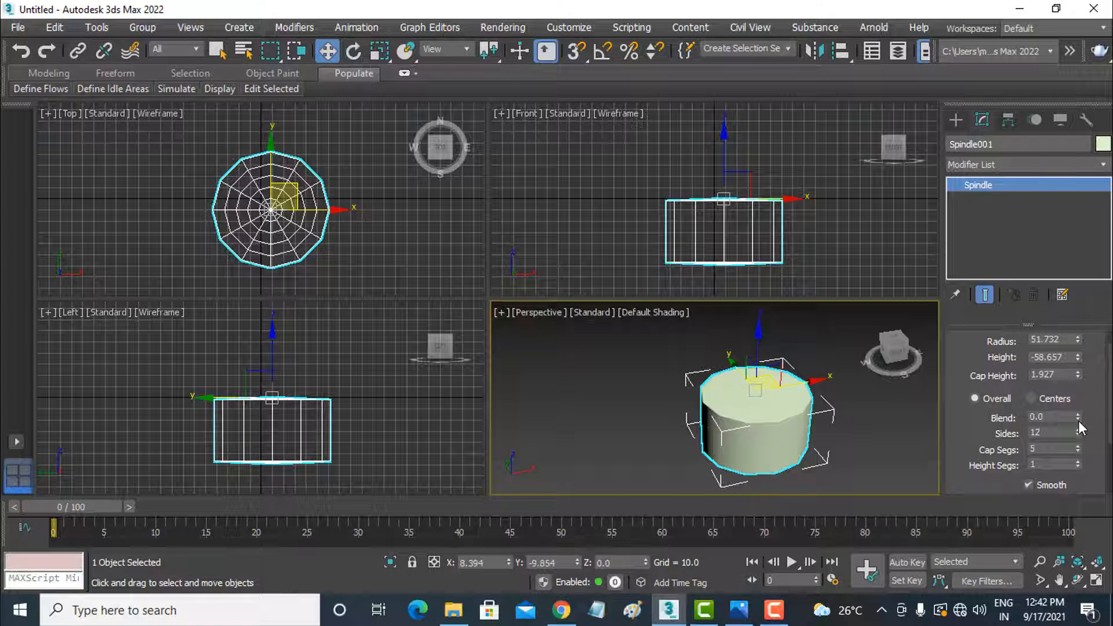
{"action": "left_click_drag", "start_coordinate": [1078, 423], "coordinate": [1082, 377]}
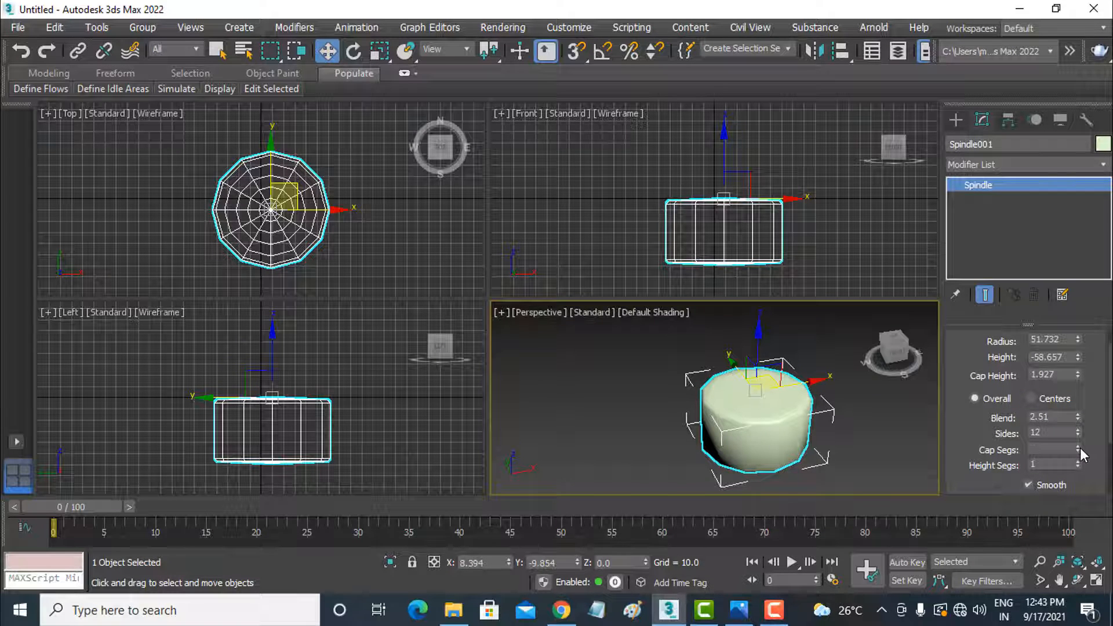
{"action": "left_click_drag", "start_coordinate": [1080, 448], "coordinate": [1075, 408]}
{"action": "left_click_drag", "start_coordinate": [1084, 464], "coordinate": [1084, 353]}
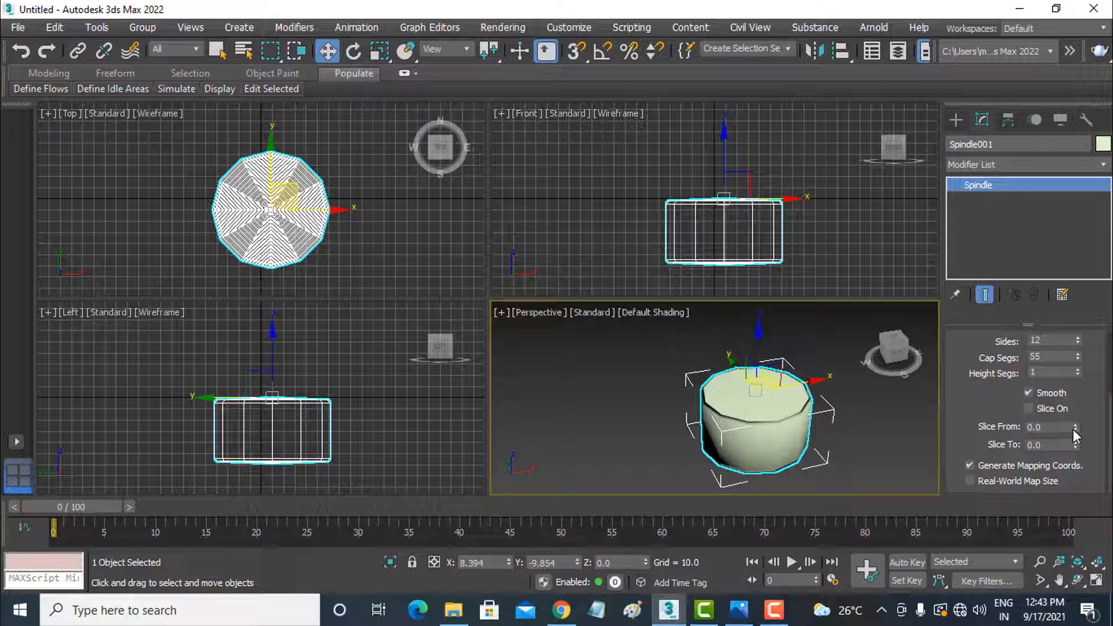
Slice the spindle with Slice From set to 232.5 and Slice To set to -11.5
{"action": "left_click_drag", "start_coordinate": [1072, 429], "coordinate": [1097, 325]}
{"action": "left_click", "coordinate": [1058, 409]}
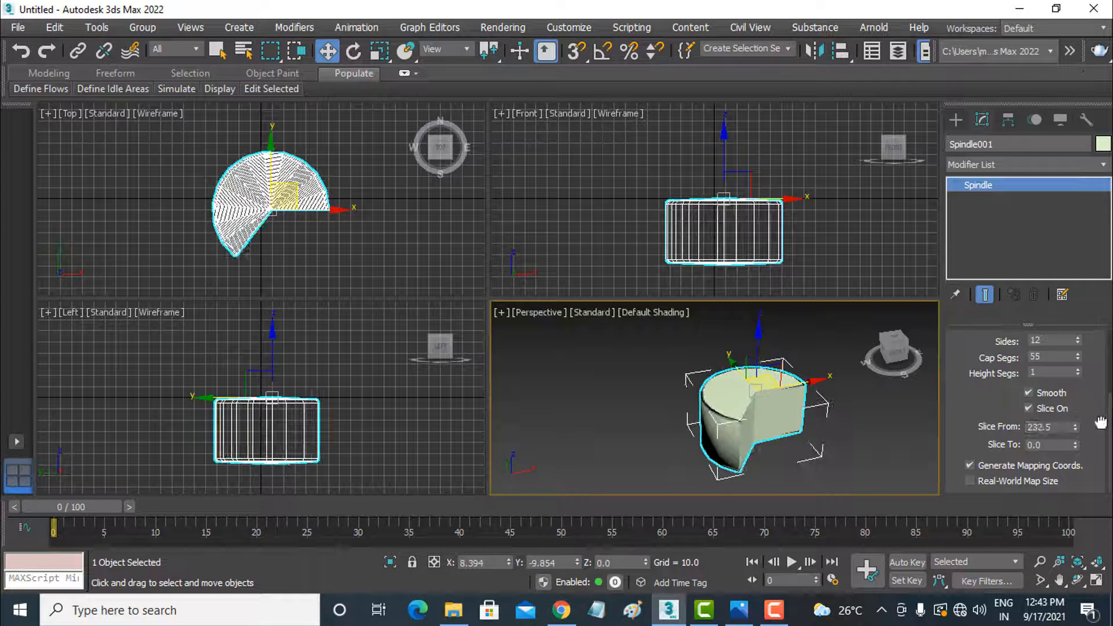
{"action": "left_click_drag", "start_coordinate": [1075, 444], "coordinate": [1070, 465]}
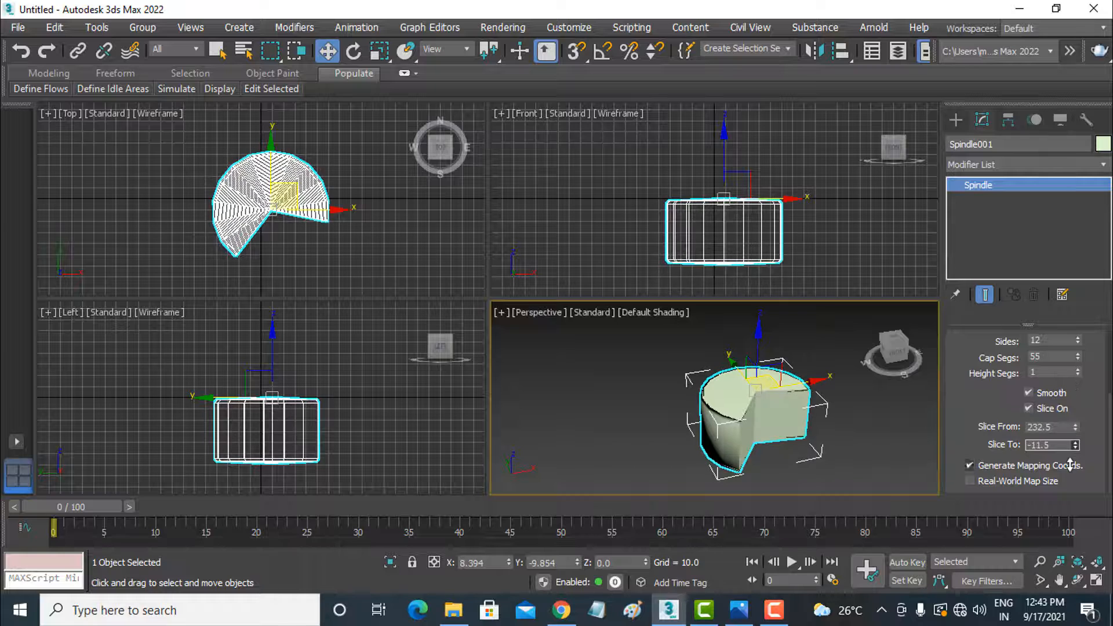
Delete the spindle and draw an L-Ext in the Top view, about -92 side length, 84 front length, 22 in both widths and 73 high
{"action": "key", "text": "Delete"}
{"action": "left_click", "coordinate": [954, 120]}
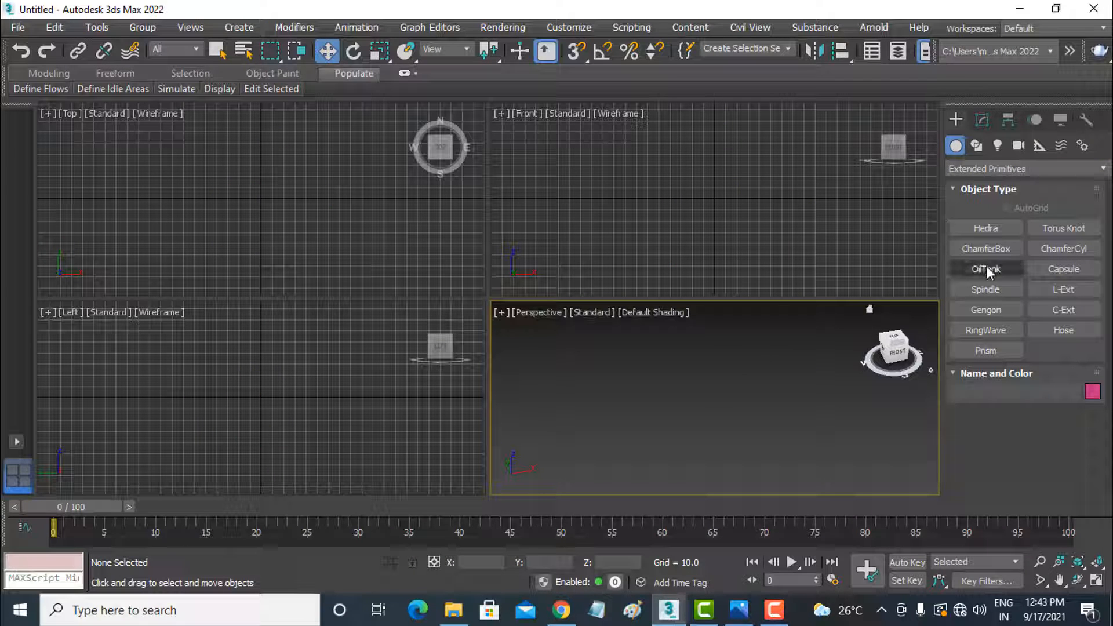
{"action": "left_click", "coordinate": [1062, 289]}
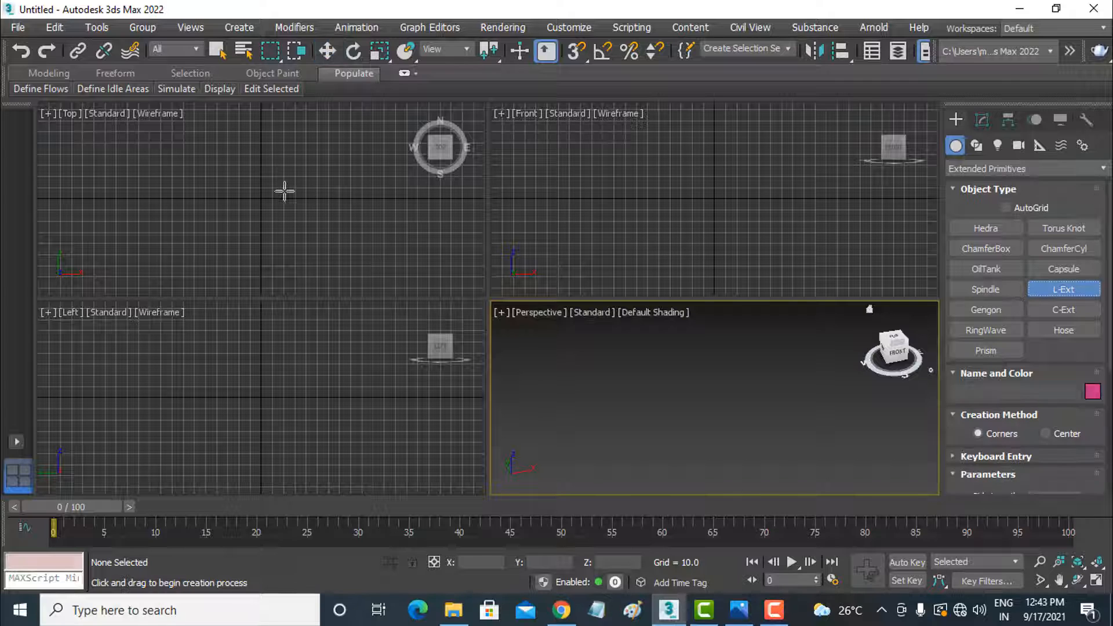
{"action": "left_click_drag", "start_coordinate": [256, 176], "coordinate": [350, 280]}
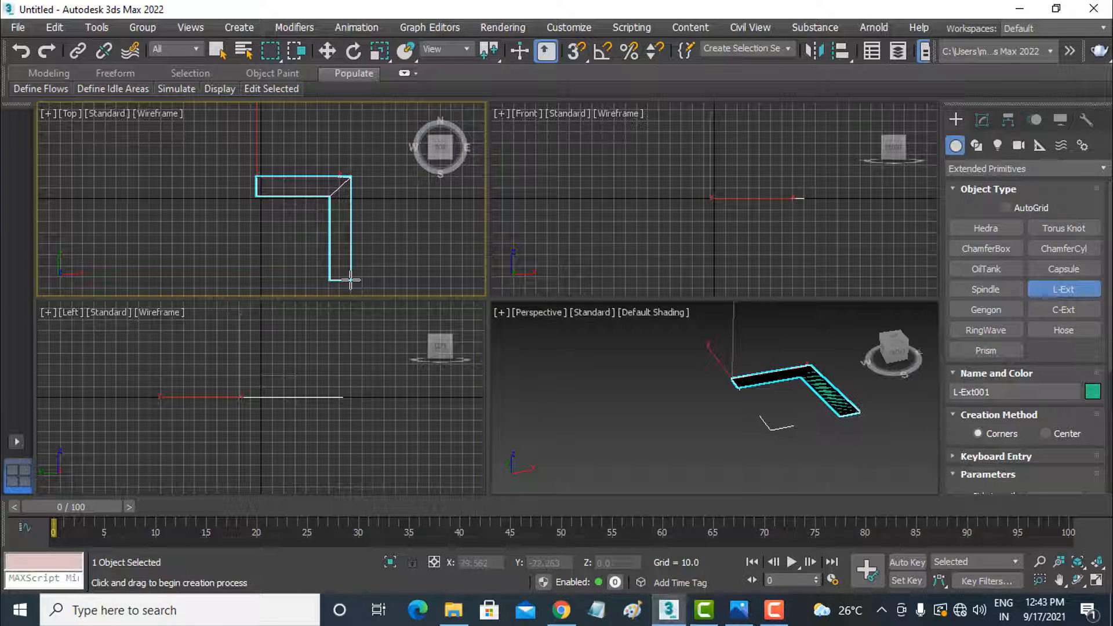
{"action": "left_click", "coordinate": [344, 198]}
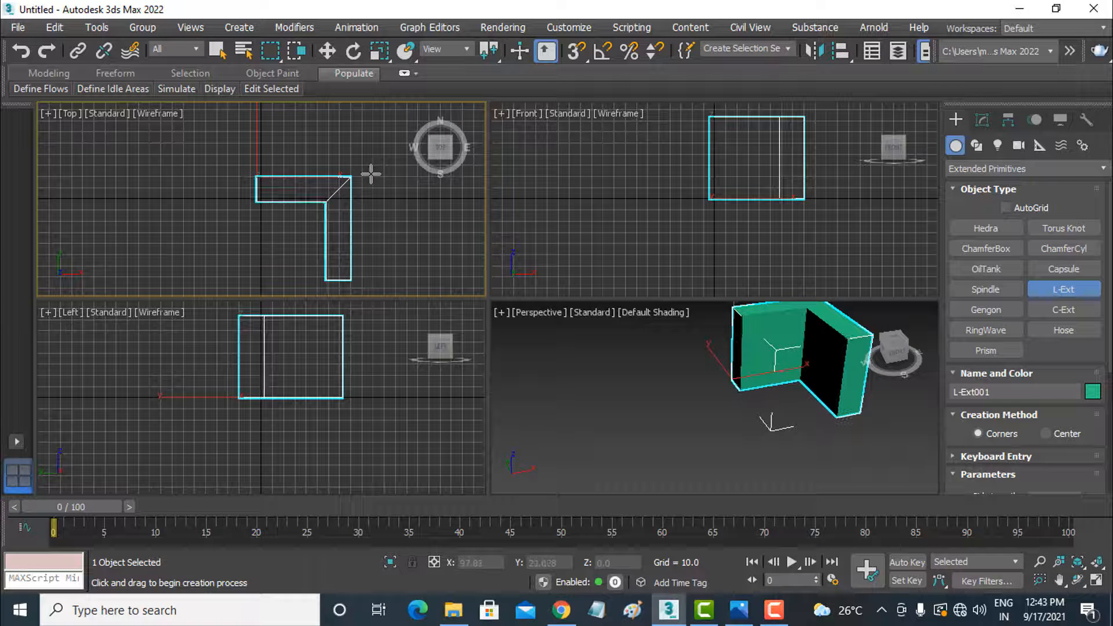
{"action": "middle_click_drag", "start_coordinate": [673, 405], "coordinate": [619, 418], "text": "alt"}
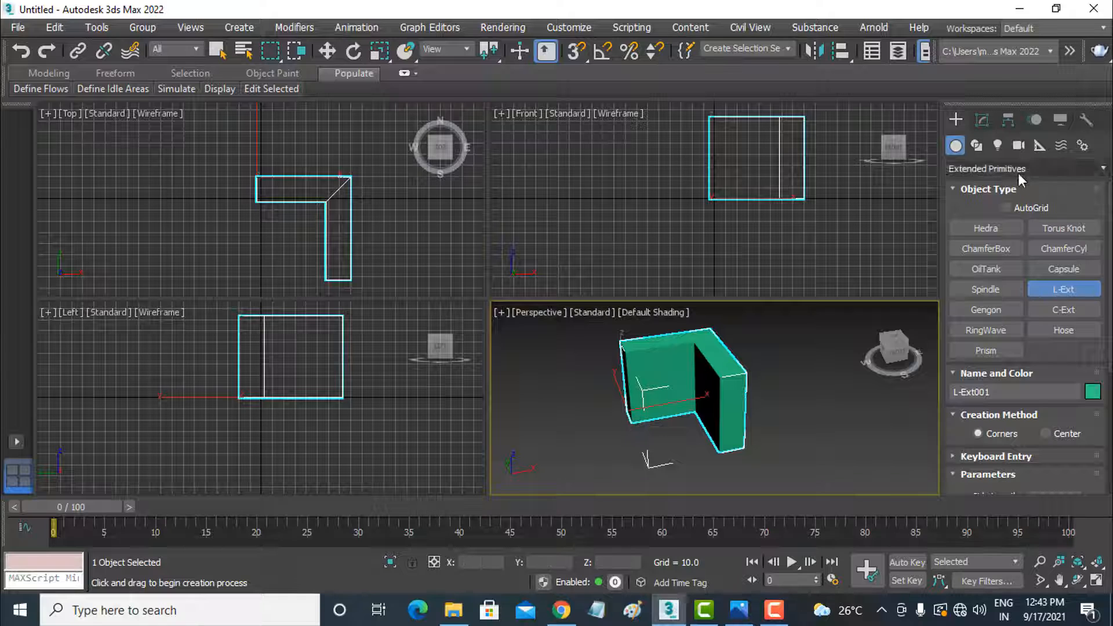
Set the L-Ext's side length to -112.204, front length to 101.569, side width to 14.234, front width to 19.051 and height to 78.832
{"action": "left_click", "coordinate": [988, 119]}
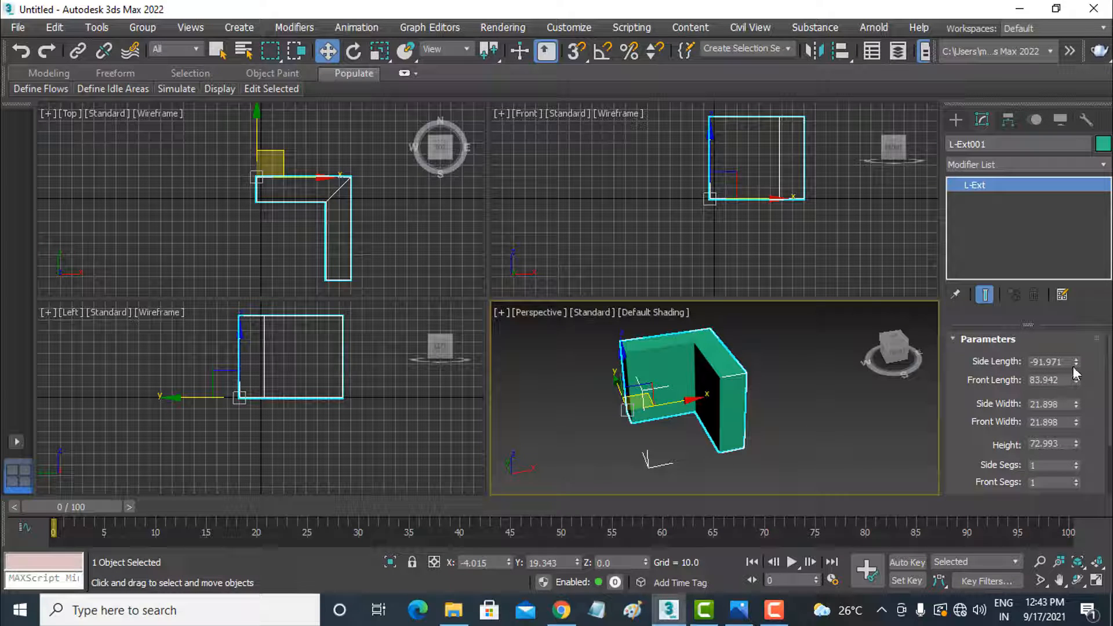
{"action": "mouse_move", "coordinate": [1073, 362]}
{"action": "left_mouse_down"}
{"action": "mouse_move", "coordinate": [1077, 353]}
{"action": "mouse_move", "coordinate": [1086, 382]}
{"action": "mouse_move", "coordinate": [1076, 382]}
{"action": "mouse_move", "coordinate": [1084, 362]}
{"action": "left_mouse_up"}
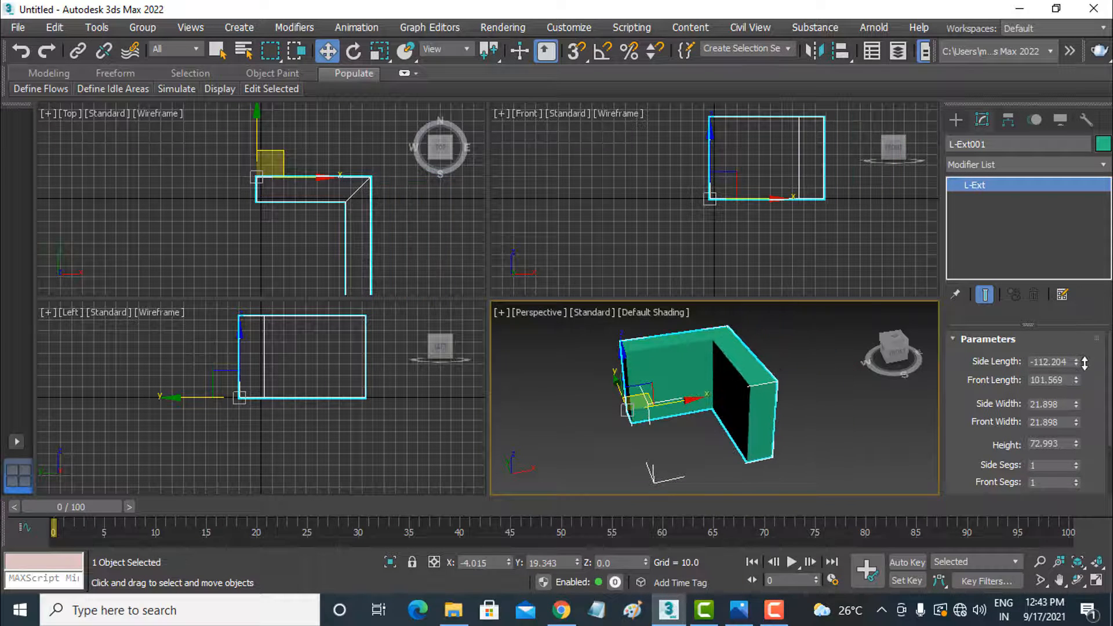
{"action": "left_click_drag", "start_coordinate": [1076, 404], "coordinate": [1082, 439]}
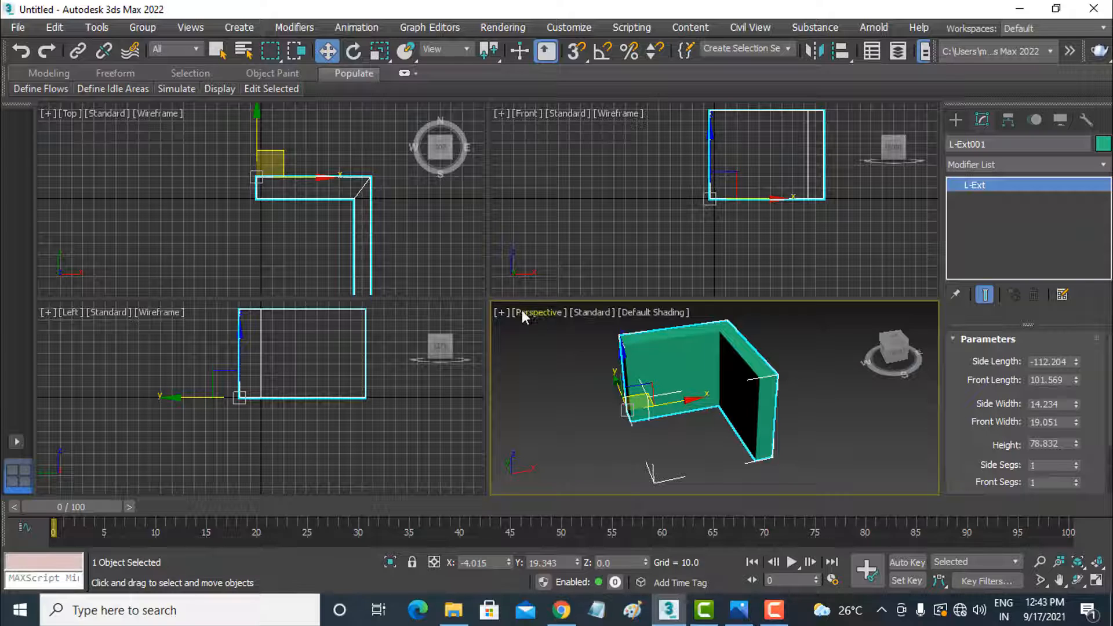
Reset the scene without saving the changes
{"action": "left_click", "coordinate": [18, 27]}
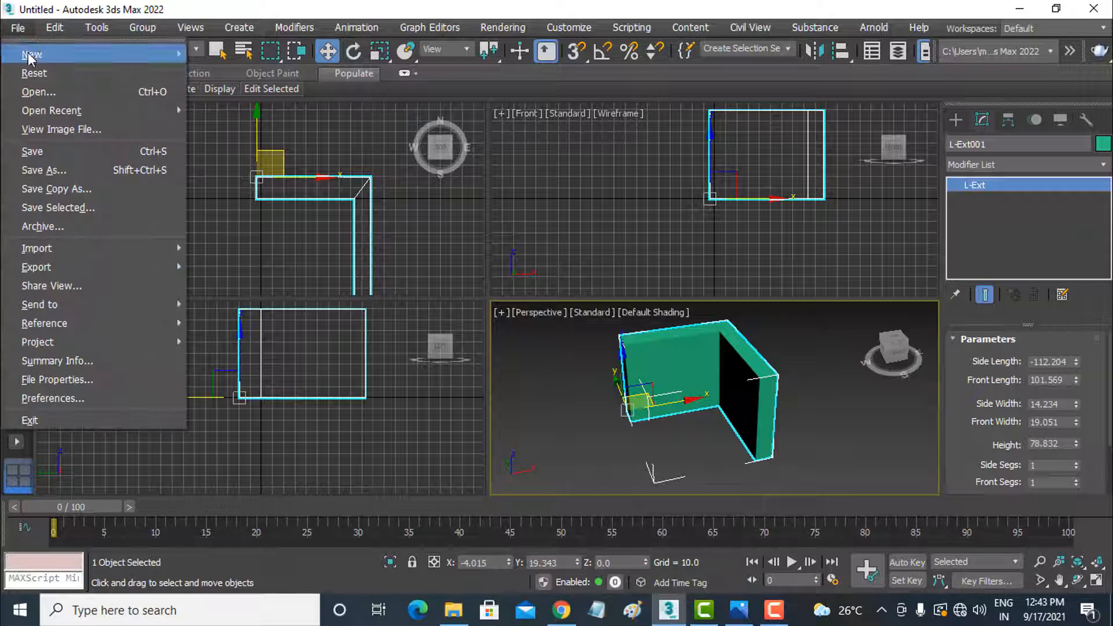
{"action": "left_click", "coordinate": [26, 70]}
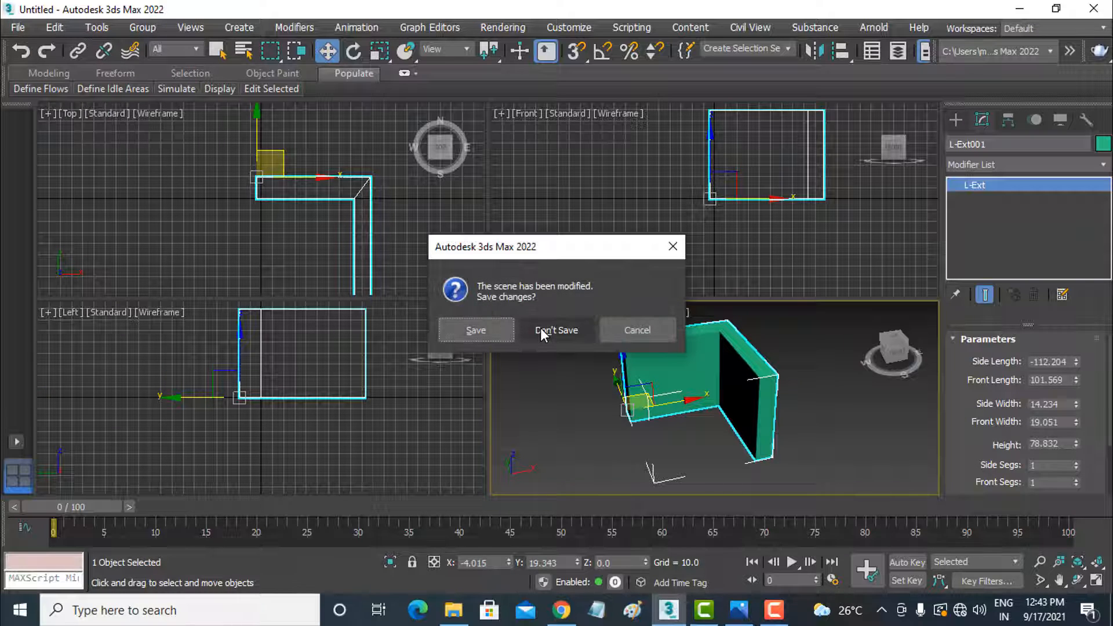
{"action": "left_click", "coordinate": [540, 328]}
{"action": "left_click", "coordinate": [496, 333]}
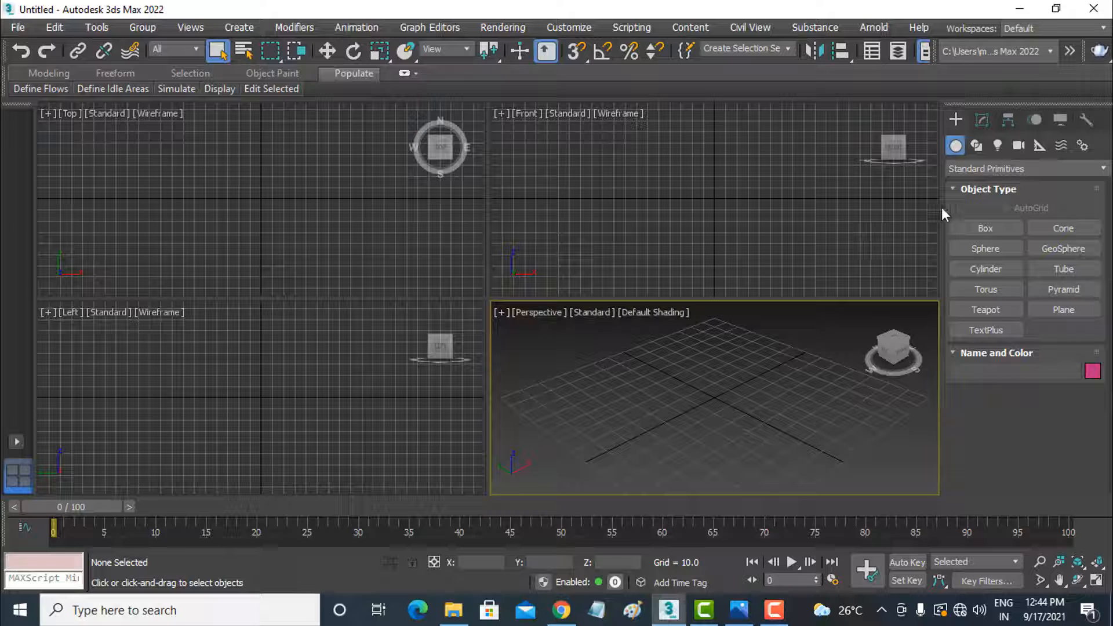
Draw a C-Ext in the Top view, about -118 by -77 with 17.5 wide walls and 28 high, and open its parameters
{"action": "left_click", "coordinate": [982, 169]}
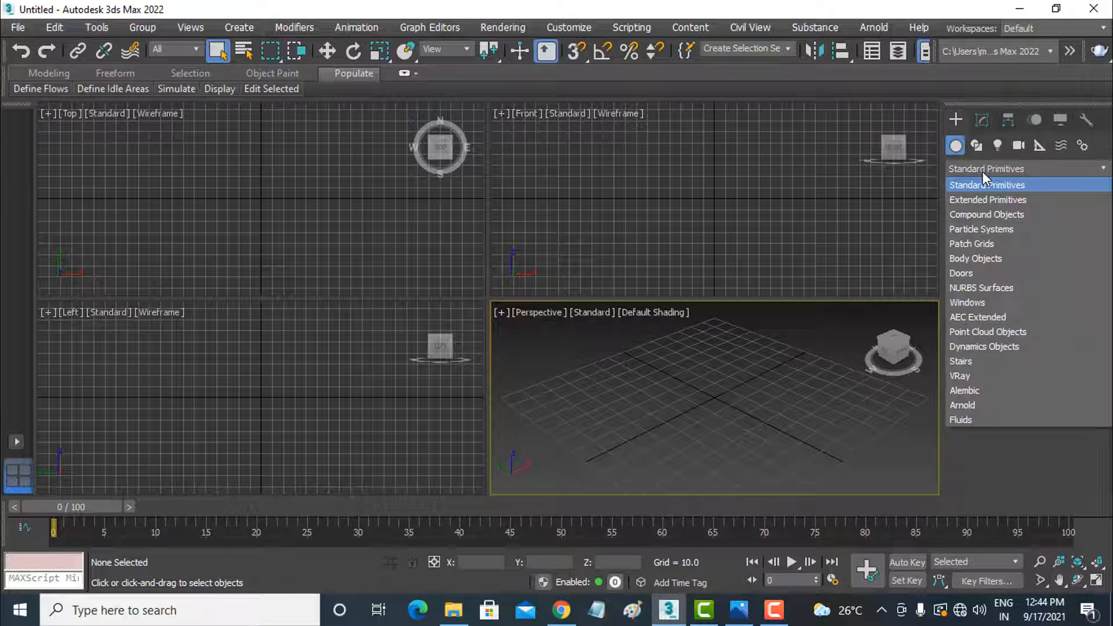
{"action": "left_click", "coordinate": [985, 200]}
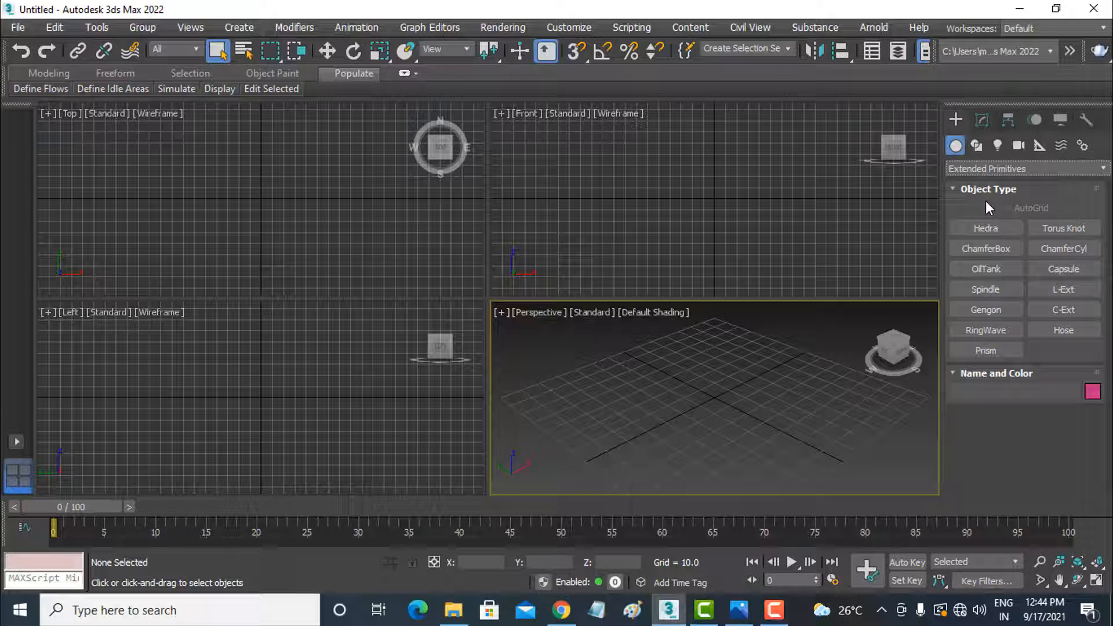
{"action": "left_click", "coordinate": [1061, 291]}
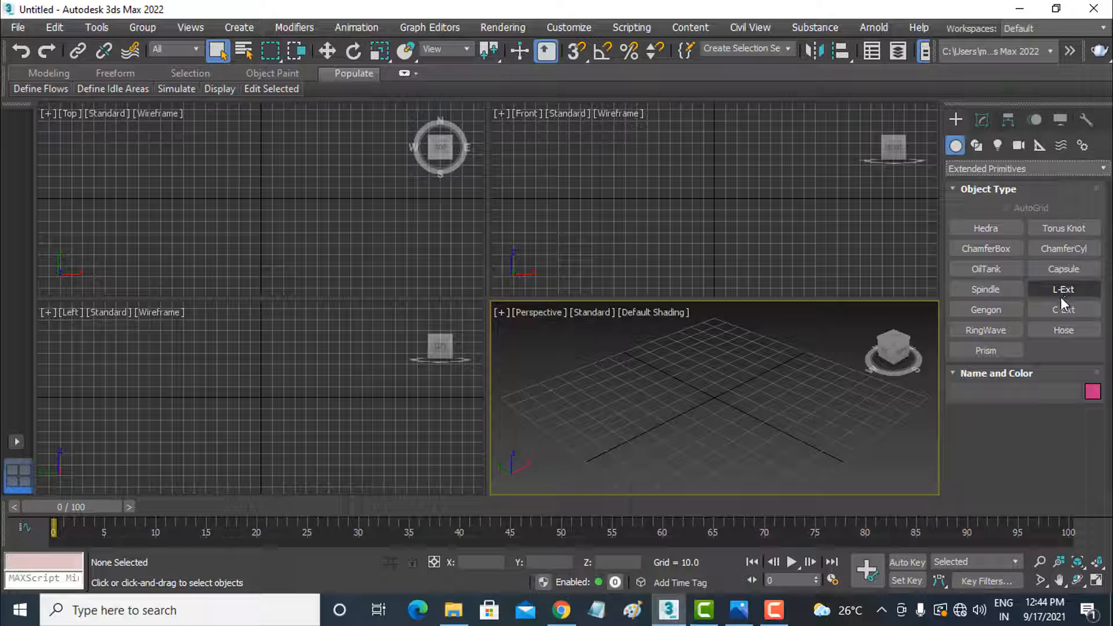
{"action": "left_click", "coordinate": [1059, 310]}
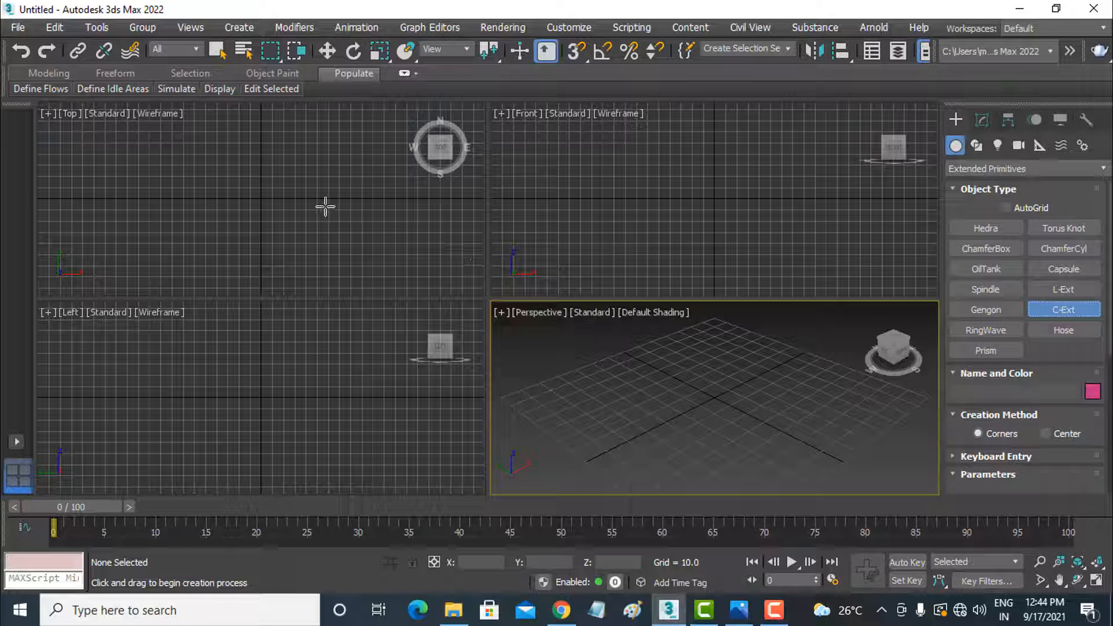
{"action": "left_click_drag", "start_coordinate": [325, 206], "coordinate": [194, 291]}
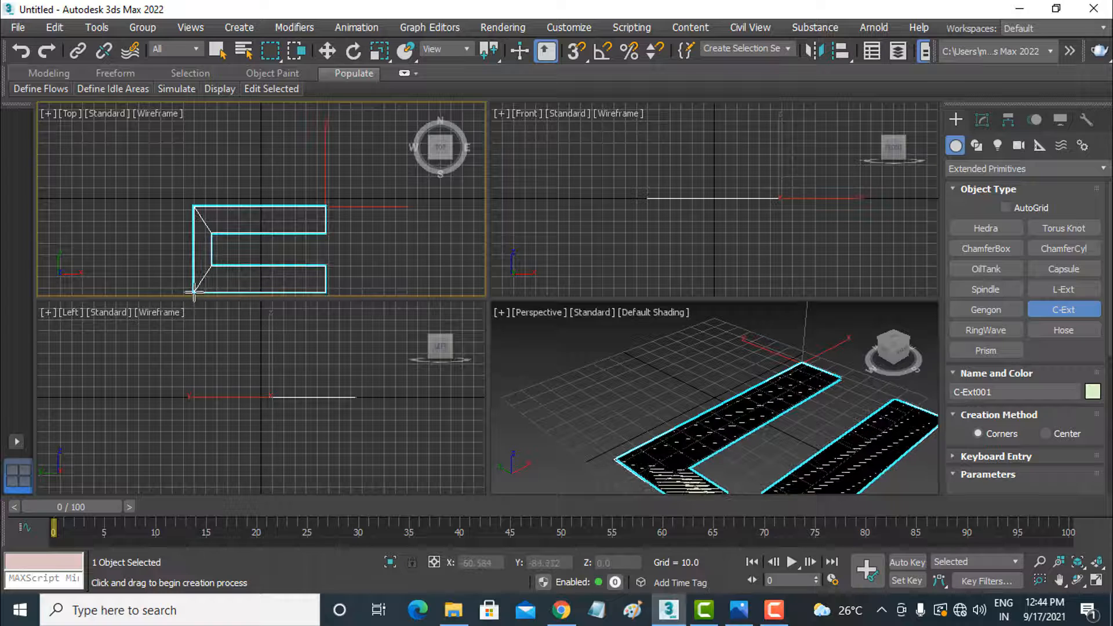
{"action": "left_click", "coordinate": [195, 260]}
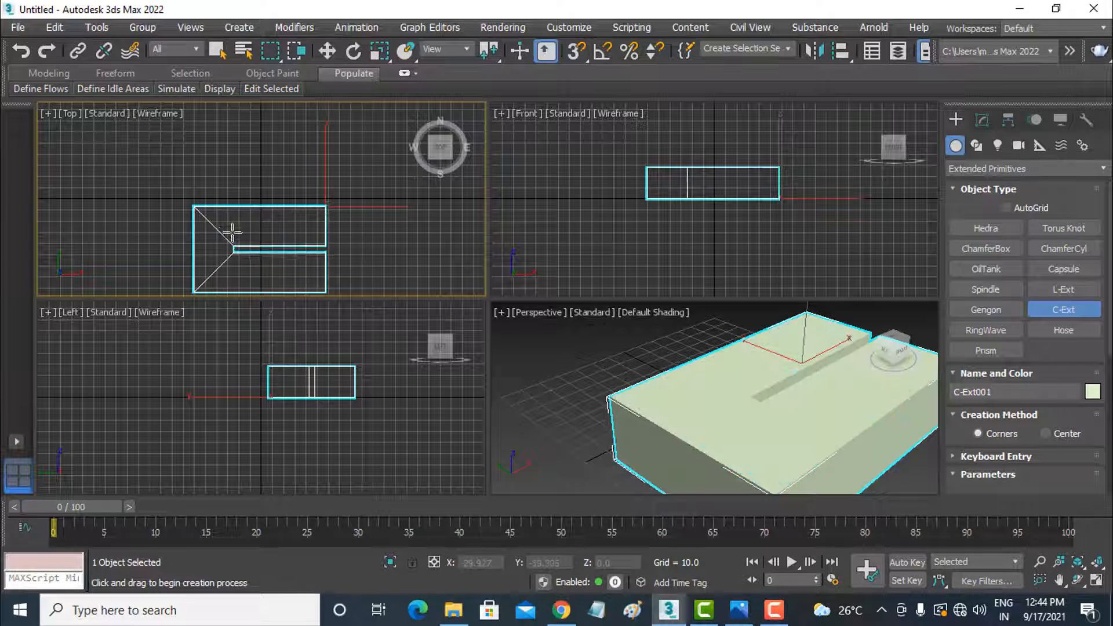
{"action": "scroll", "coordinate": [674, 359], "scroll_direction": "down", "scroll_amount": 5}
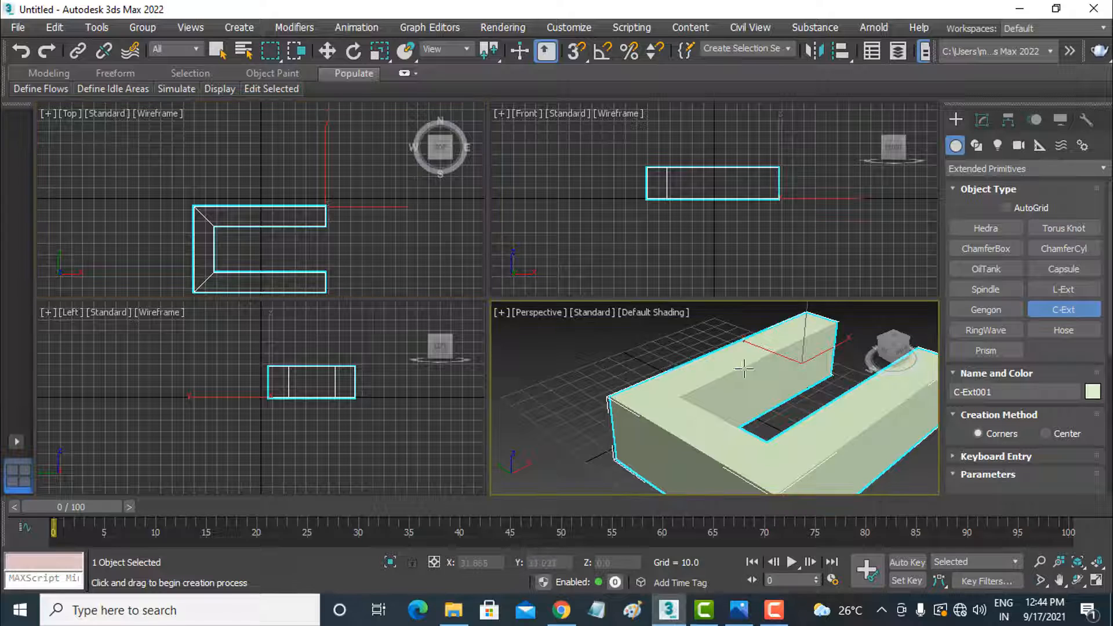
{"action": "left_click", "coordinate": [981, 119]}
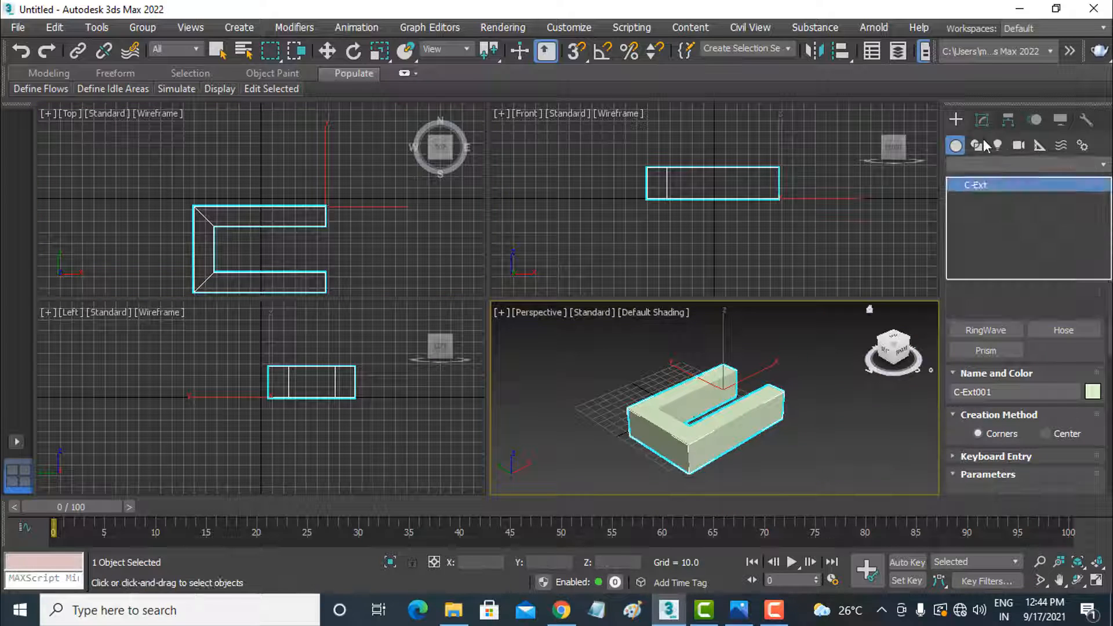
{"action": "mouse_move", "coordinate": [1089, 433]}
{"action": "left_mouse_down"}
{"action": "mouse_move", "coordinate": [1086, 264]}
{"action": "mouse_move", "coordinate": [1085, 425]}
{"action": "left_mouse_up"}
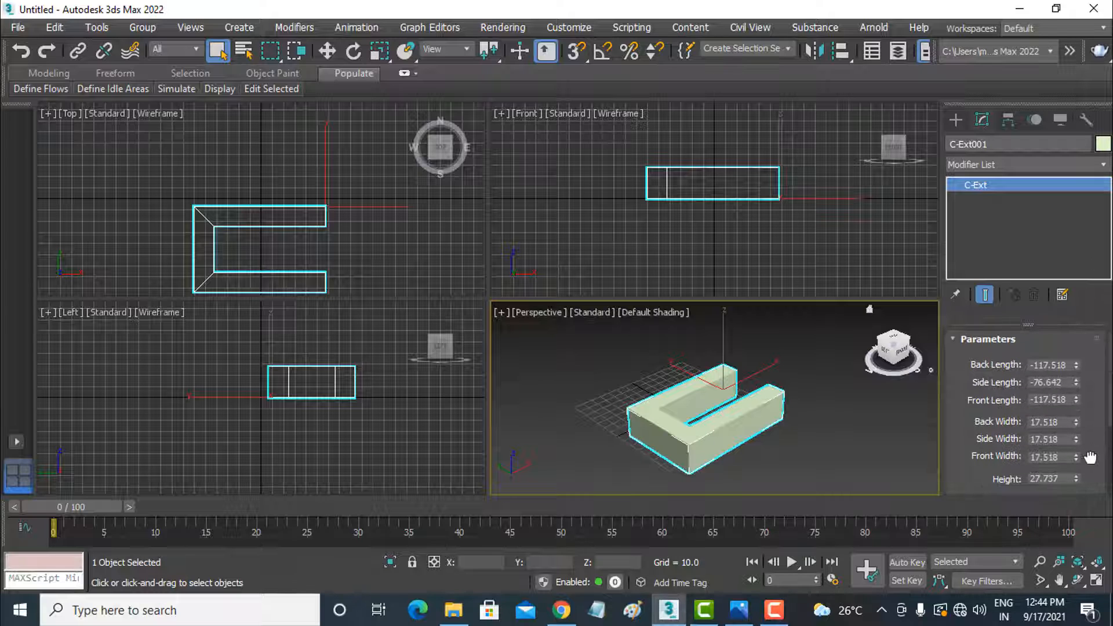
Delete the C-Ext and draw a five-sided gengon in the Top view, about 74 radius, 25 fillet and -60 high
{"action": "key", "text": "Delete"}
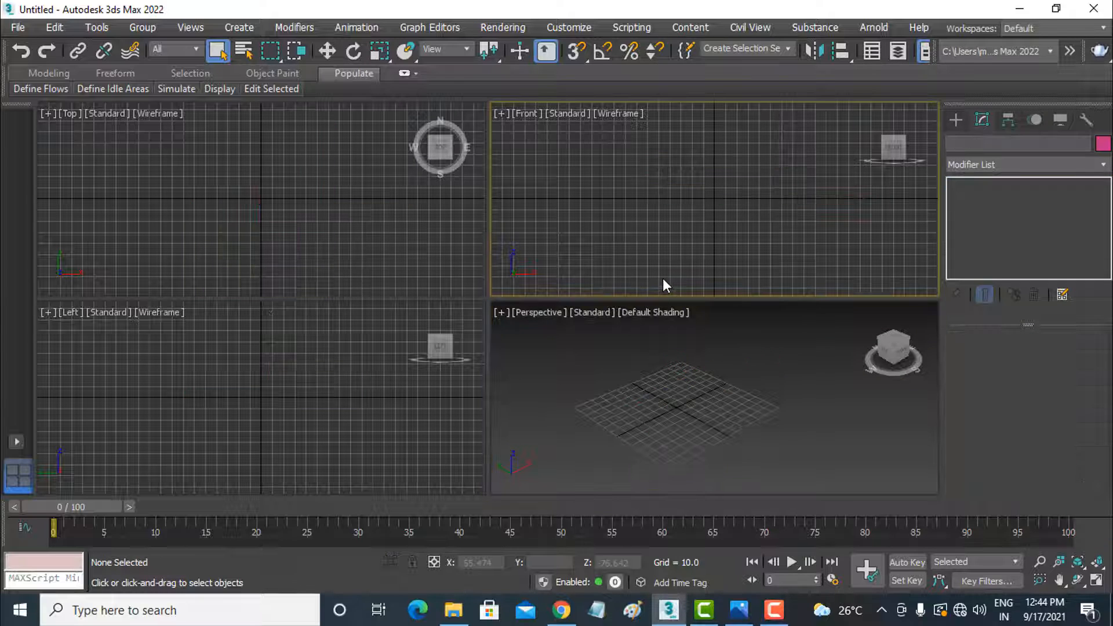
{"action": "left_click", "coordinate": [955, 120]}
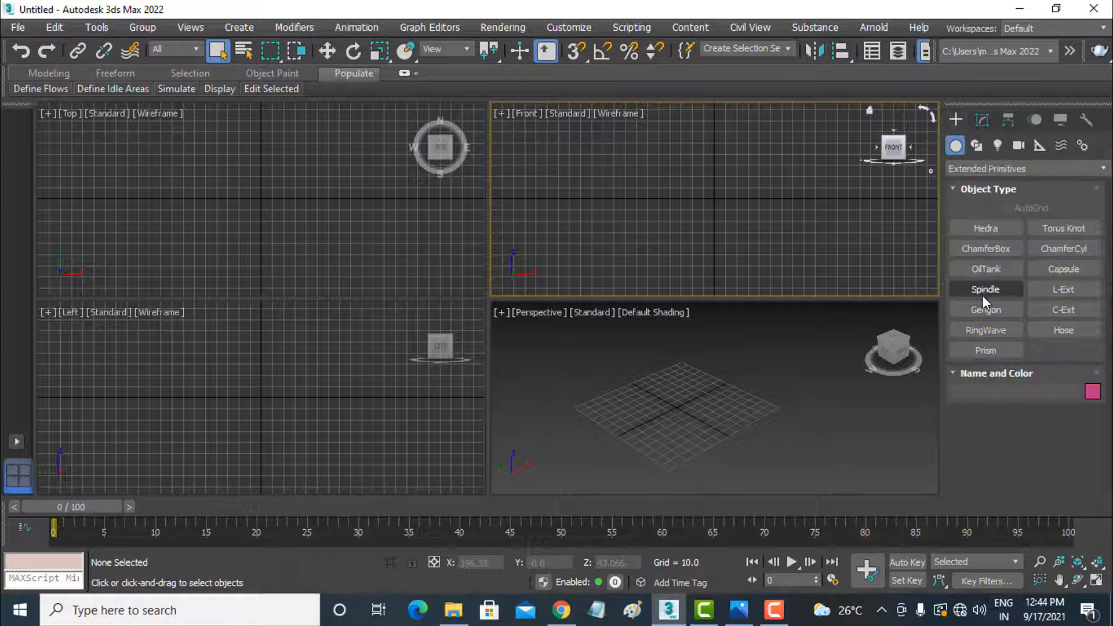
{"action": "left_click", "coordinate": [985, 309]}
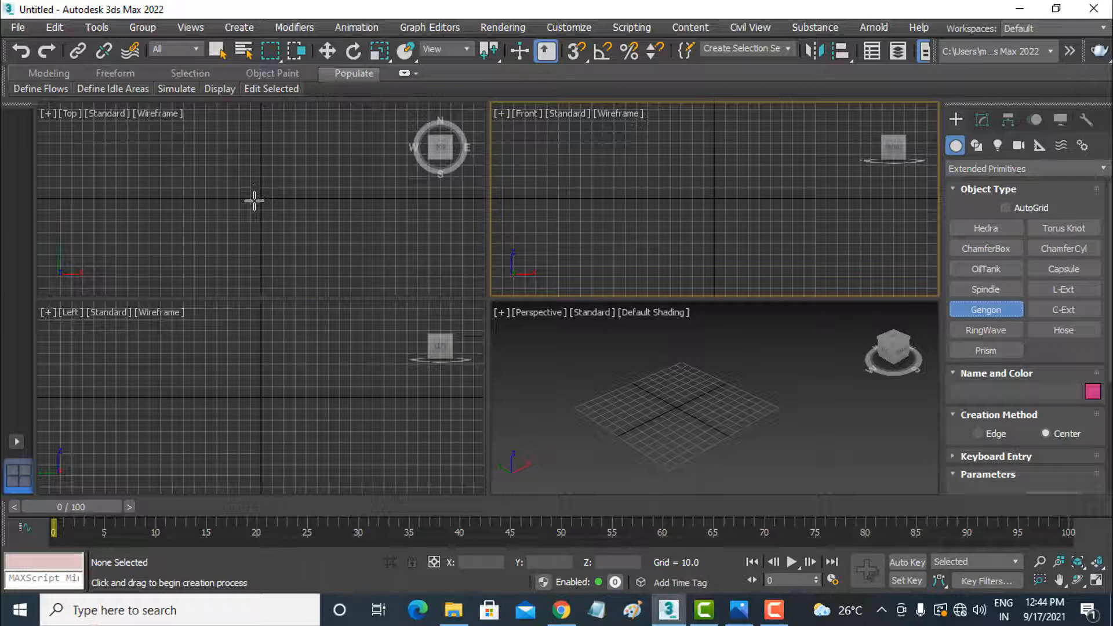
{"action": "left_click_drag", "start_coordinate": [255, 199], "coordinate": [298, 129]}
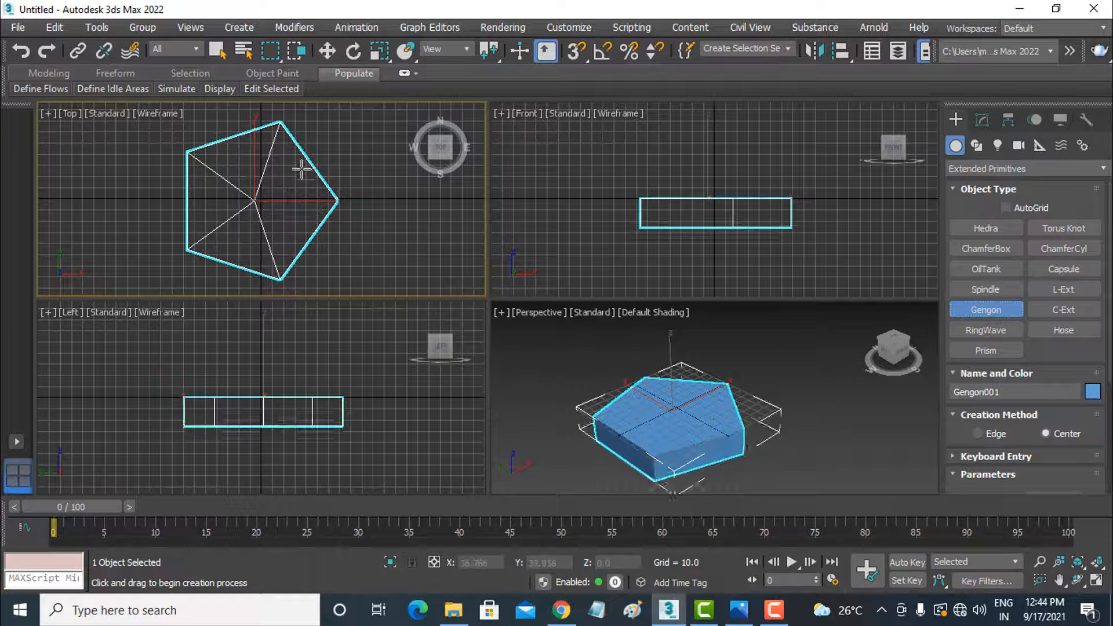
{"action": "left_click", "coordinate": [302, 199]}
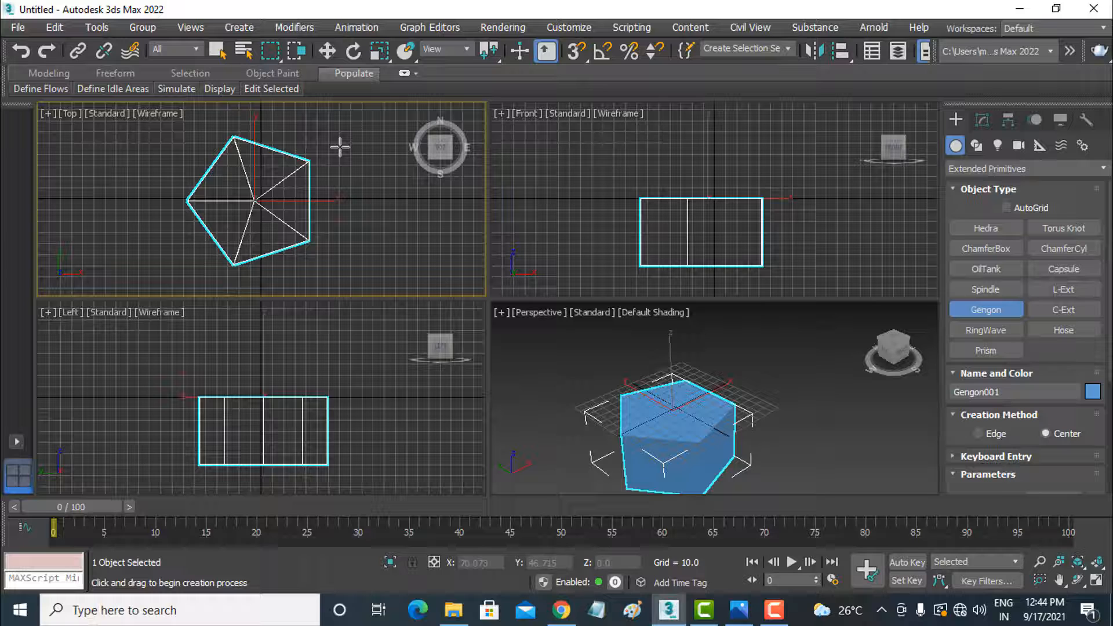
{"action": "left_click", "coordinate": [317, 174]}
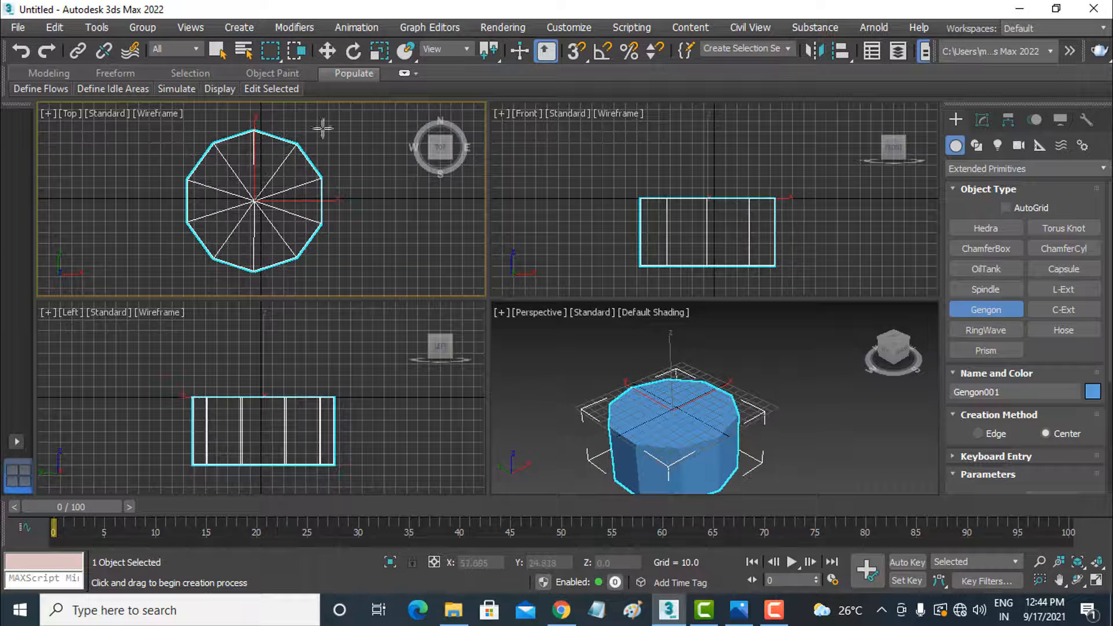
{"action": "left_click", "coordinate": [328, 51]}
{"action": "middle_click_drag", "start_coordinate": [723, 435], "coordinate": [737, 384]}
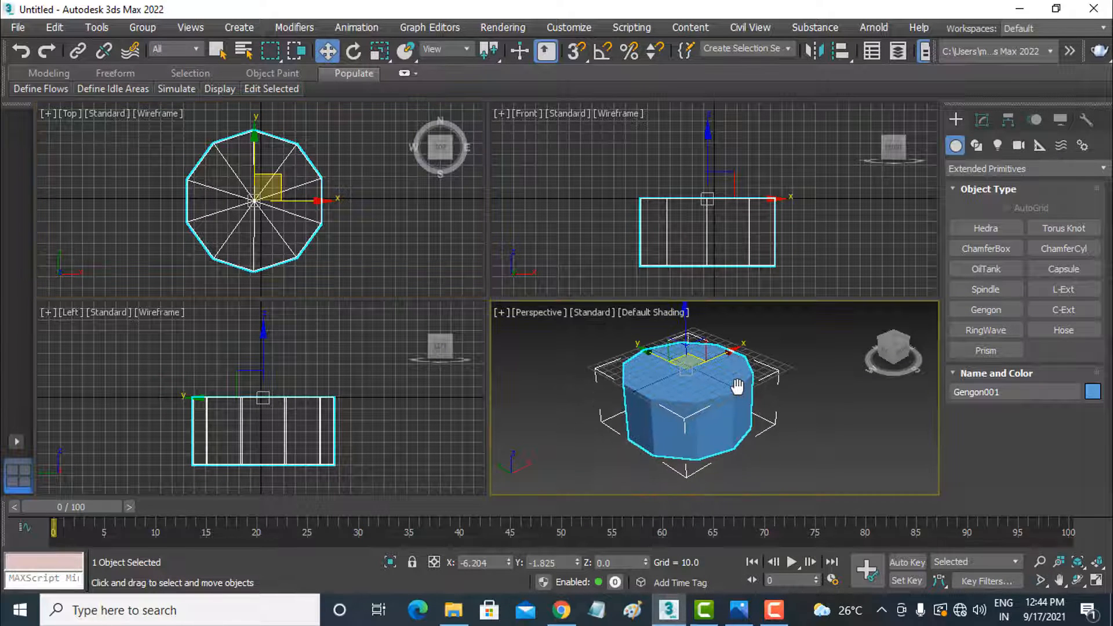
Increase the gengon's sides and set its radius to about 82, fillet to 11.495 and height to -58.657
{"action": "left_click", "coordinate": [983, 120]}
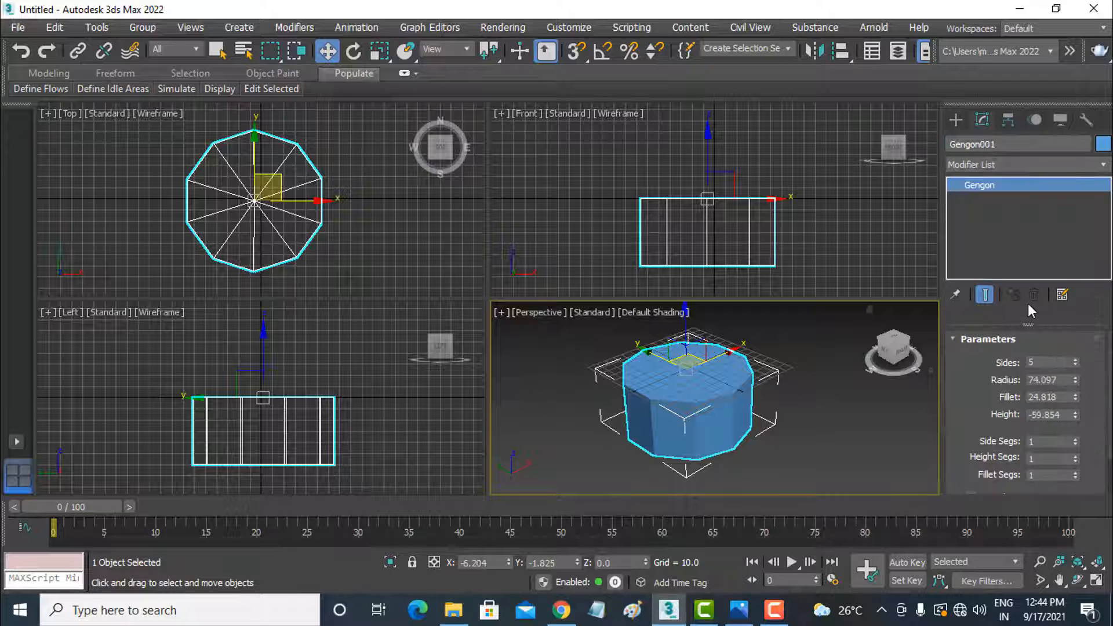
{"action": "mouse_move", "coordinate": [1077, 364]}
{"action": "left_mouse_down"}
{"action": "mouse_move", "coordinate": [1077, 347]}
{"action": "mouse_move", "coordinate": [1076, 381]}
{"action": "mouse_move", "coordinate": [1091, 279]}
{"action": "mouse_move", "coordinate": [1083, 353]}
{"action": "left_mouse_up"}
{"action": "left_click_drag", "start_coordinate": [1076, 415], "coordinate": [1083, 374]}
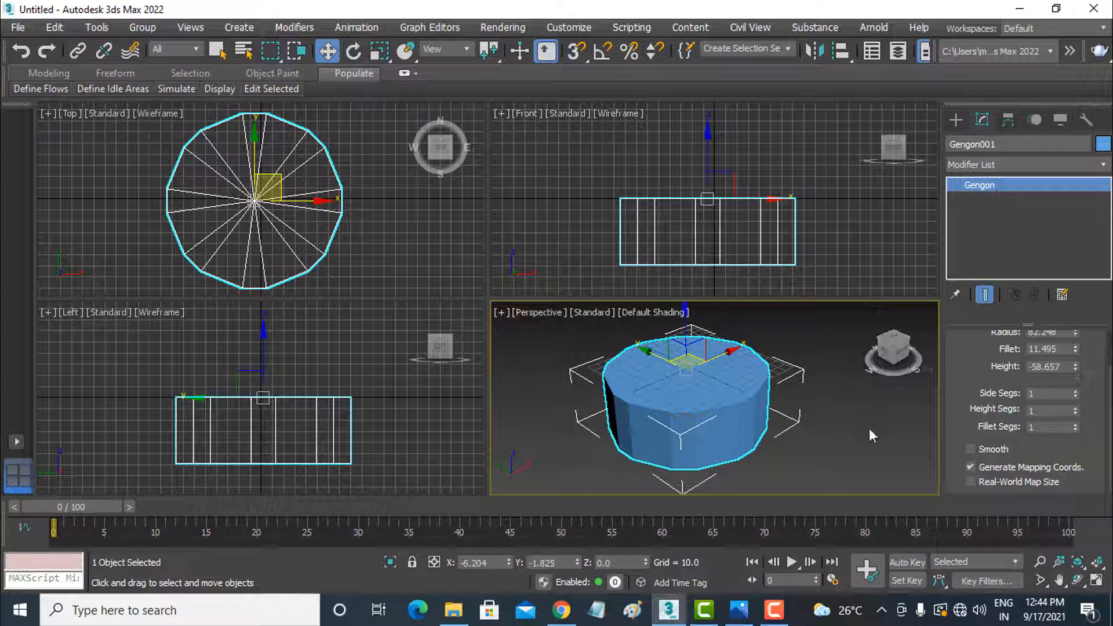
Delete the gengon and draw a RingWave in the Top view with a radius of about 74 and ring width of about 42
{"action": "key", "text": "Delete"}
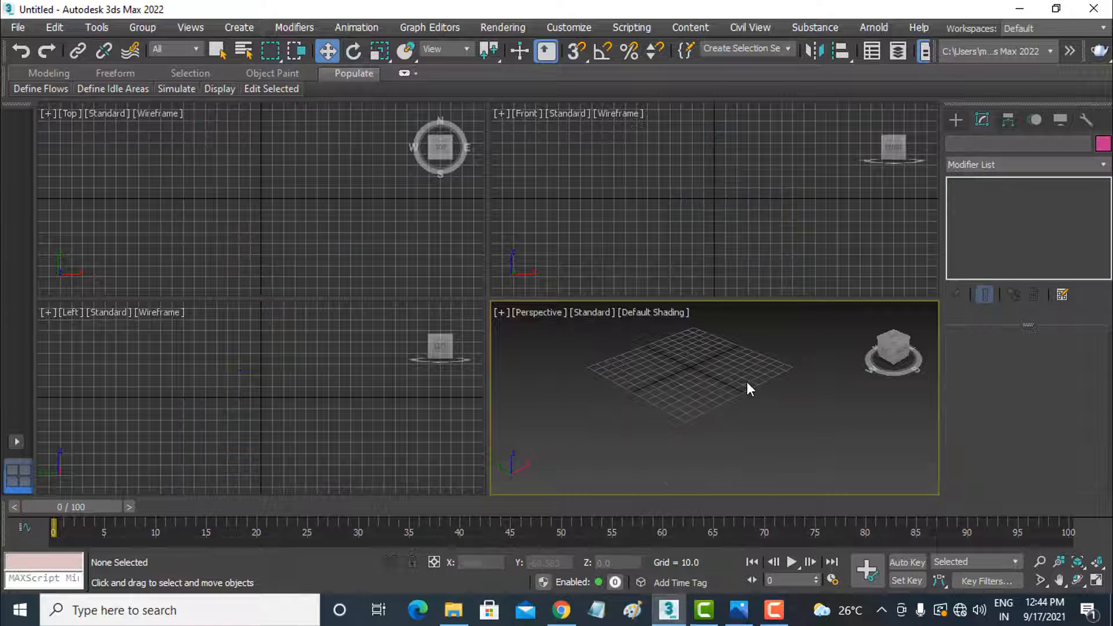
{"action": "left_click", "coordinate": [961, 122]}
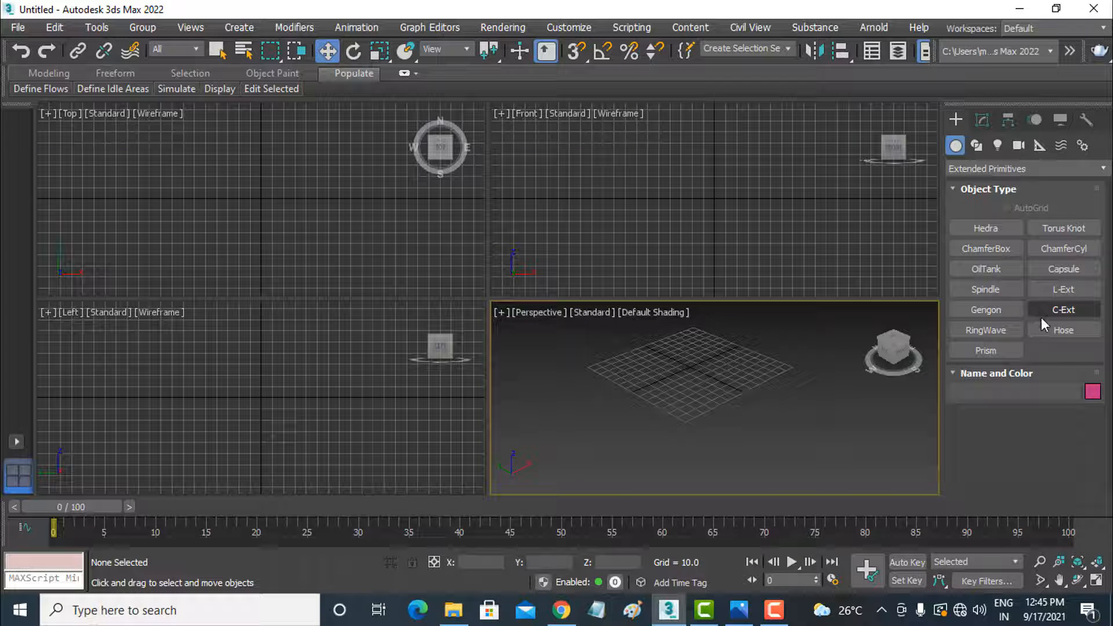
{"action": "left_click", "coordinate": [1007, 330]}
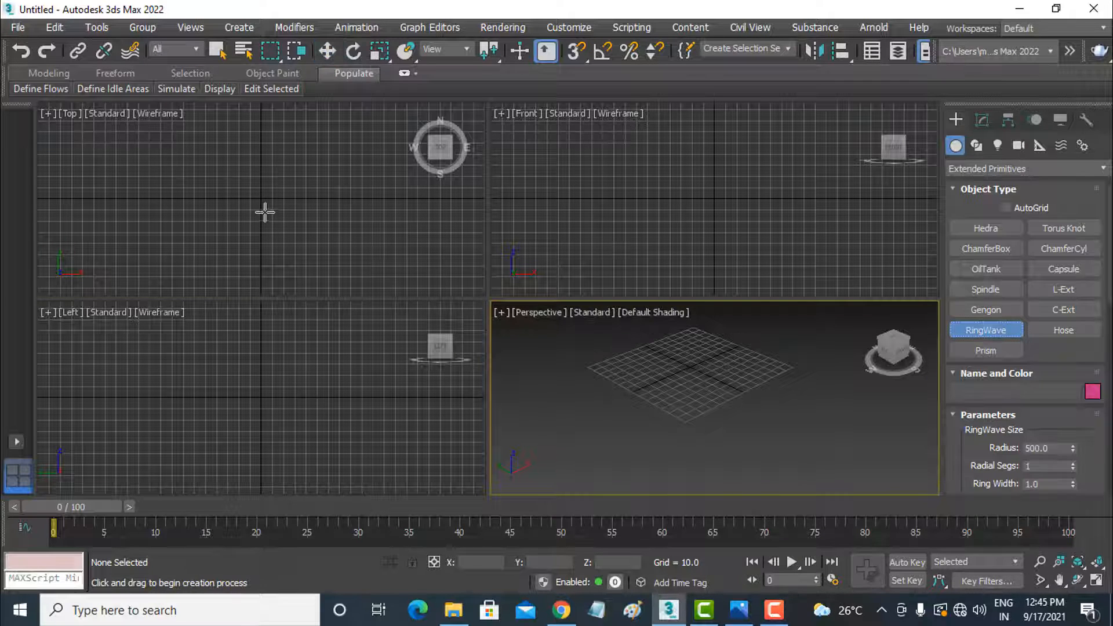
{"action": "left_click_drag", "start_coordinate": [265, 213], "coordinate": [315, 142]}
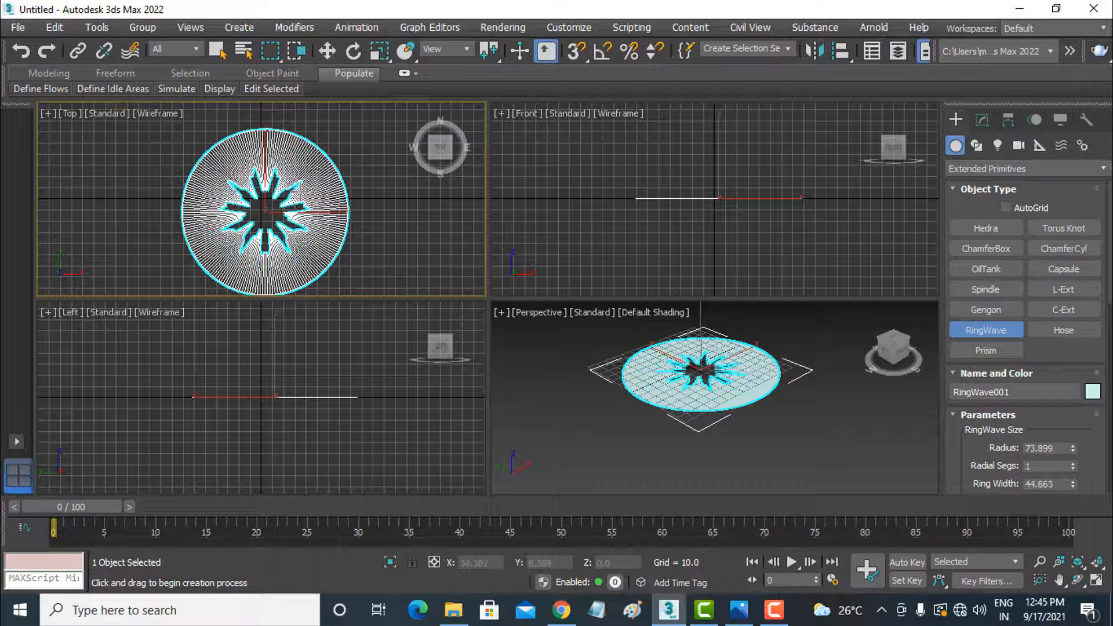
{"action": "left_click", "coordinate": [299, 187]}
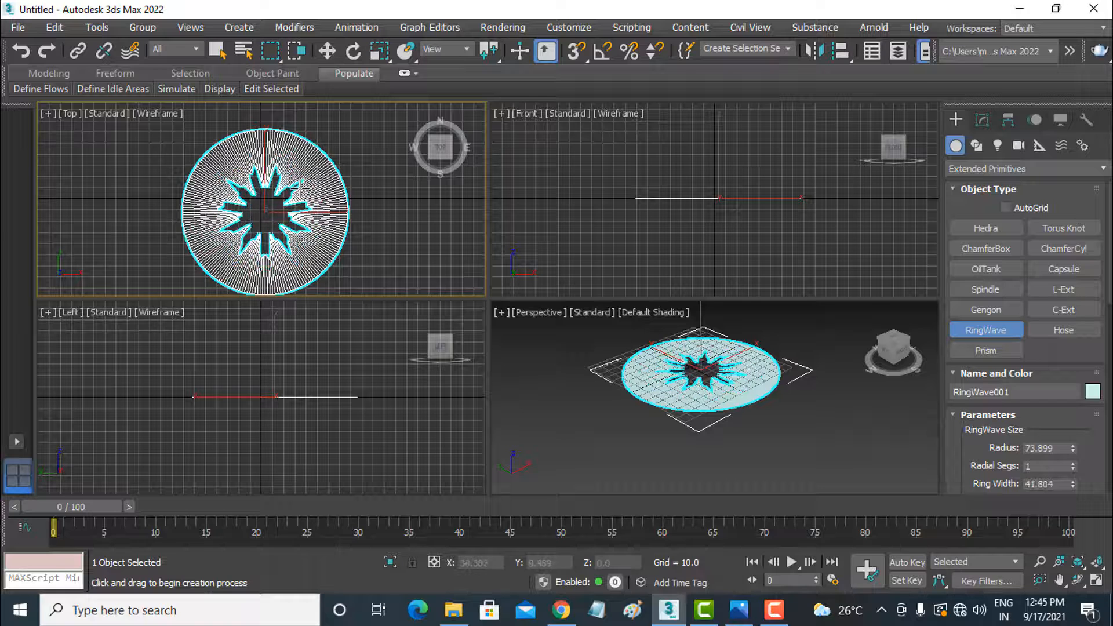
{"action": "left_click", "coordinate": [325, 57]}
{"action": "middle_click_drag", "start_coordinate": [756, 361], "coordinate": [752, 393]}
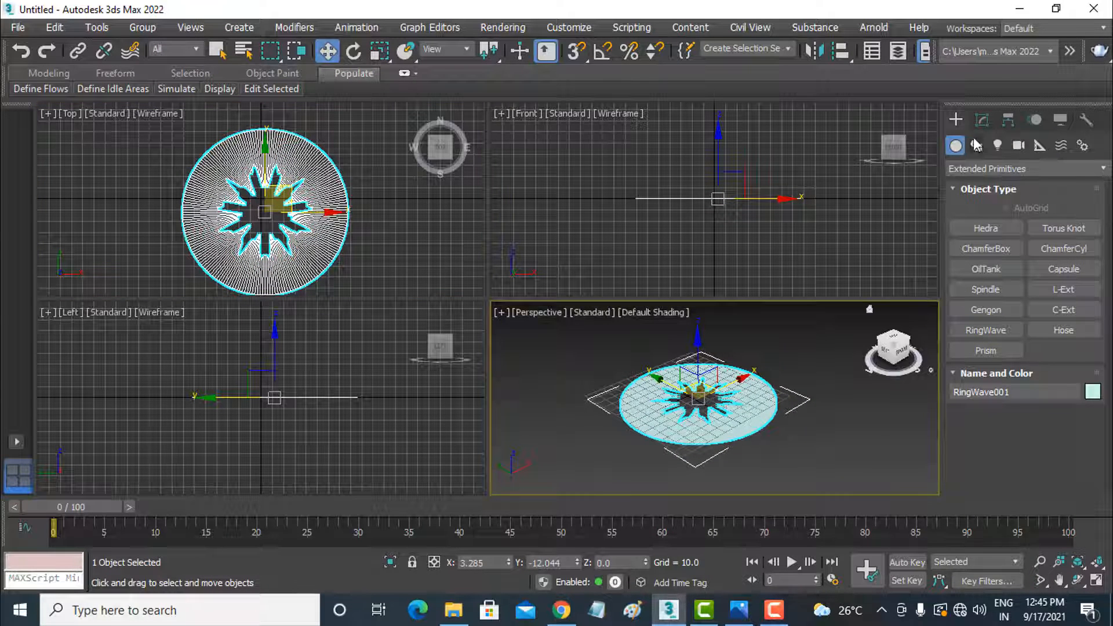
Set the RingWave's height to 10.71 and maximize the Perspective viewport to view it
{"action": "left_click", "coordinate": [982, 119]}
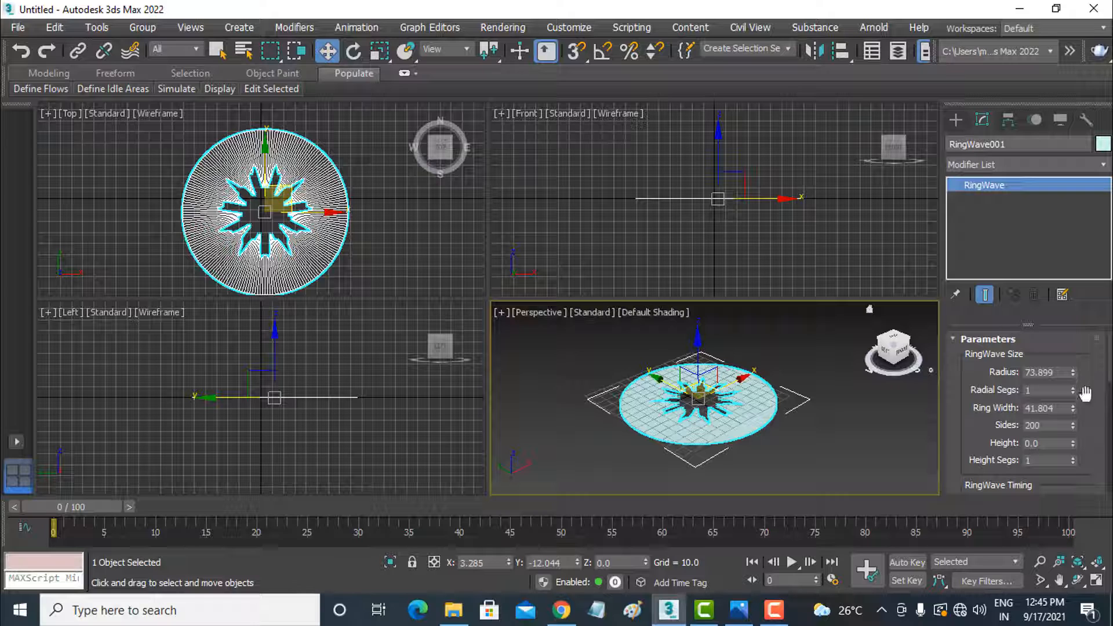
{"action": "left_click_drag", "start_coordinate": [1096, 448], "coordinate": [77, 148]}
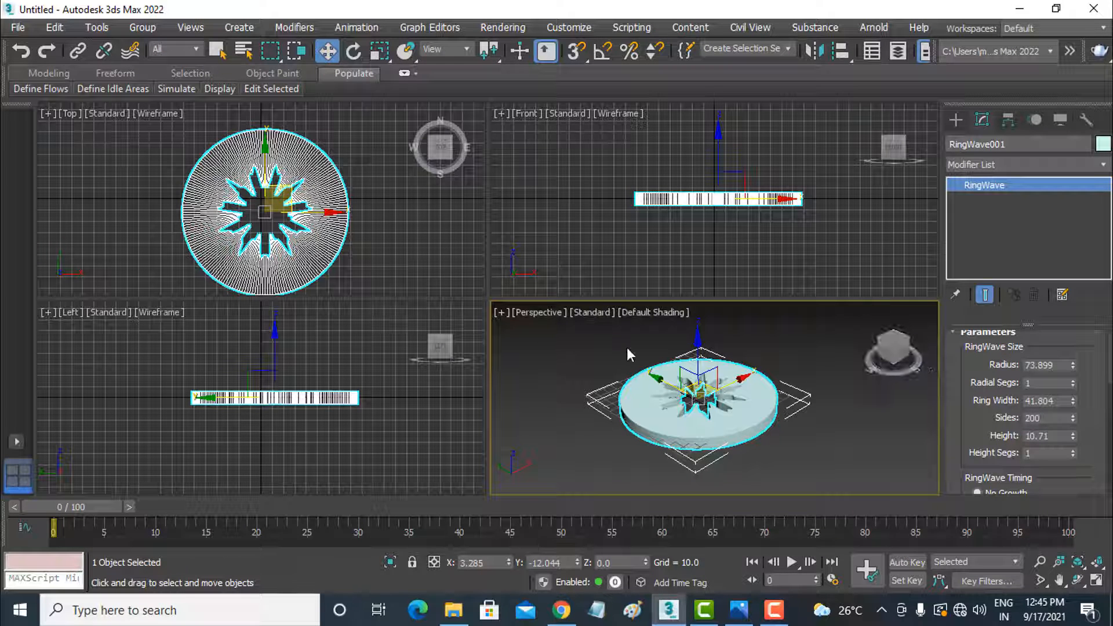
{"action": "right_click", "coordinate": [620, 364]}
{"action": "left_click", "coordinate": [638, 396]}
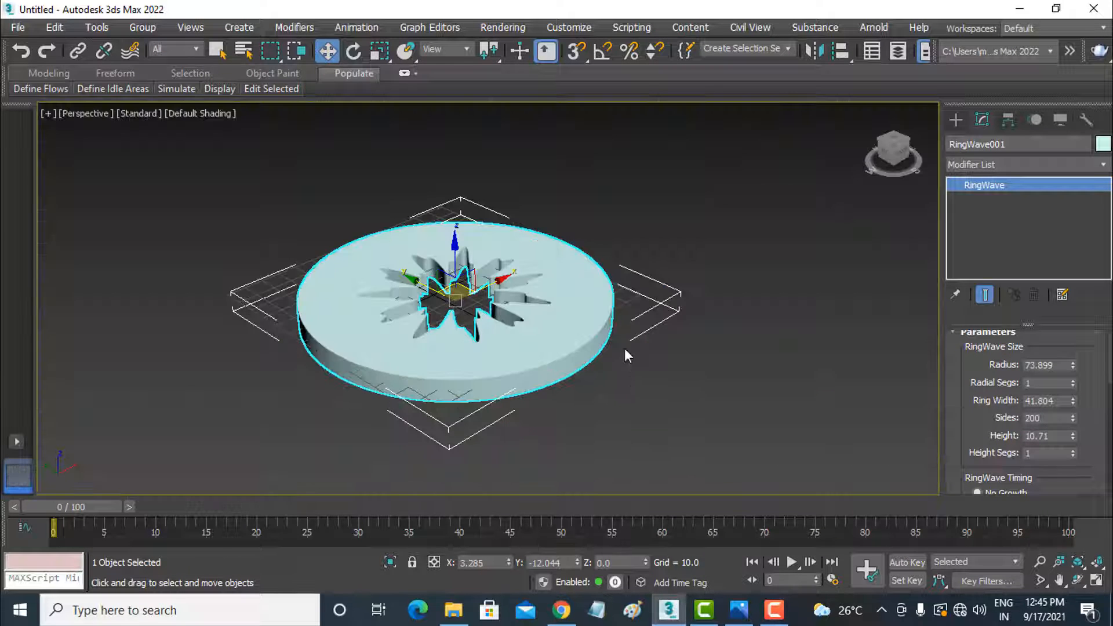
{"action": "mouse_move", "coordinate": [550, 319]}
{"action": "middle_mouse_down", "text": "alt"}
{"action": "mouse_move", "coordinate": [561, 423]}
{"action": "mouse_move", "coordinate": [559, 313]}
{"action": "middle_mouse_up", "text": "alt"}
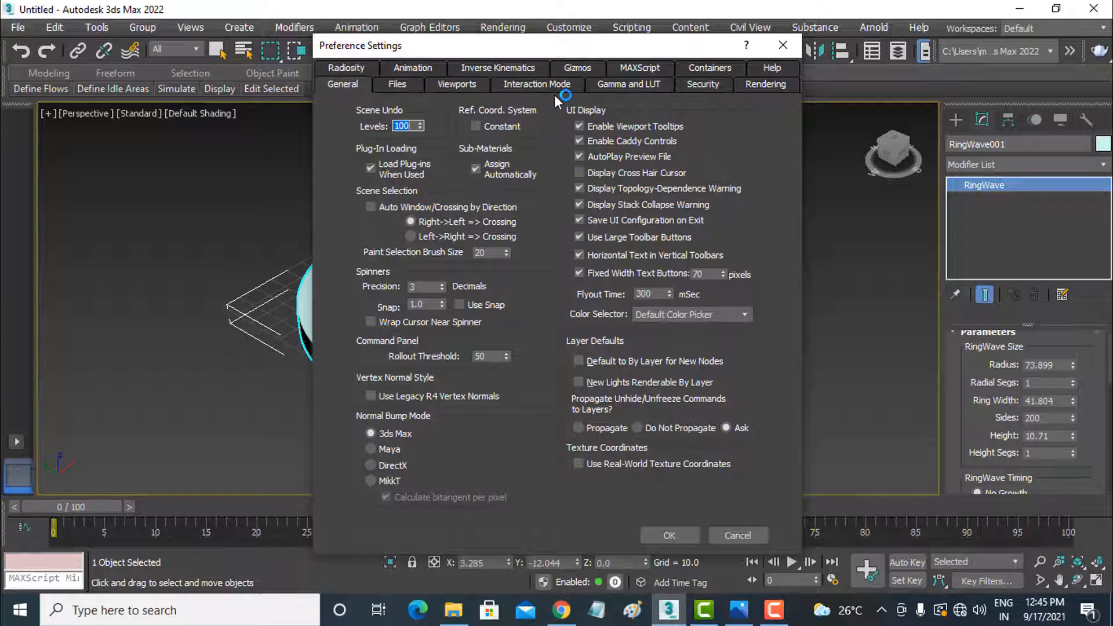
{"action": "left_click", "coordinate": [783, 45]}
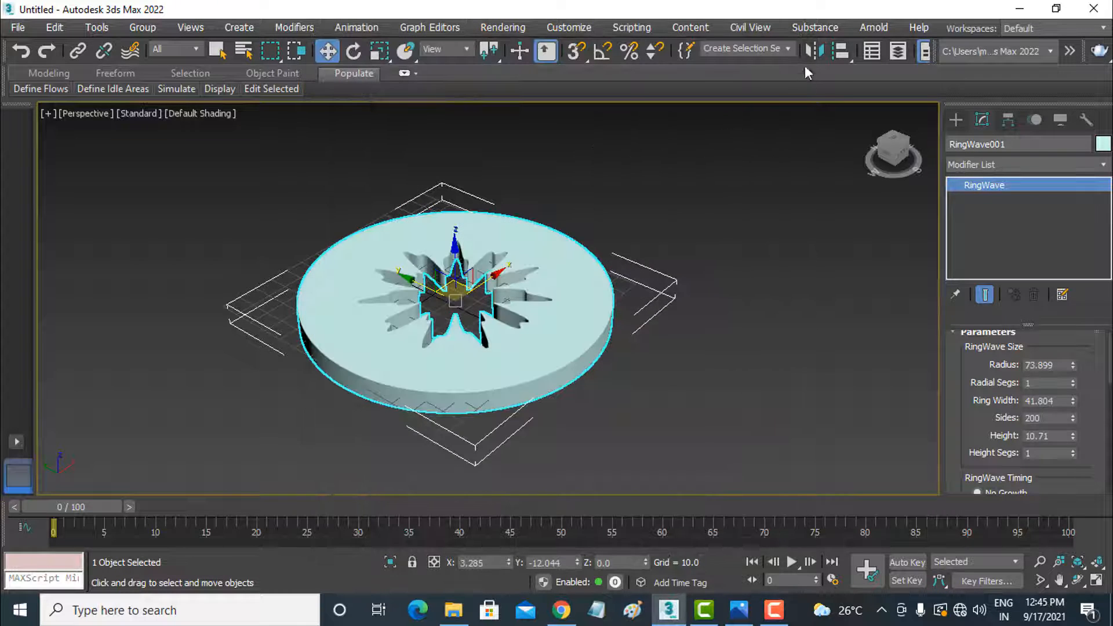
{"action": "right_click", "coordinate": [826, 40]}
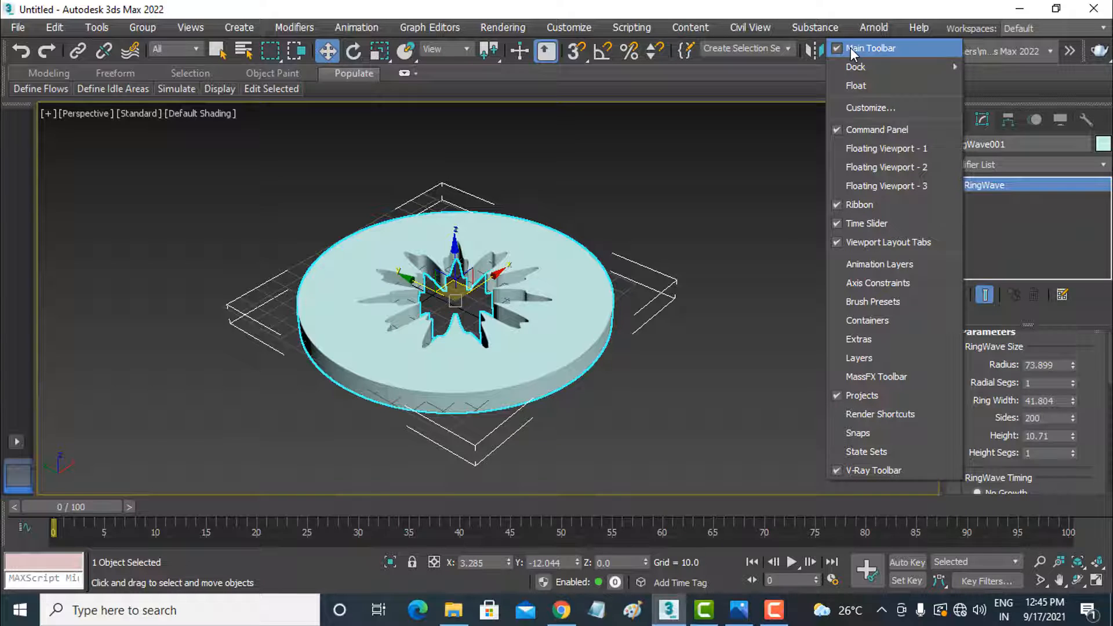
{"action": "left_click", "coordinate": [780, 57]}
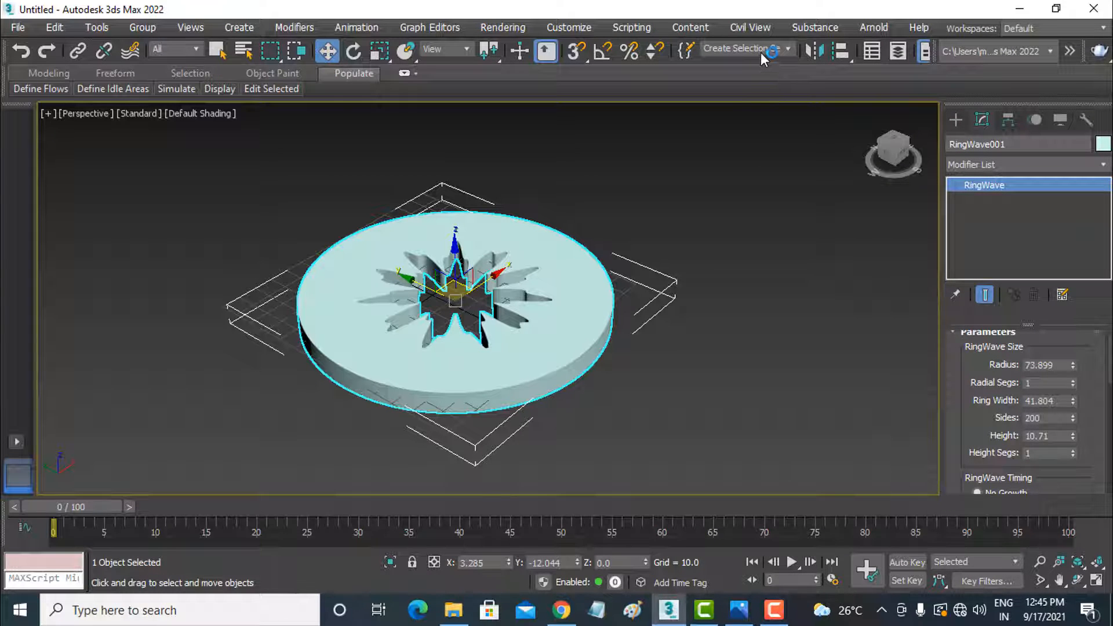
{"action": "left_click", "coordinate": [757, 57]}
{"action": "right_click", "coordinate": [399, 49]}
{"action": "left_click", "coordinate": [615, 190]}
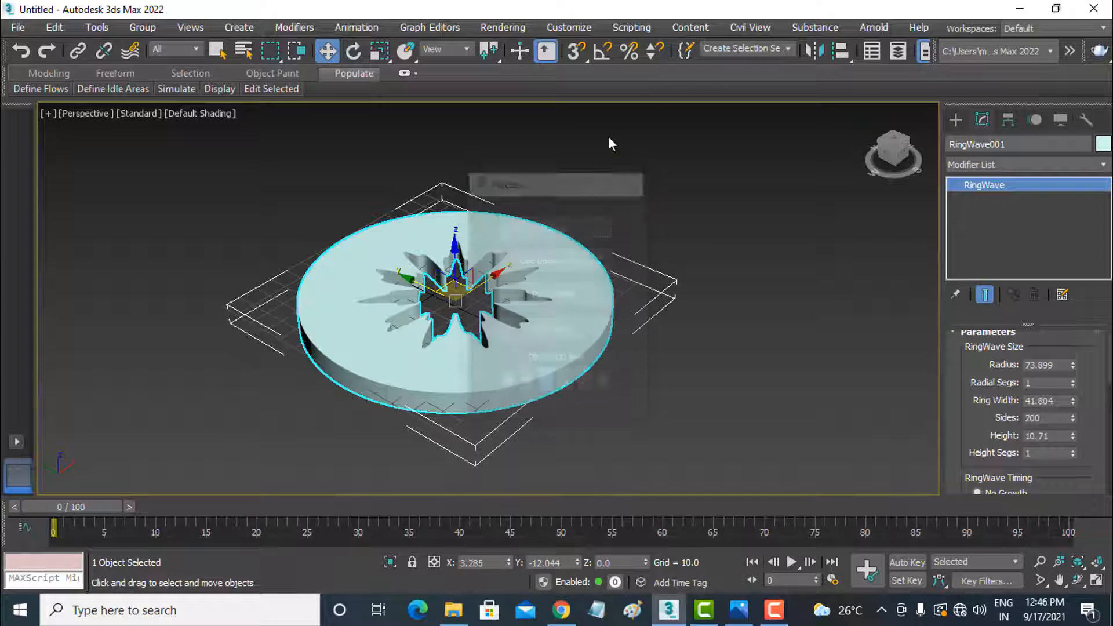
{"action": "right_click", "coordinate": [571, 48]}
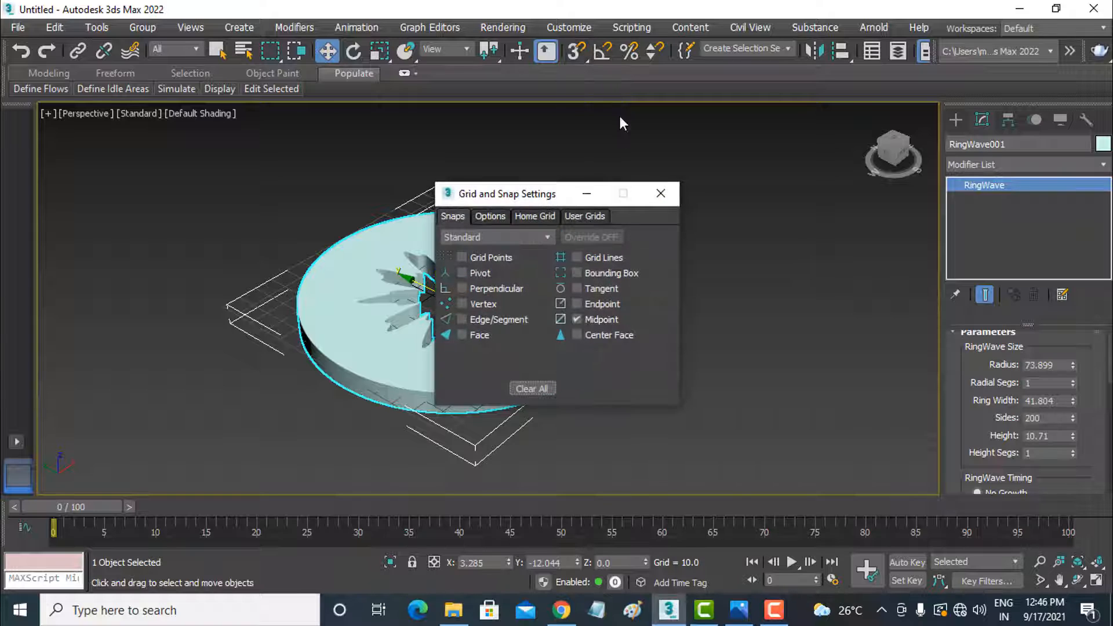
{"action": "left_click", "coordinate": [653, 192]}
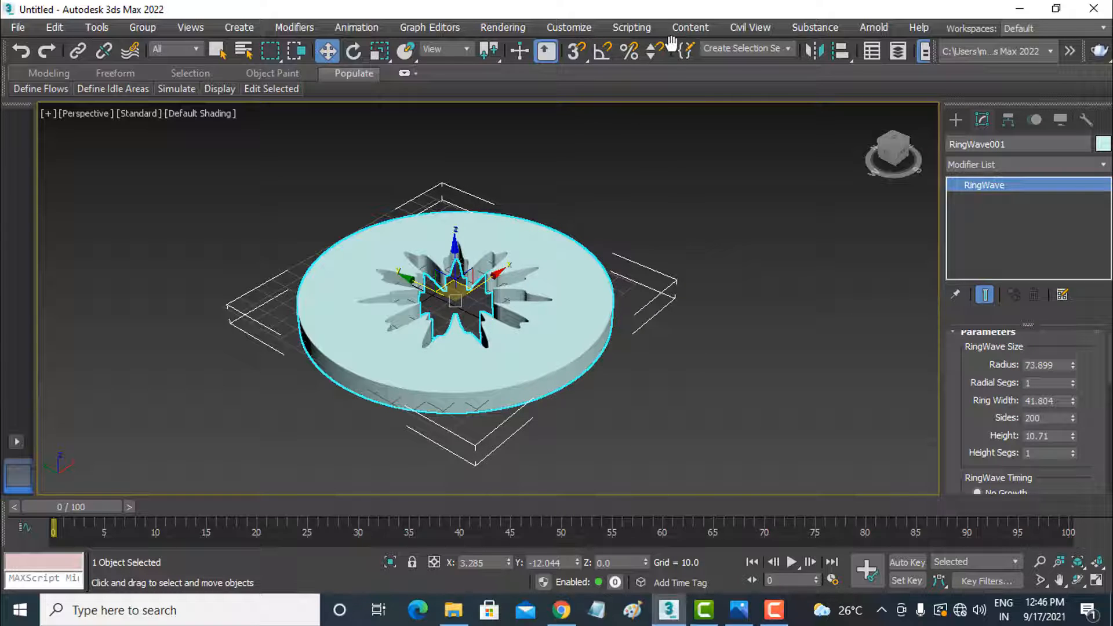
Open the Customize User Interface dialog and show its toolbar customization commands
{"action": "left_click_drag", "start_coordinate": [733, 57], "coordinate": [461, 52]}
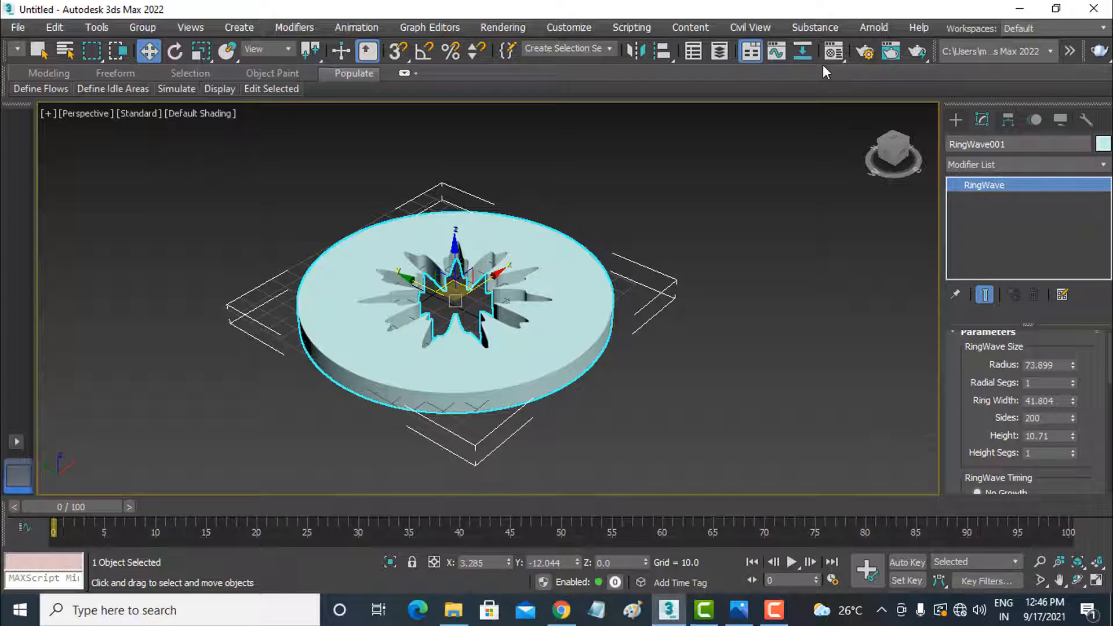
{"action": "right_click", "coordinate": [777, 53]}
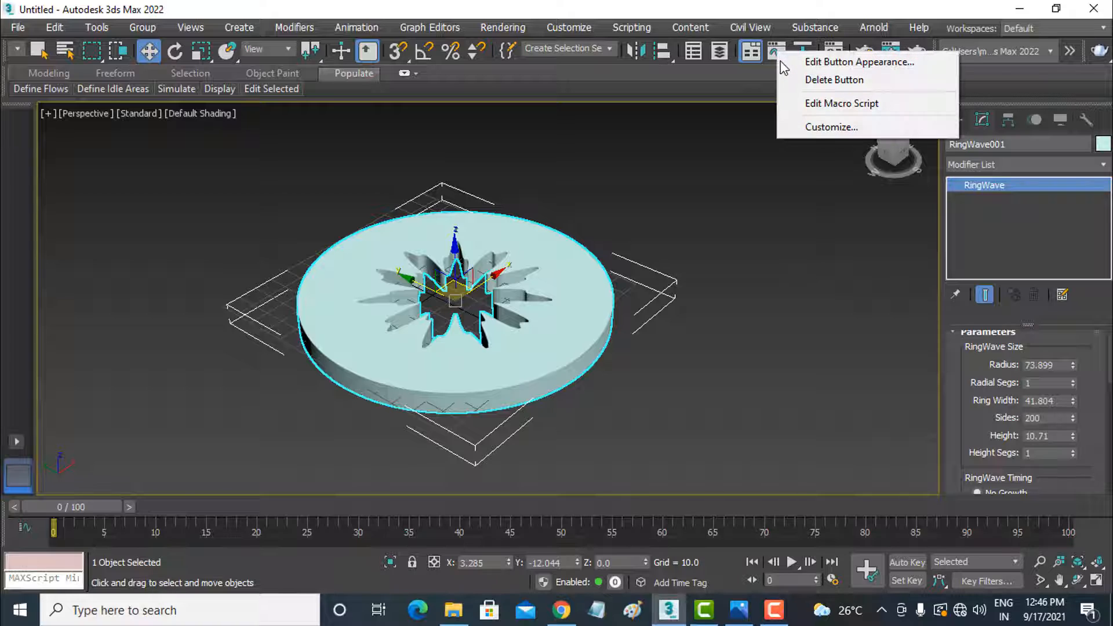
{"action": "left_click", "coordinate": [837, 121]}
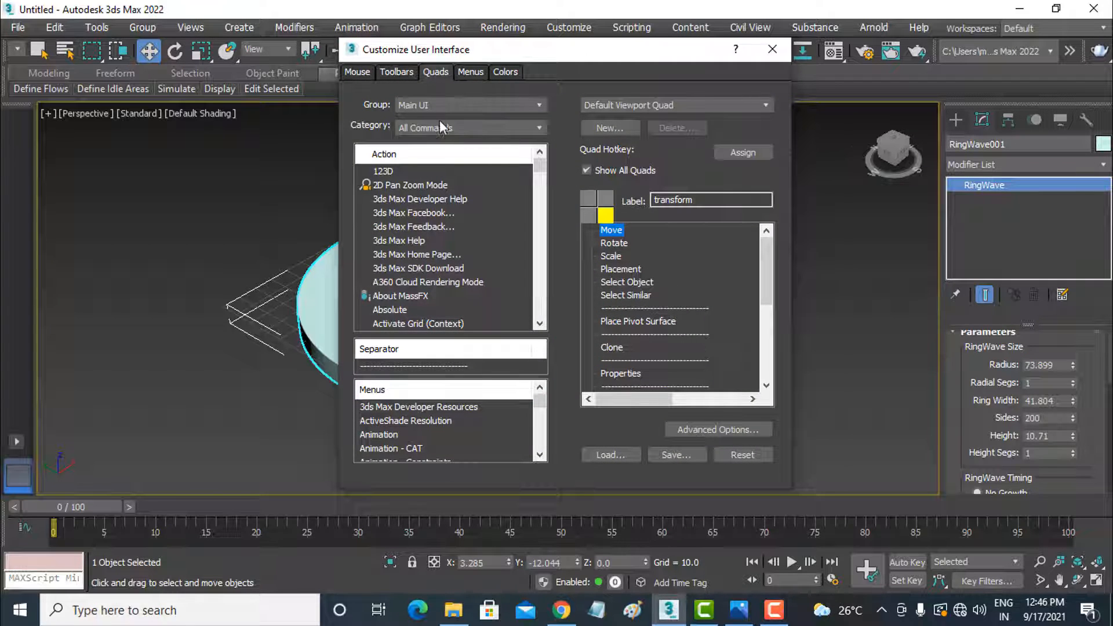
{"action": "left_click", "coordinate": [389, 74]}
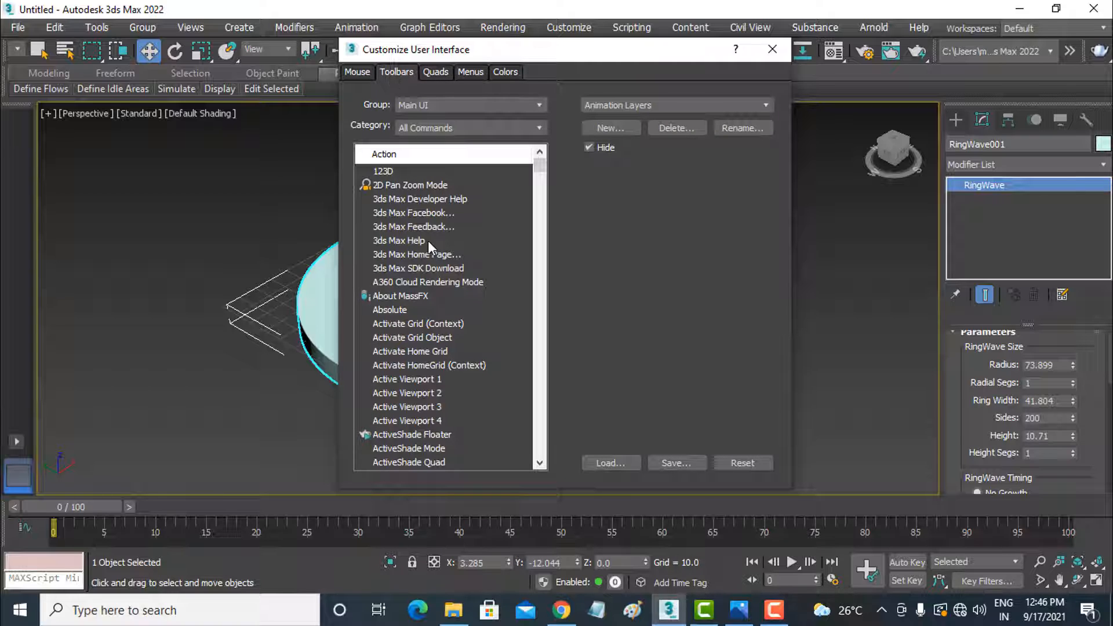
Find the Maximize Viewport Toggle action among the main UI commands and select it
{"action": "left_click", "coordinate": [415, 338]}
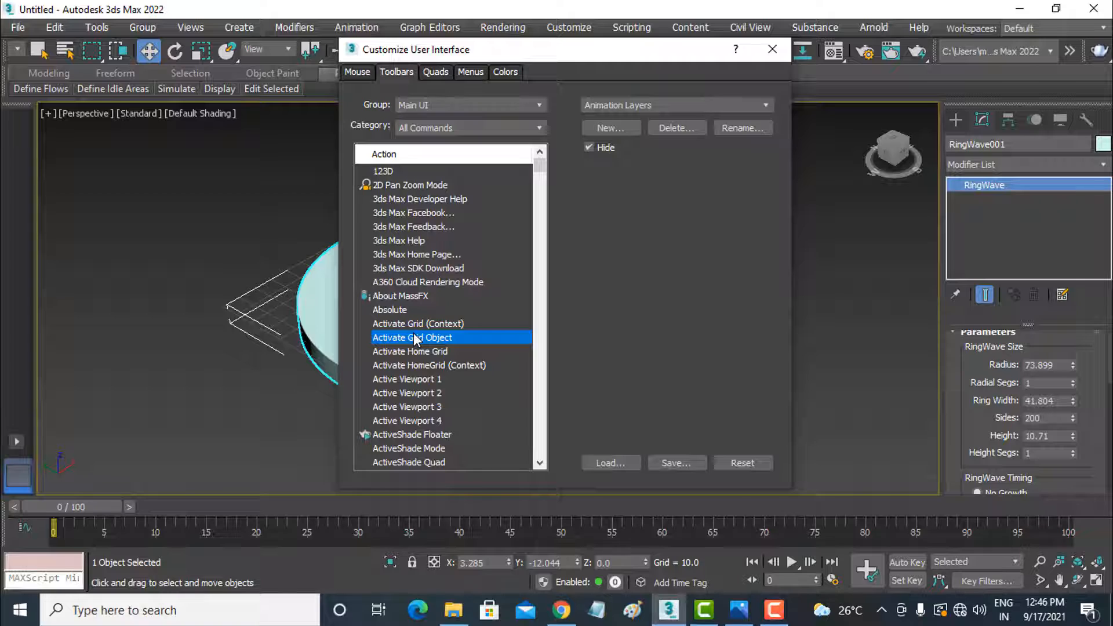
{"action": "key", "text": "m"}
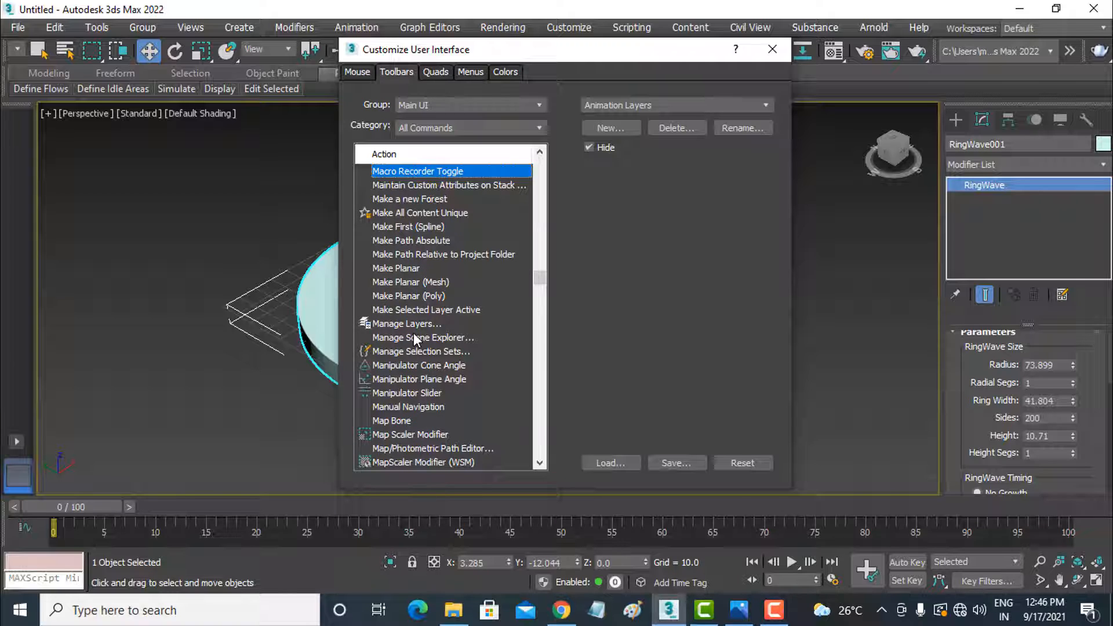
{"action": "scroll", "coordinate": [415, 338], "scroll_direction": "down", "scroll_amount": 3}
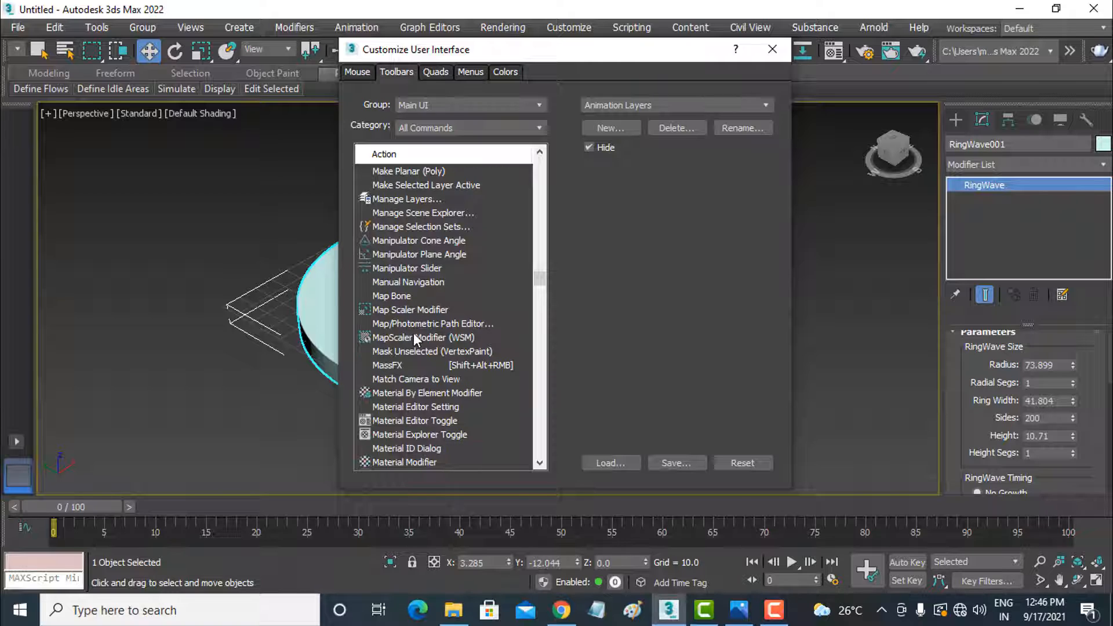
{"action": "scroll", "coordinate": [415, 338], "scroll_direction": "down", "scroll_amount": 1}
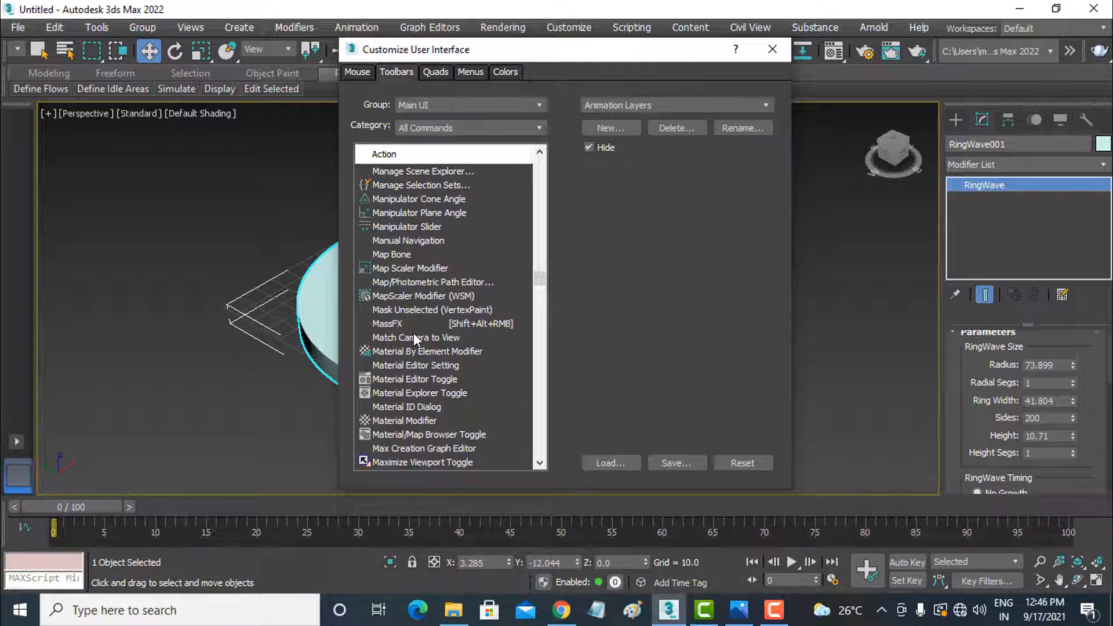
{"action": "scroll", "coordinate": [415, 338], "scroll_direction": "down", "scroll_amount": 1}
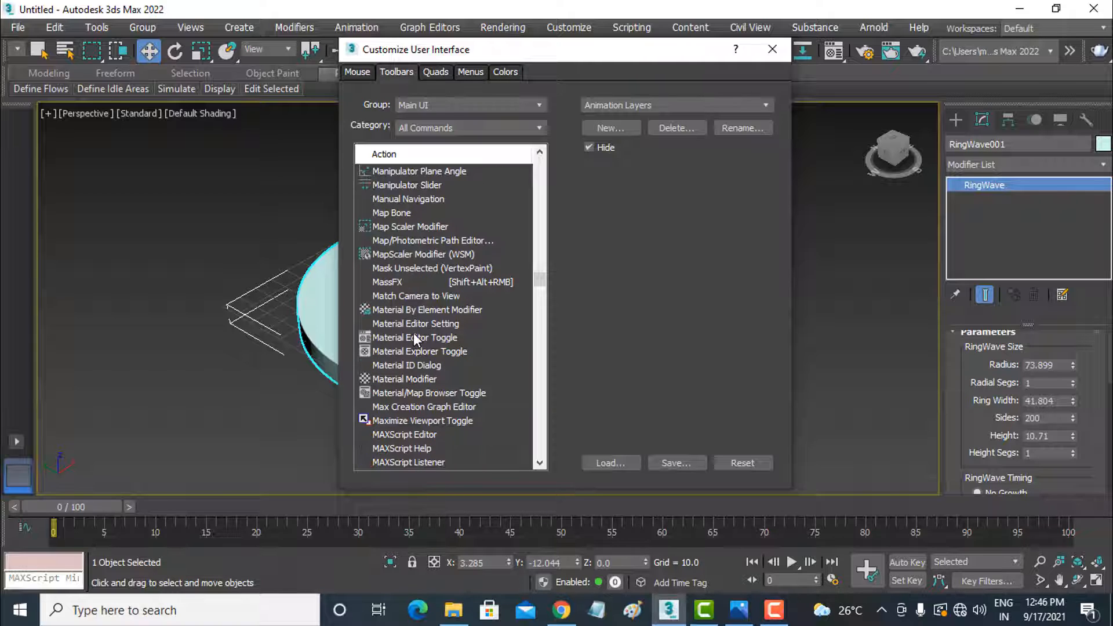
{"action": "left_click", "coordinate": [430, 422]}
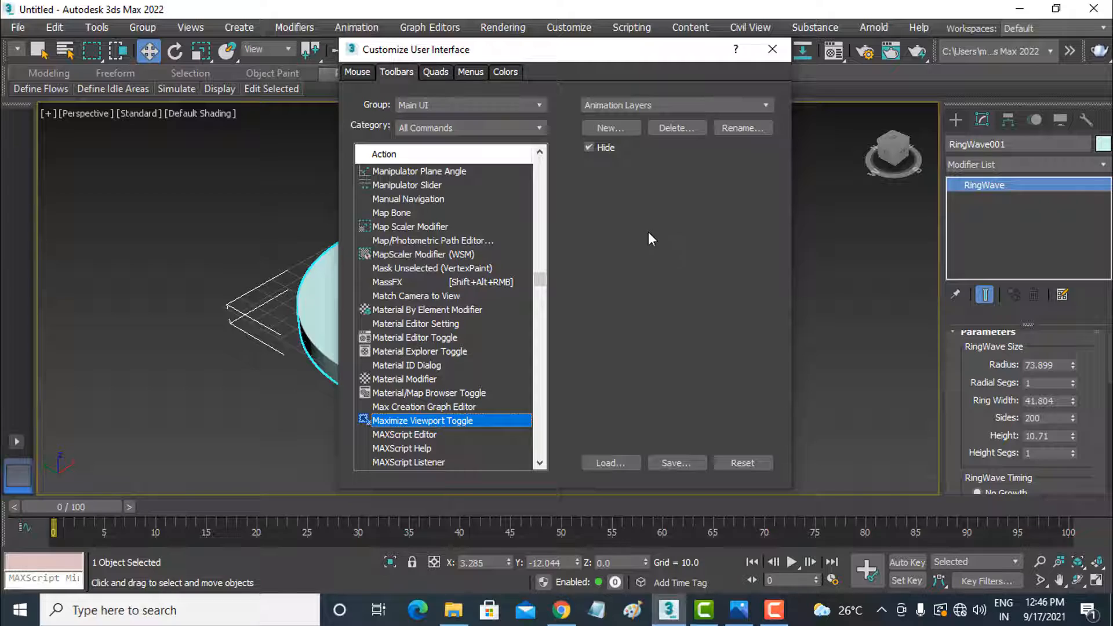
Check which toolbars are available for customization, and close the Customize User Interface dialog
{"action": "left_click", "coordinate": [758, 104]}
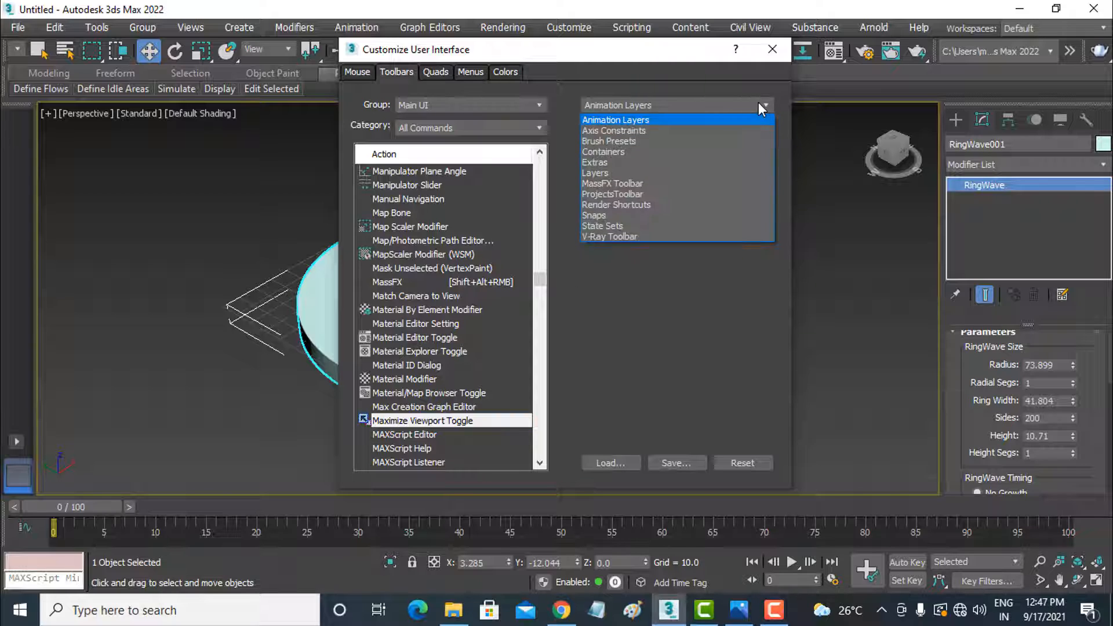
{"action": "left_click", "coordinate": [758, 104]}
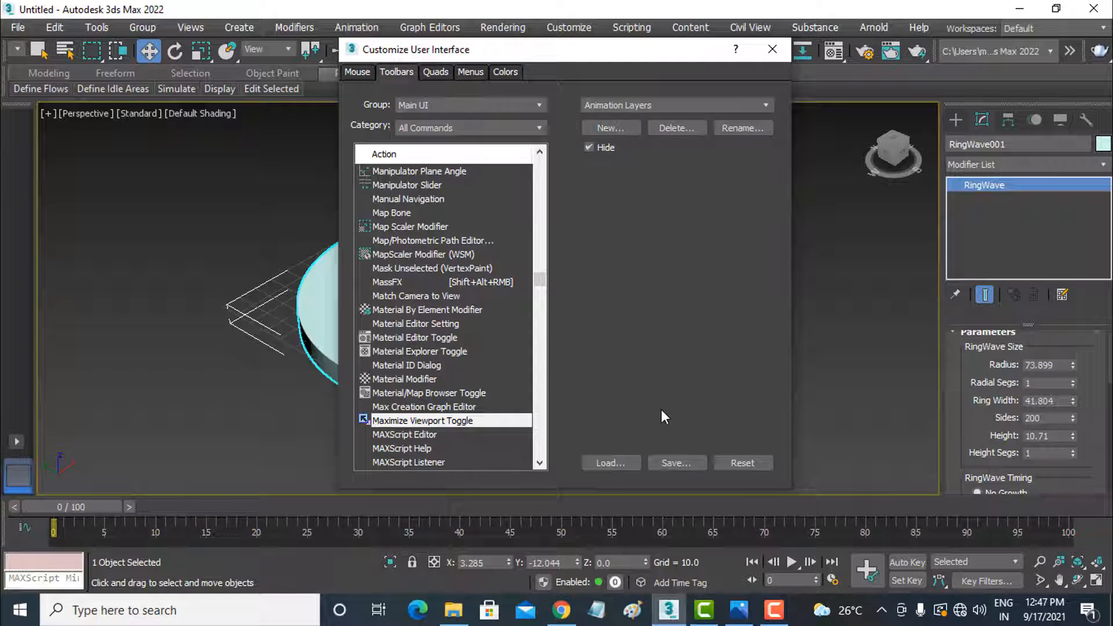
{"action": "left_click", "coordinate": [772, 49]}
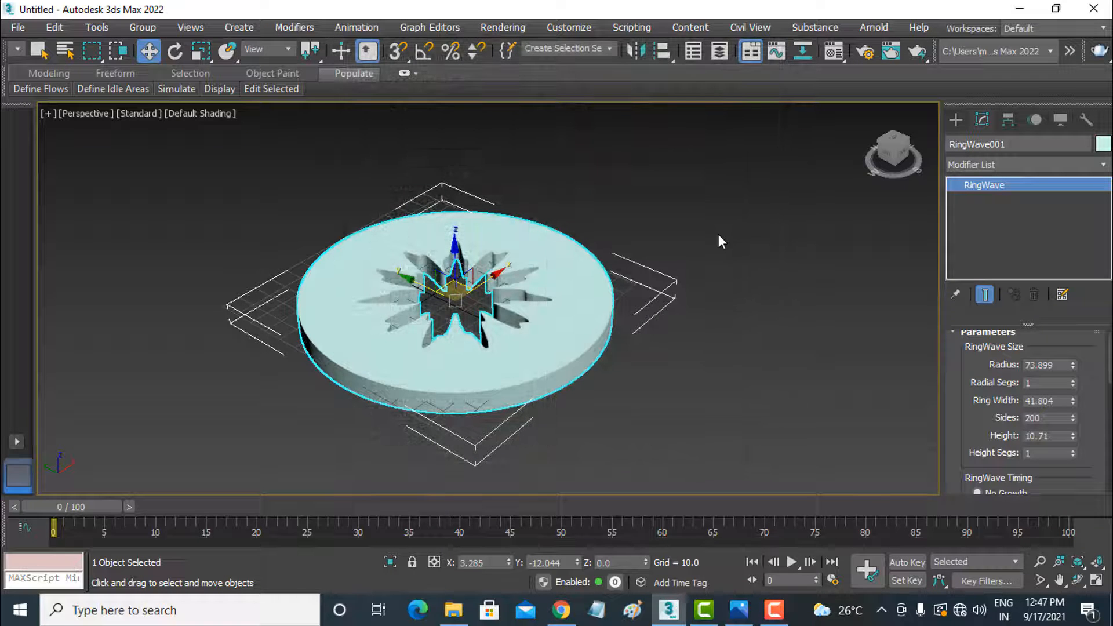
Set the RingWave's height to 9.639 and its outer edge breakup to 2.36% major width flux, 44 minor cycles and 12.16% minor width flux
{"action": "middle_click_drag", "start_coordinate": [650, 335], "coordinate": [650, 387], "text": "alt"}
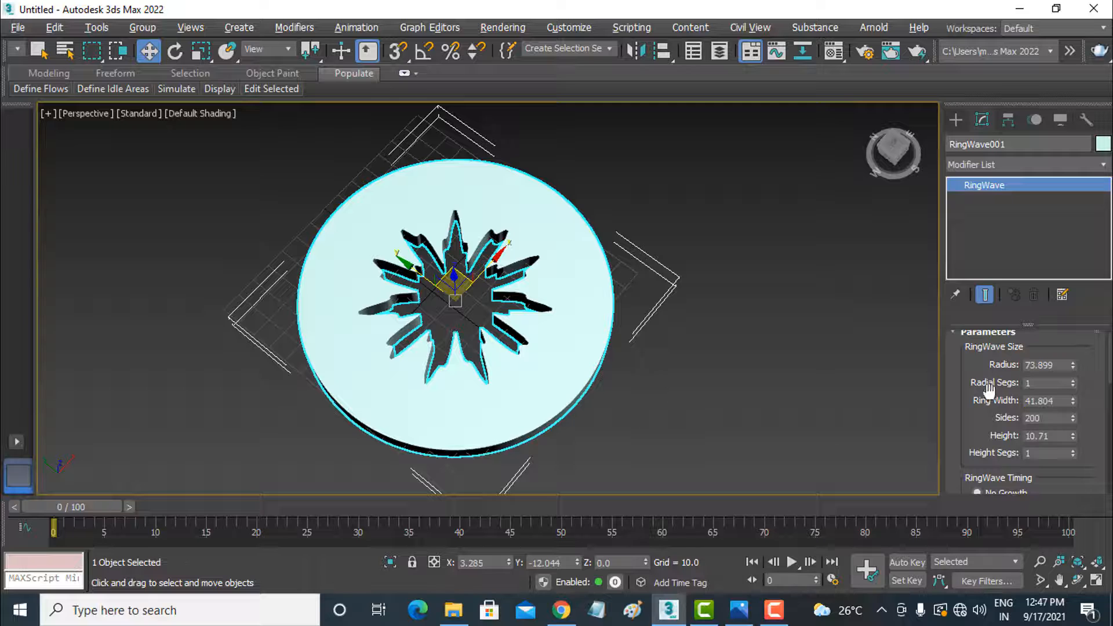
{"action": "scroll", "coordinate": [1089, 400], "scroll_direction": "down", "scroll_amount": 3}
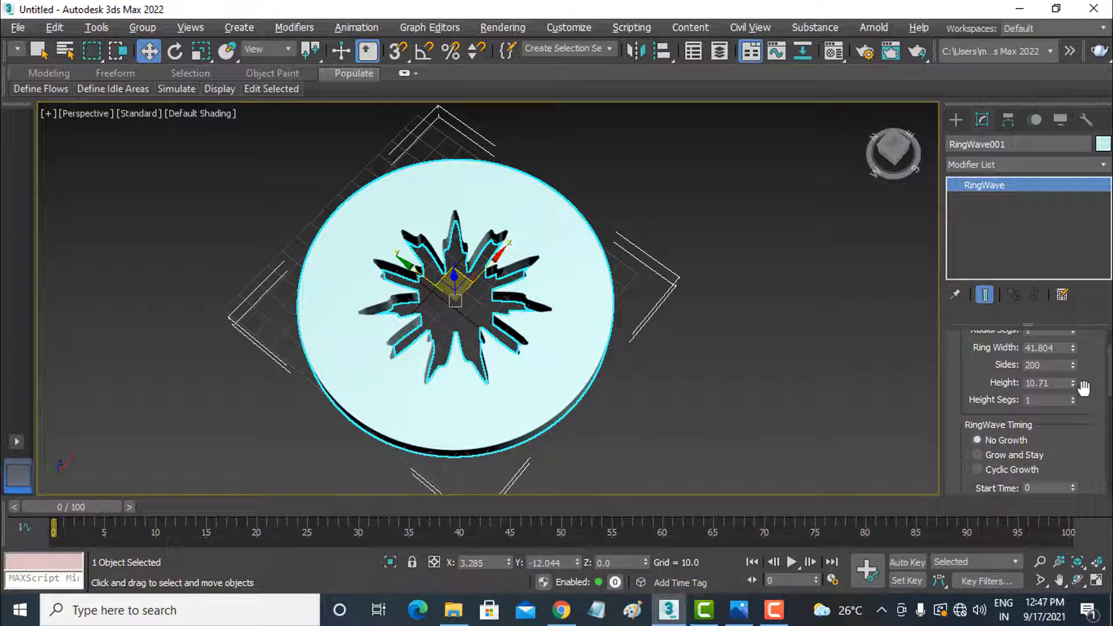
{"action": "left_click_drag", "start_coordinate": [1073, 383], "coordinate": [1072, 394]}
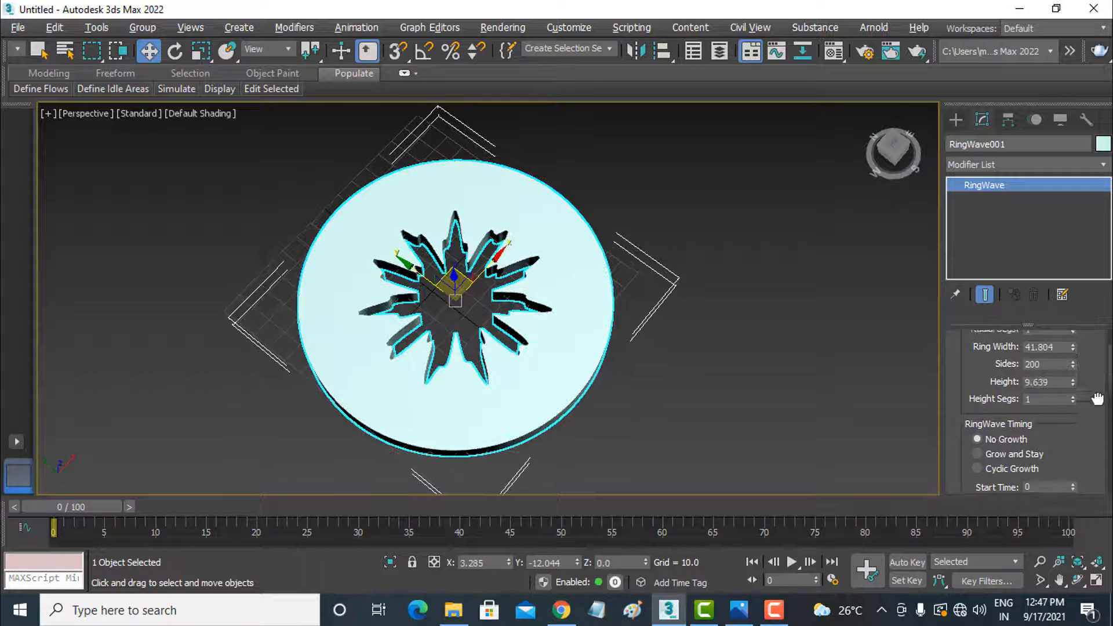
{"action": "scroll", "coordinate": [1092, 377], "scroll_direction": "down", "scroll_amount": 6}
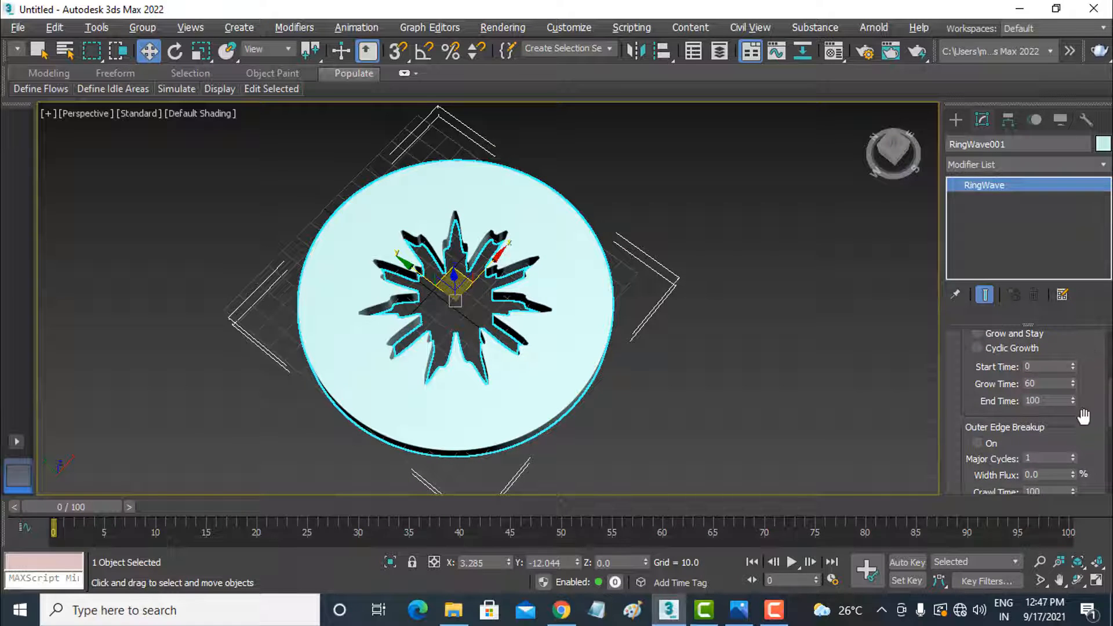
{"action": "left_click_drag", "start_coordinate": [1084, 418], "coordinate": [65, 580]}
{"action": "scroll", "coordinate": [1073, 405], "scroll_direction": "down", "scroll_amount": 2}
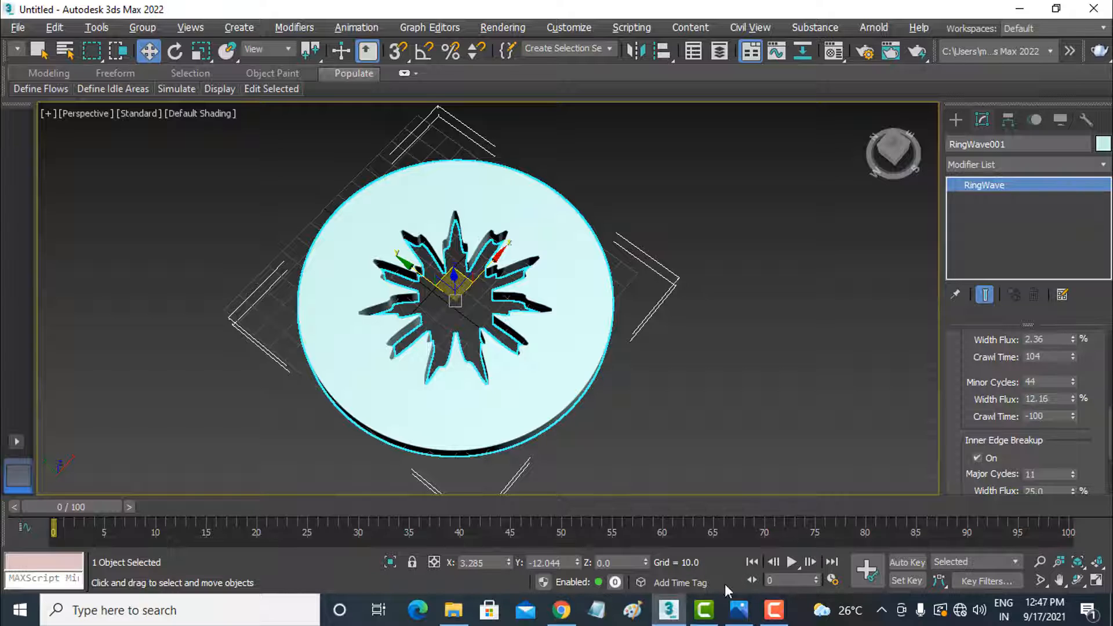
Set the RingWave's inner edge breakup to 95 major cycles with 0% width flux and 21 minor cycles
{"action": "mouse_move", "coordinate": [1082, 354]}
{"action": "left_mouse_down"}
{"action": "mouse_move", "coordinate": [1082, 342]}
{"action": "mouse_move", "coordinate": [1072, 354]}
{"action": "mouse_move", "coordinate": [1072, 237]}
{"action": "mouse_move", "coordinate": [1081, 357]}
{"action": "left_mouse_up"}
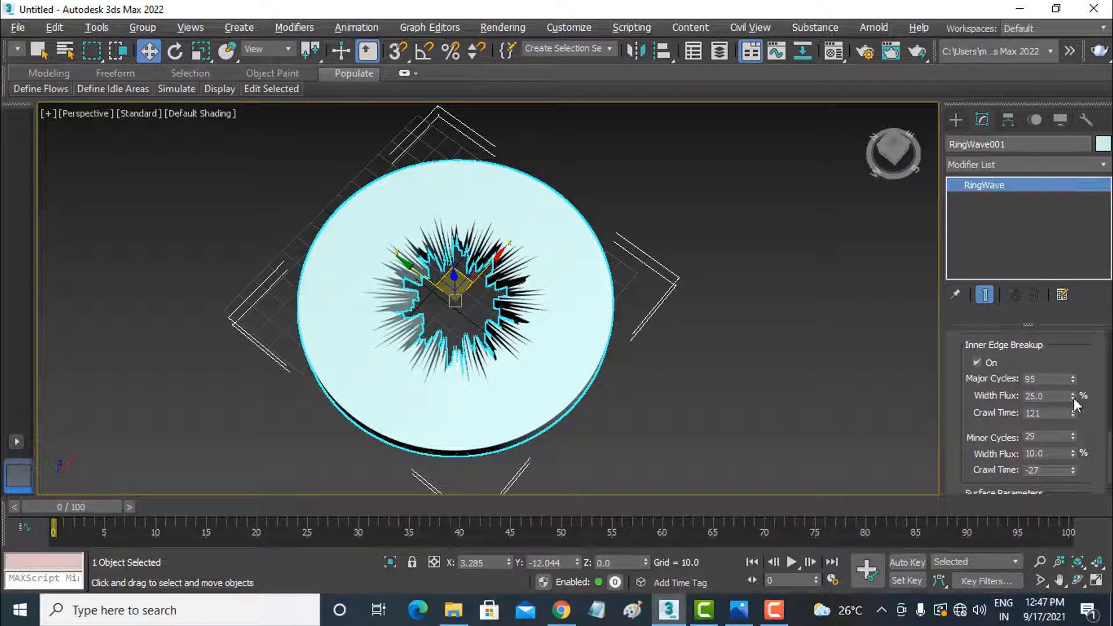
{"action": "left_click_drag", "start_coordinate": [1072, 395], "coordinate": [1097, 565]}
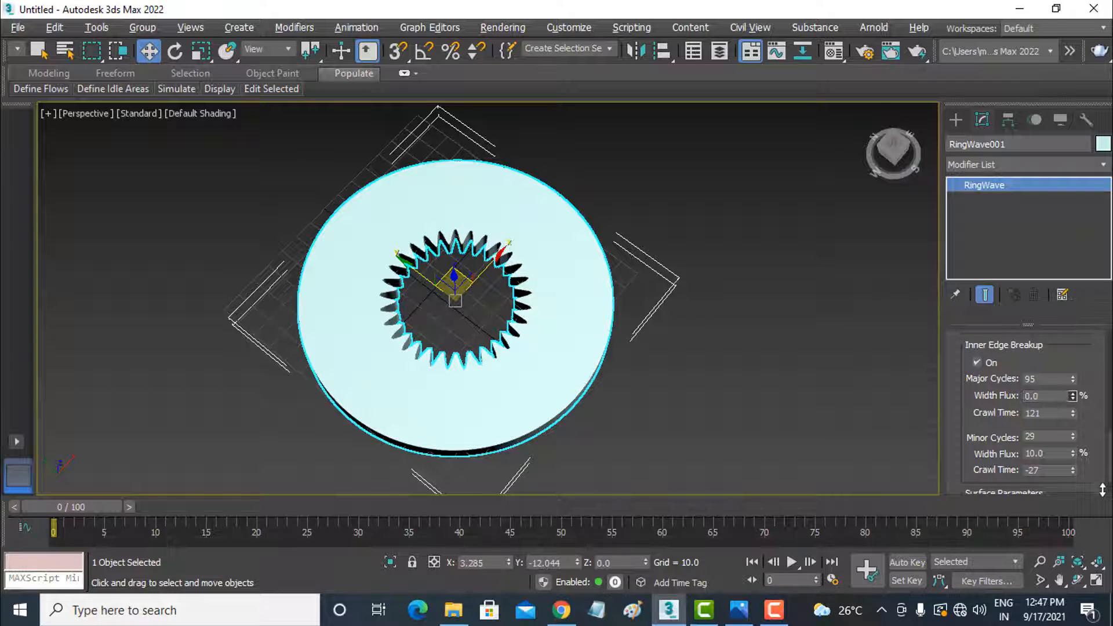
{"action": "mouse_move", "coordinate": [1071, 442]}
{"action": "left_mouse_down"}
{"action": "mouse_move", "coordinate": [1068, 400]}
{"action": "mouse_move", "coordinate": [1066, 464]}
{"action": "mouse_move", "coordinate": [1066, 442]}
{"action": "left_mouse_up"}
{"action": "scroll", "coordinate": [1080, 446], "scroll_direction": "down", "scroll_amount": 2}
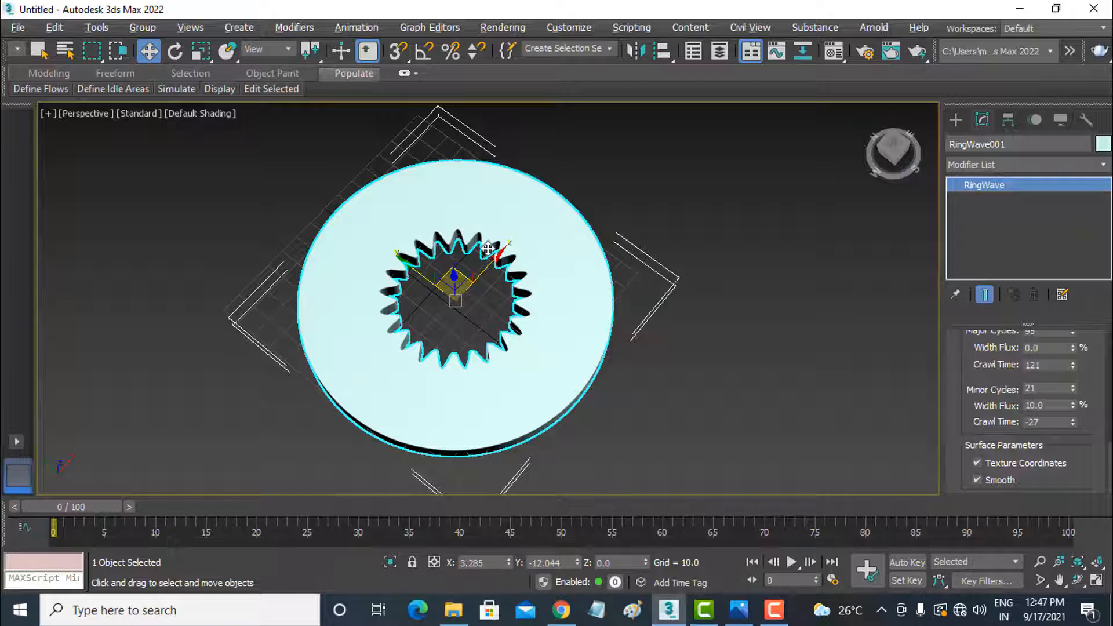
Delete the RingWave and draw a free hose on the Perspective grid, about 48 in diameter and 100 high
{"action": "key", "text": "Delete"}
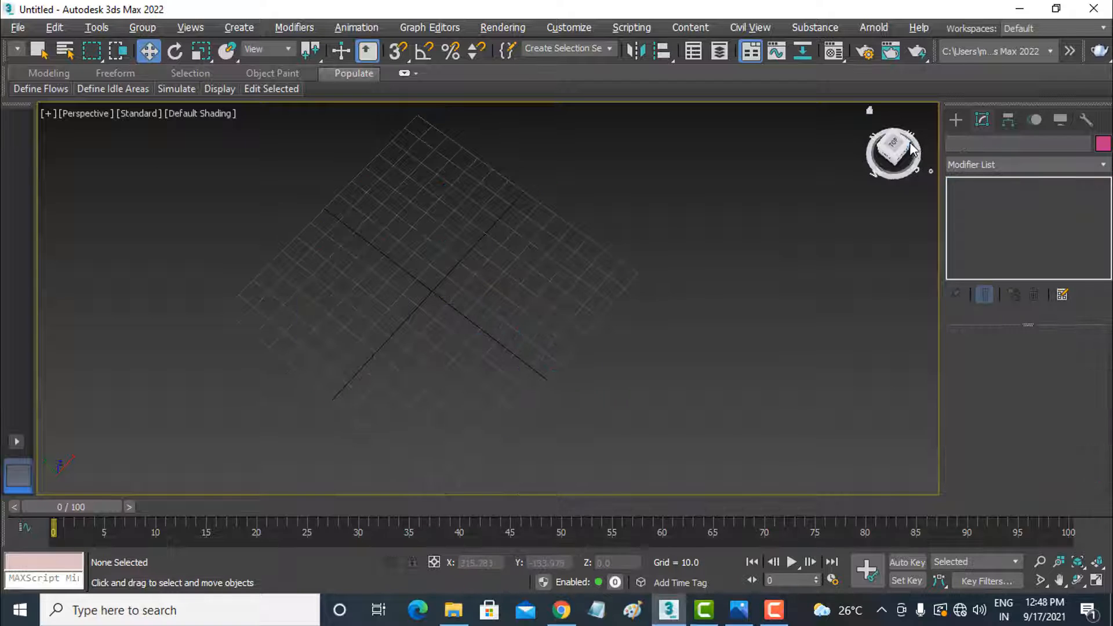
{"action": "left_click", "coordinate": [951, 124]}
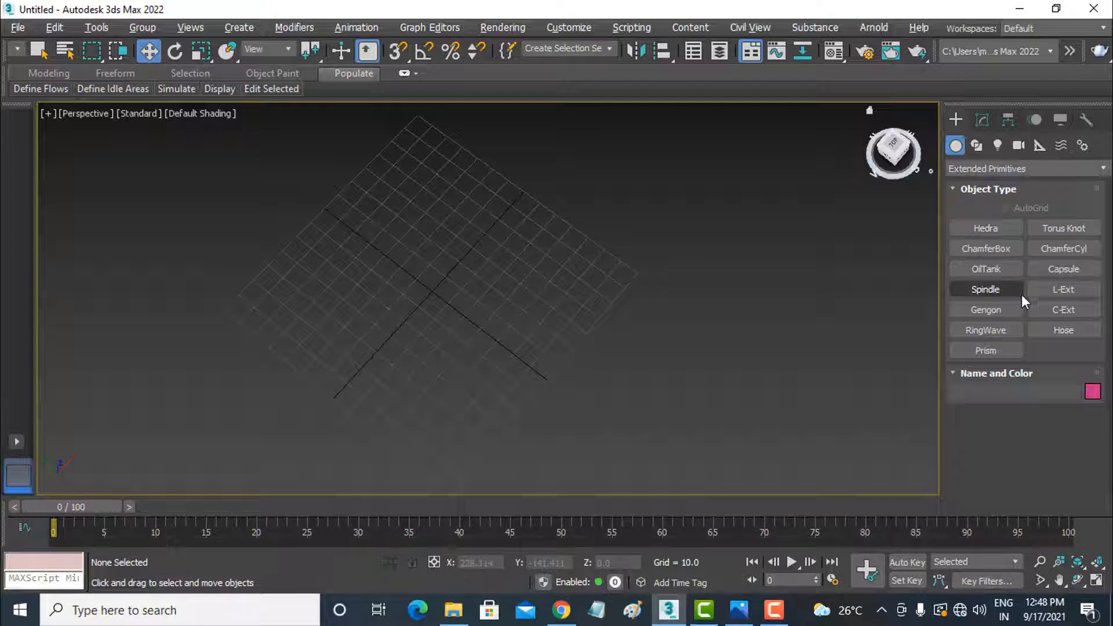
{"action": "left_click", "coordinate": [1056, 329]}
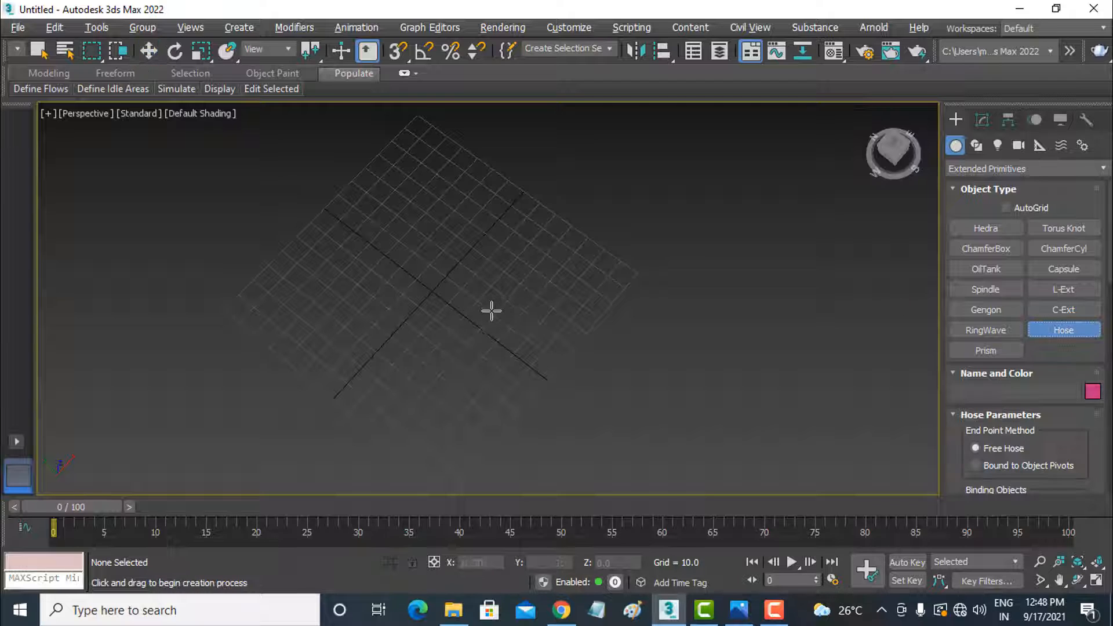
{"action": "left_click_drag", "start_coordinate": [489, 310], "coordinate": [524, 257]}
{"action": "left_click_drag", "start_coordinate": [535, 119], "coordinate": [536, 69]}
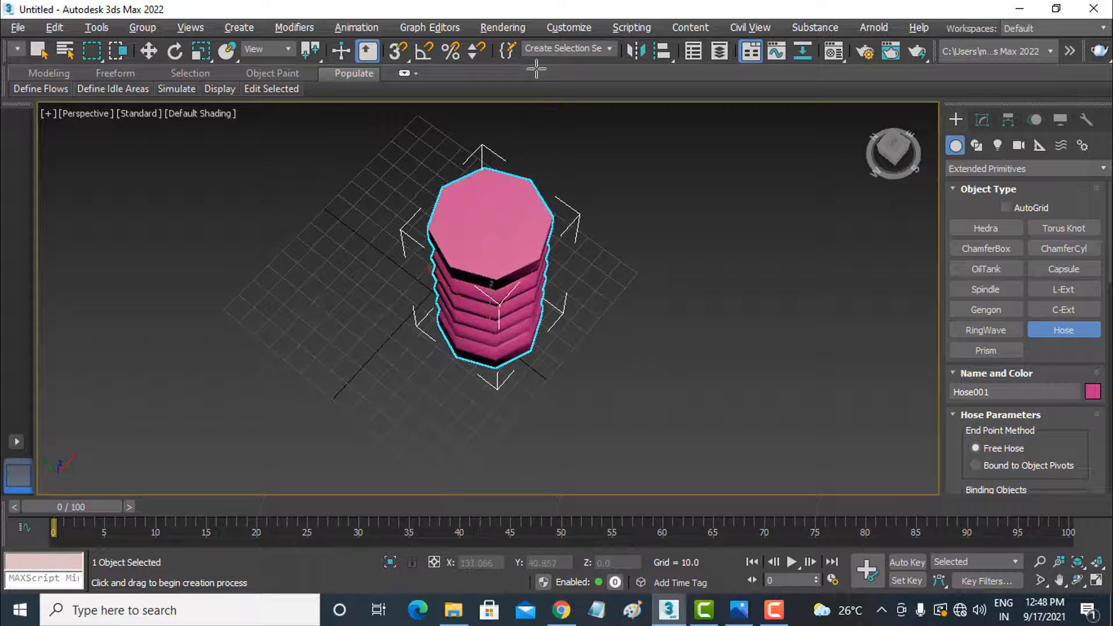
{"action": "left_click", "coordinate": [148, 51]}
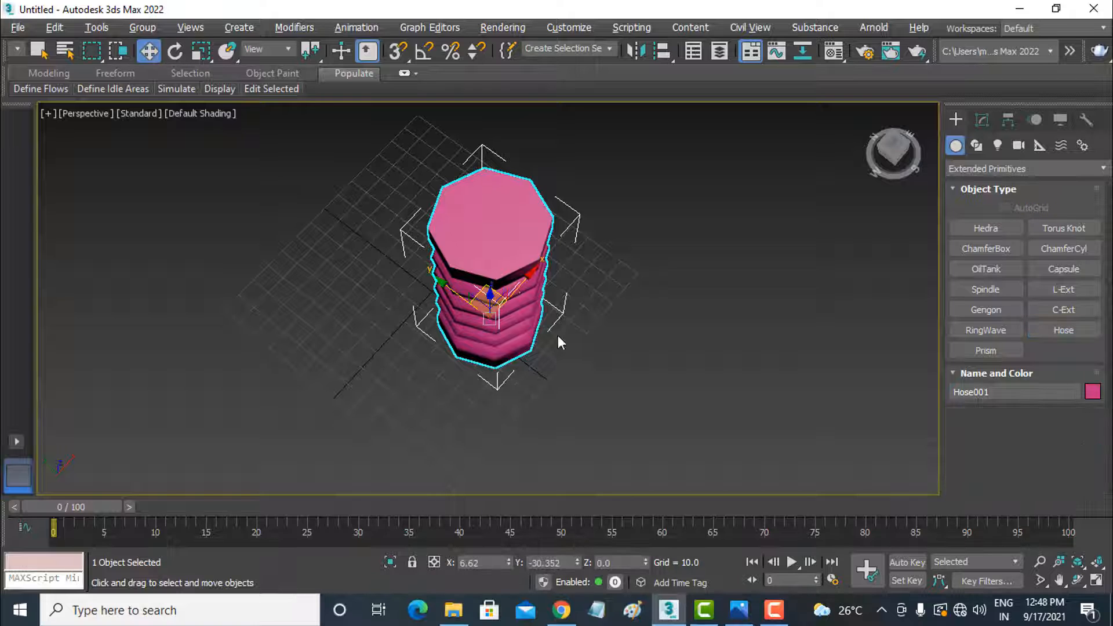
Set the hose's height to 101.035 and its flex section to start at 23%, end at 89%, with 11 cycles and -3% diameter
{"action": "middle_click_drag", "start_coordinate": [558, 335], "coordinate": [553, 275], "text": "alt"}
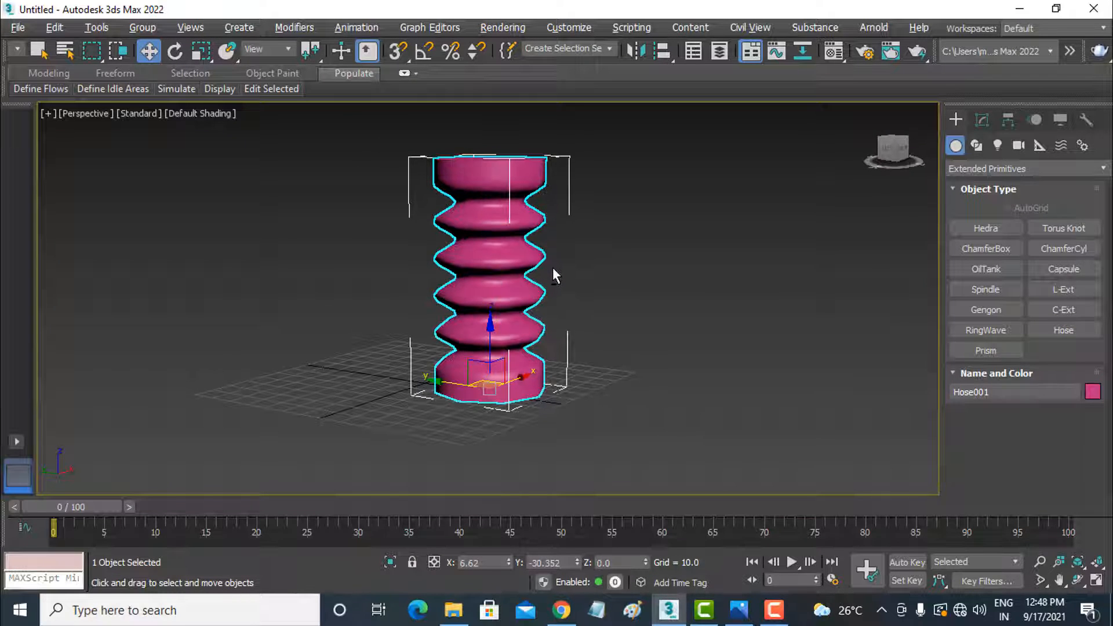
{"action": "left_click", "coordinate": [982, 119]}
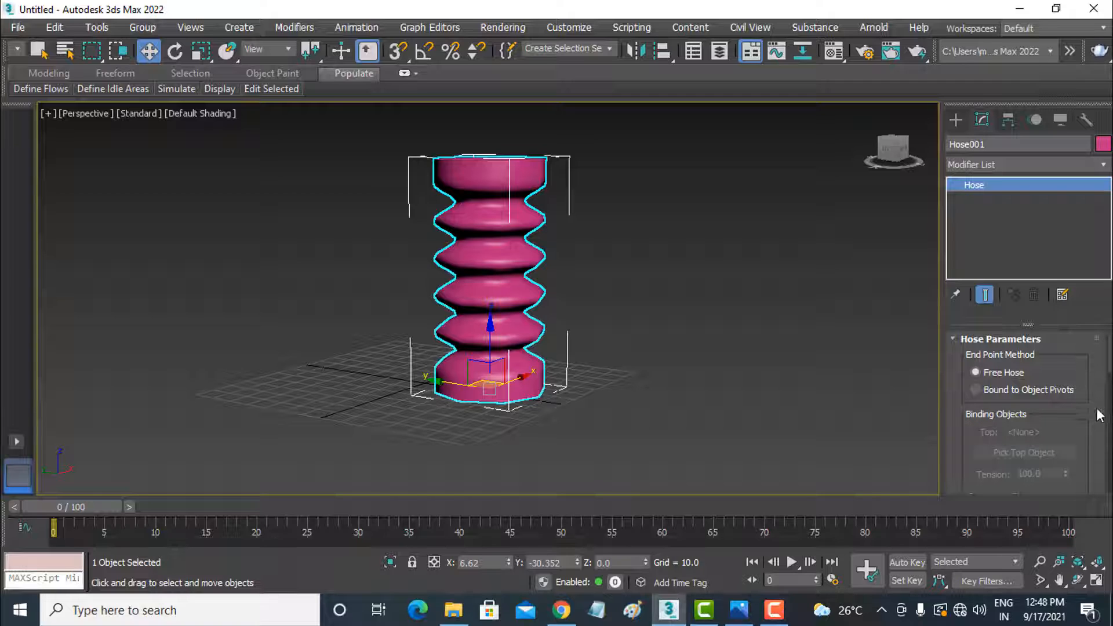
{"action": "left_click_drag", "start_coordinate": [1089, 427], "coordinate": [1081, 231]}
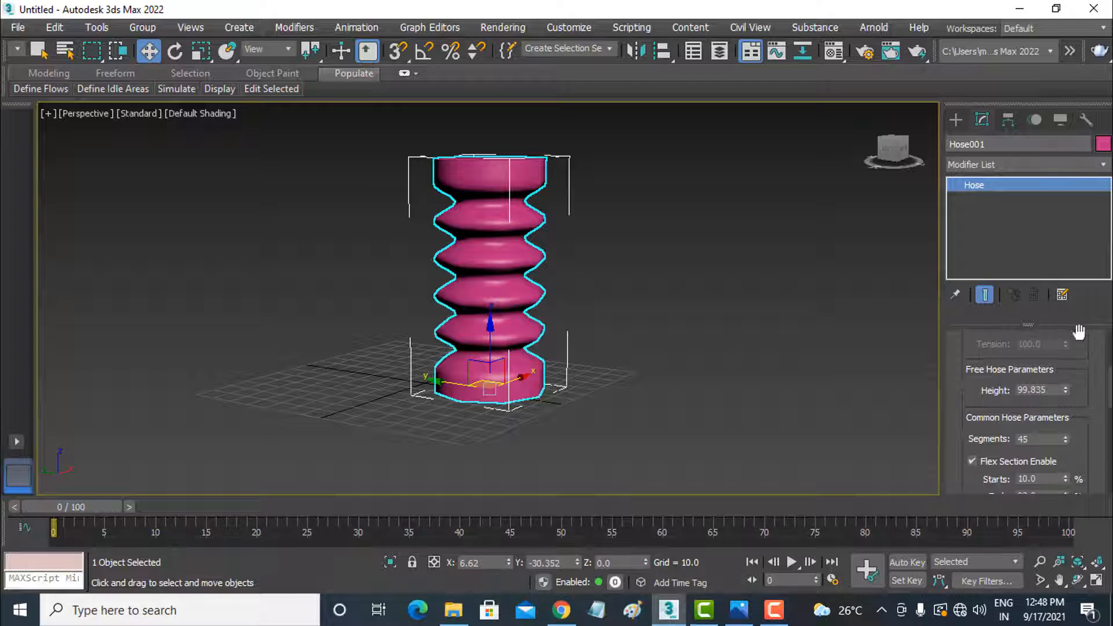
{"action": "left_click_drag", "start_coordinate": [1066, 389], "coordinate": [1075, 365]}
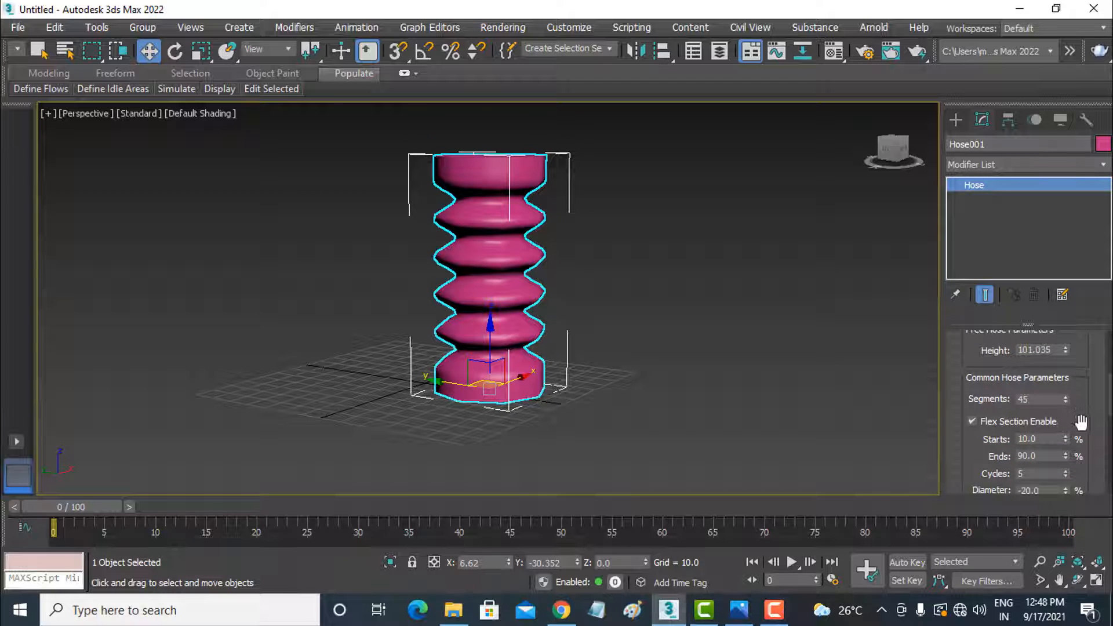
{"action": "left_click_drag", "start_coordinate": [1075, 420], "coordinate": [1067, 353]}
{"action": "left_click_drag", "start_coordinate": [1066, 295], "coordinate": [1076, 388]}
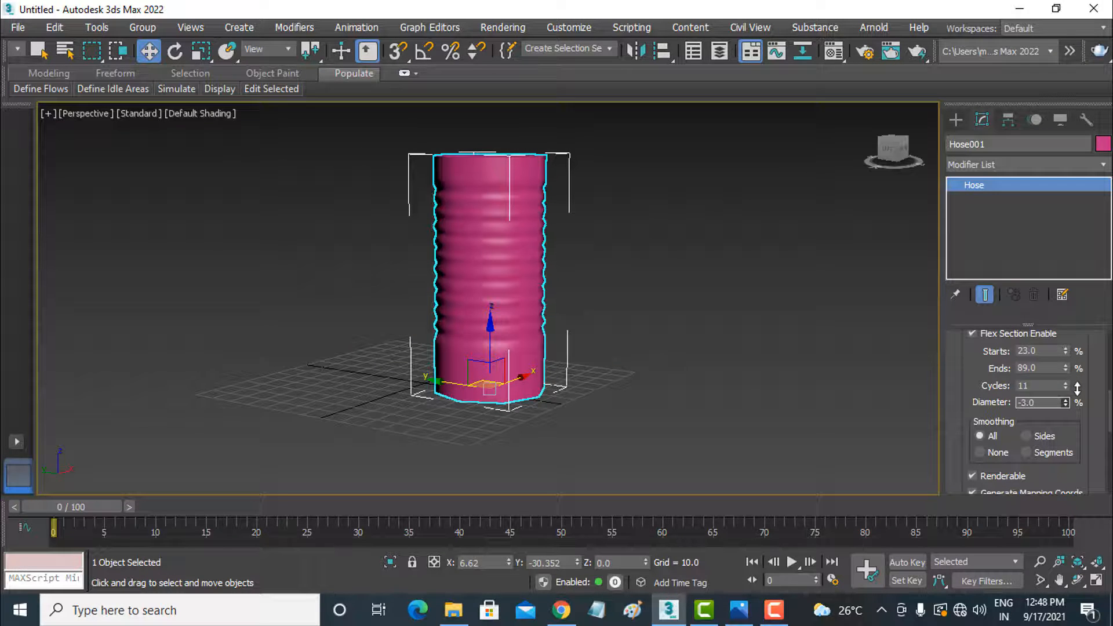
Set the round hose's diameter to 59.982 and switch the hose shape to rectangular
{"action": "left_click_drag", "start_coordinate": [1100, 435], "coordinate": [1086, 265]}
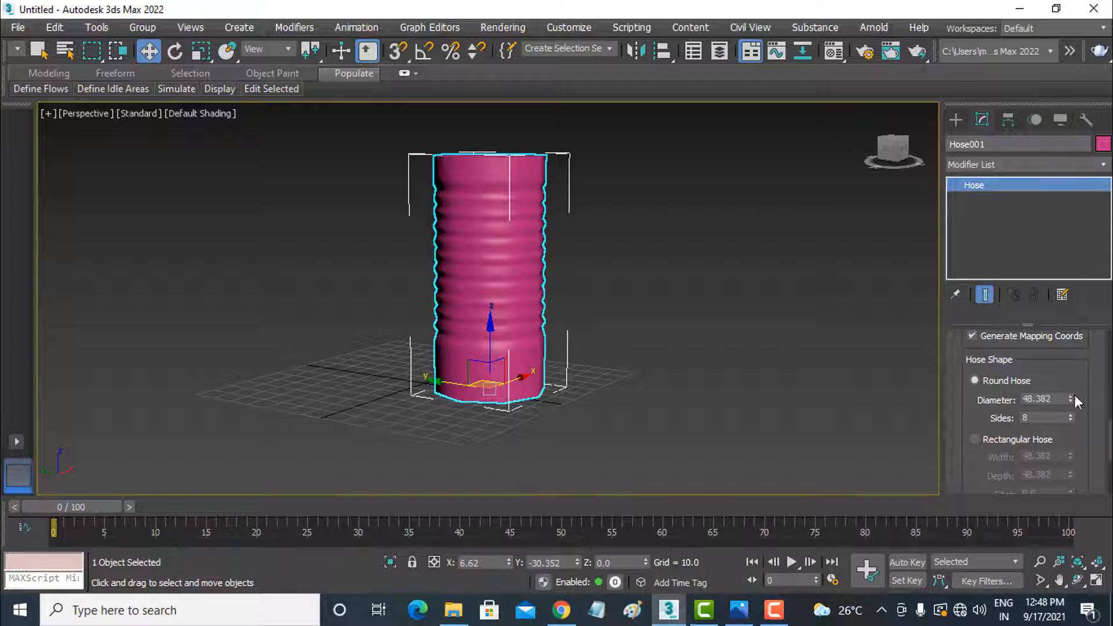
{"action": "left_click_drag", "start_coordinate": [1070, 399], "coordinate": [24, 307]}
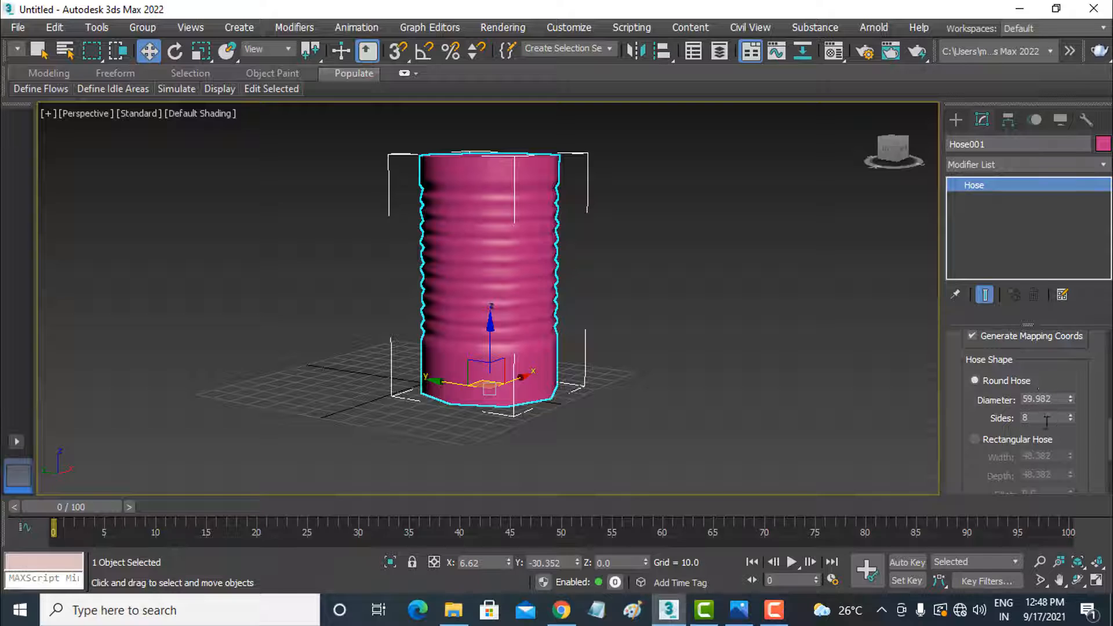
{"action": "scroll", "coordinate": [1046, 418], "scroll_direction": "down", "scroll_amount": 2}
{"action": "left_click", "coordinate": [1016, 400]}
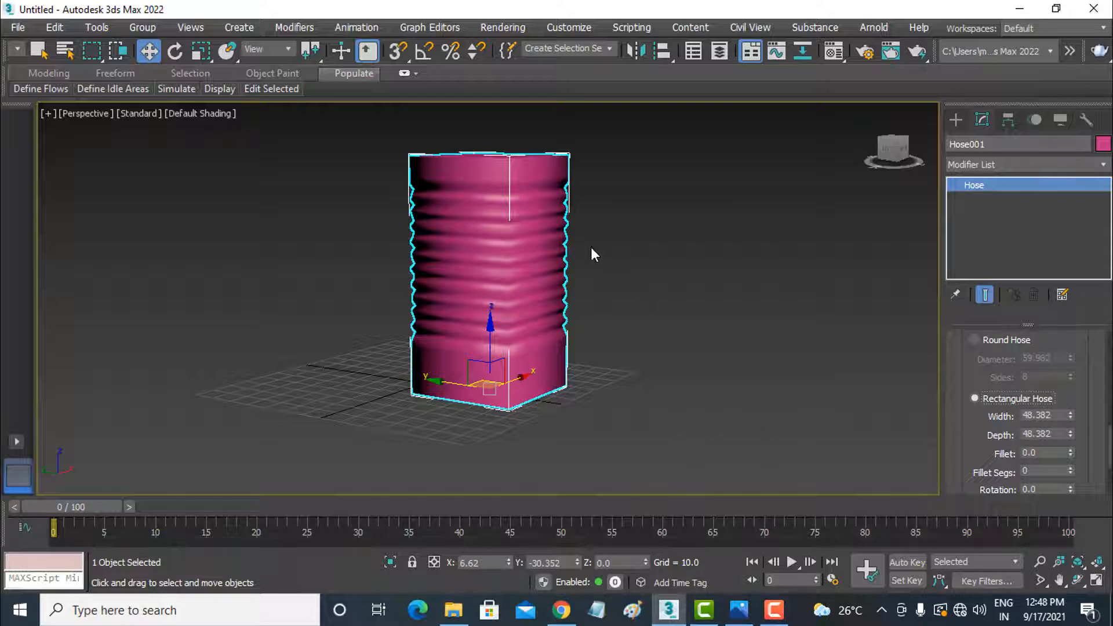
{"action": "mouse_move", "coordinate": [586, 281]}
{"action": "middle_mouse_down", "text": "alt"}
{"action": "mouse_move", "coordinate": [569, 365]}
{"action": "mouse_move", "coordinate": [582, 293]}
{"action": "middle_mouse_up", "text": "alt"}
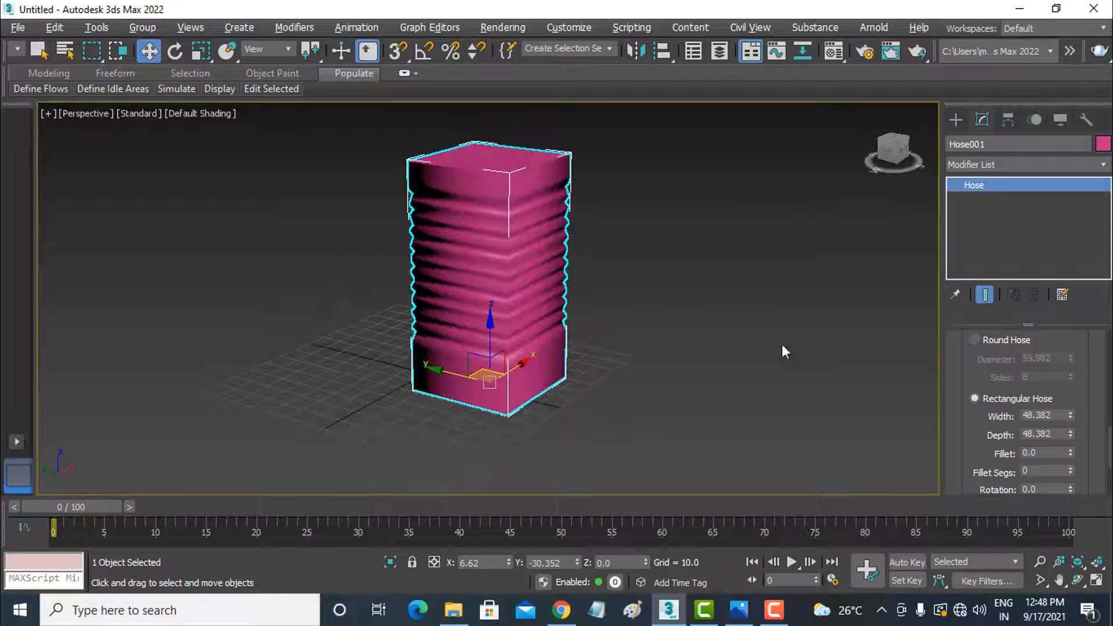
Switch the hose shape to D-section and set its width to 47.982 and depth to 50.382
{"action": "scroll", "coordinate": [1093, 426], "scroll_direction": "down", "scroll_amount": 3}
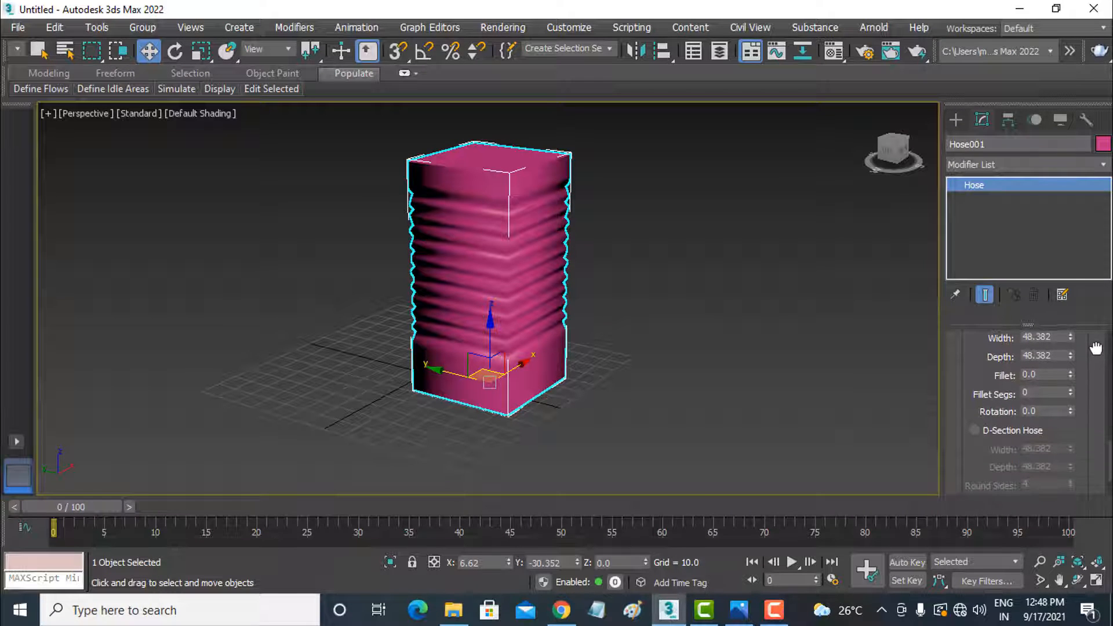
{"action": "left_click", "coordinate": [1001, 429]}
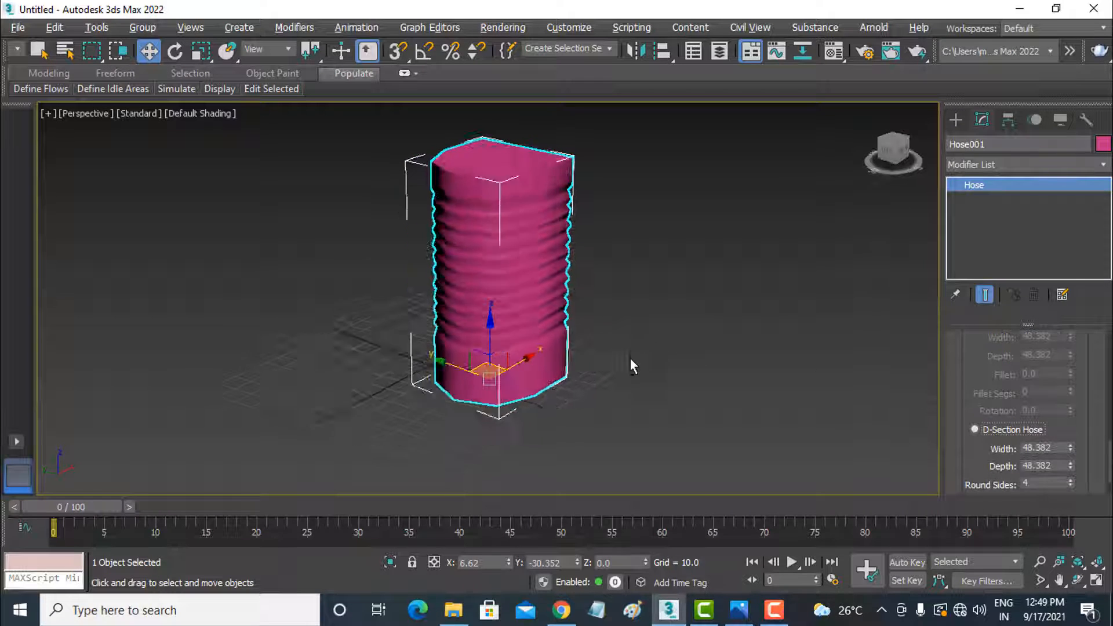
{"action": "middle_click_drag", "start_coordinate": [631, 358], "coordinate": [753, 359], "text": "alt"}
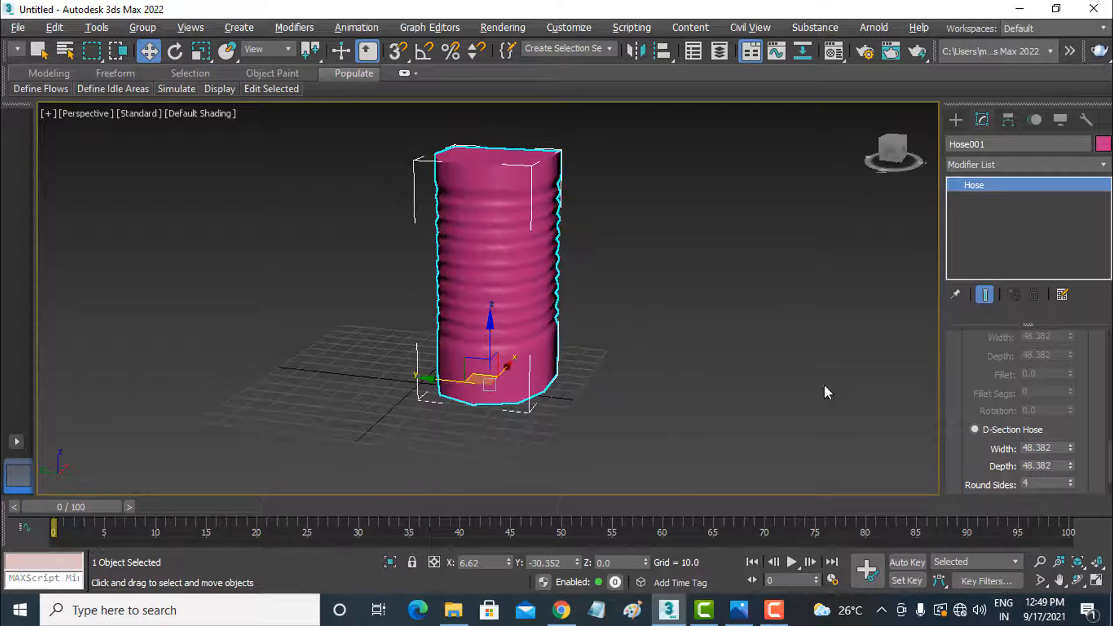
{"action": "left_click_drag", "start_coordinate": [1082, 426], "coordinate": [1079, 391]}
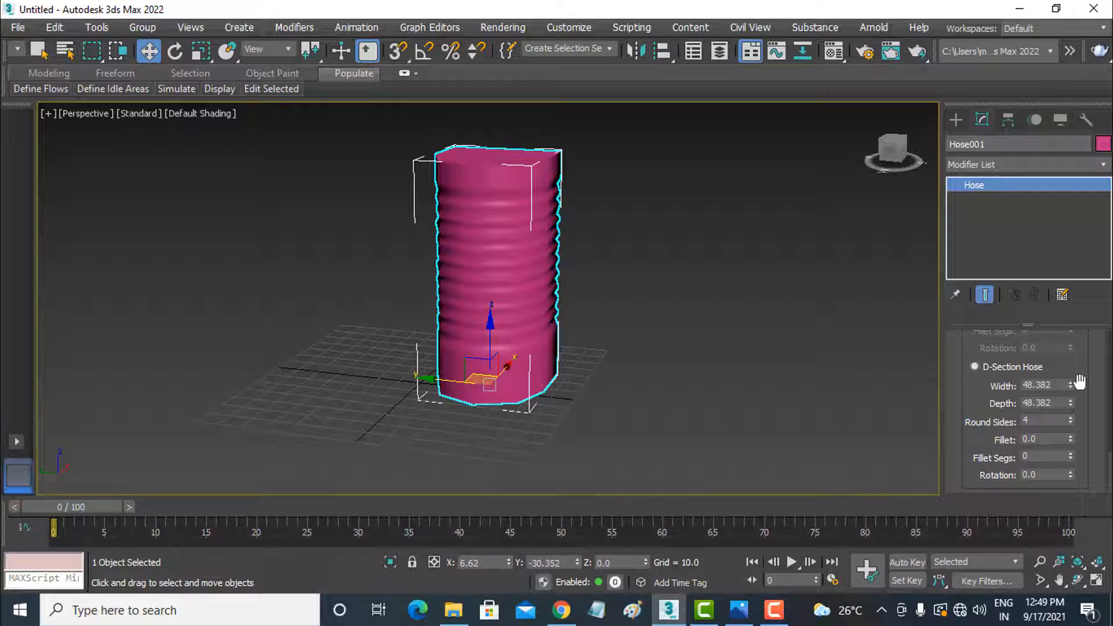
{"action": "left_click_drag", "start_coordinate": [1069, 384], "coordinate": [1097, 440]}
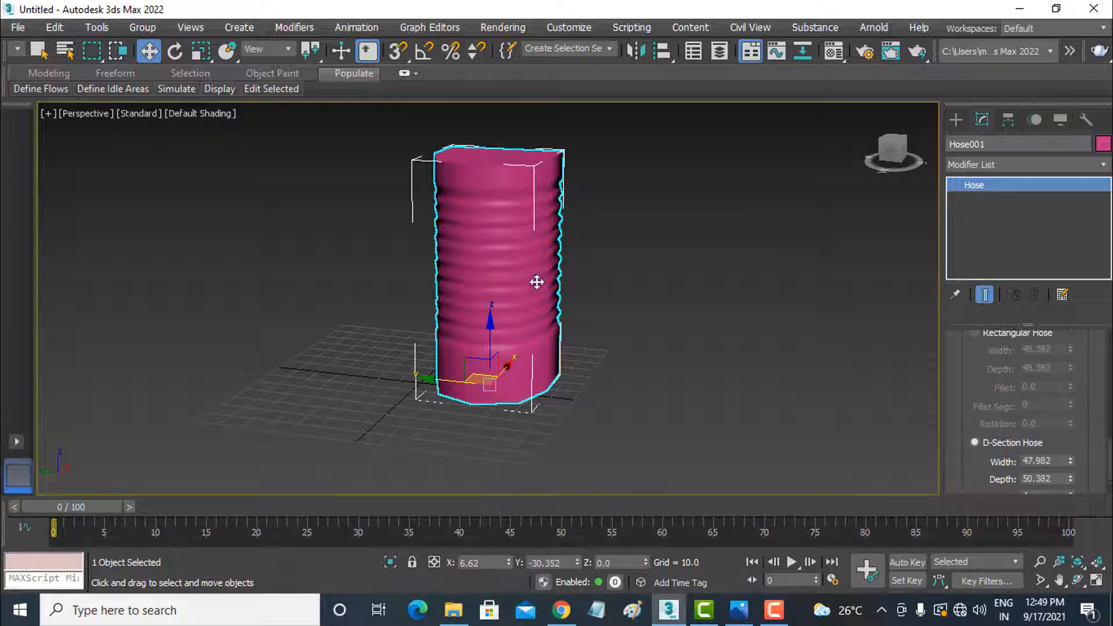
Delete the hose and draw a Base/Apex prism in the Perspective view, with sides about 138, 178 and 213 and height about 98
{"action": "key", "text": "Delete"}
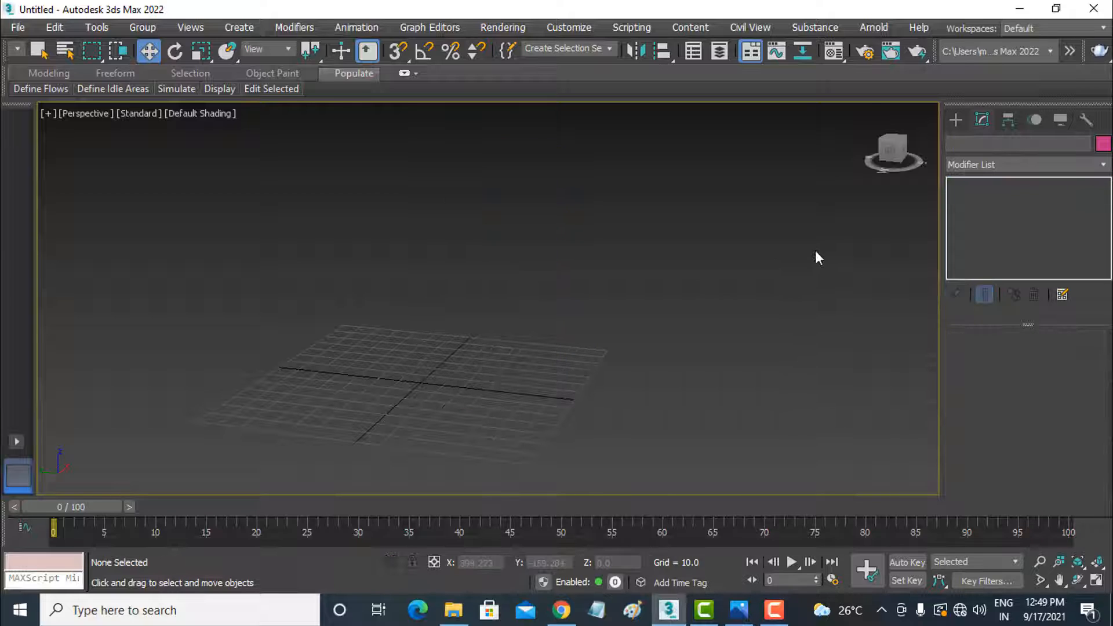
{"action": "left_click", "coordinate": [958, 116]}
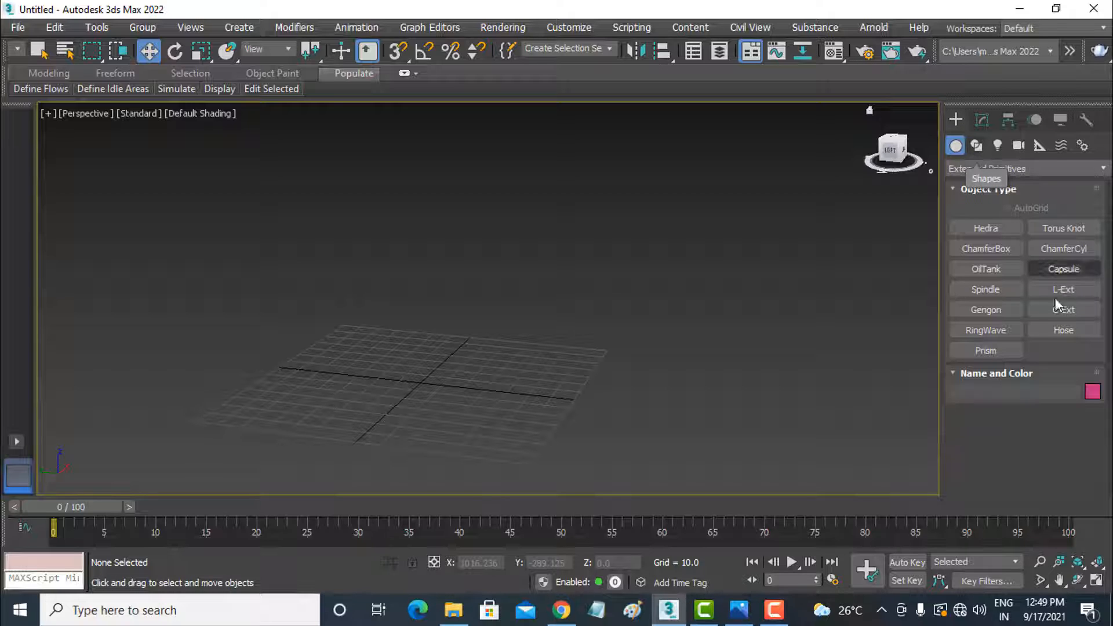
{"action": "left_click", "coordinate": [985, 350]}
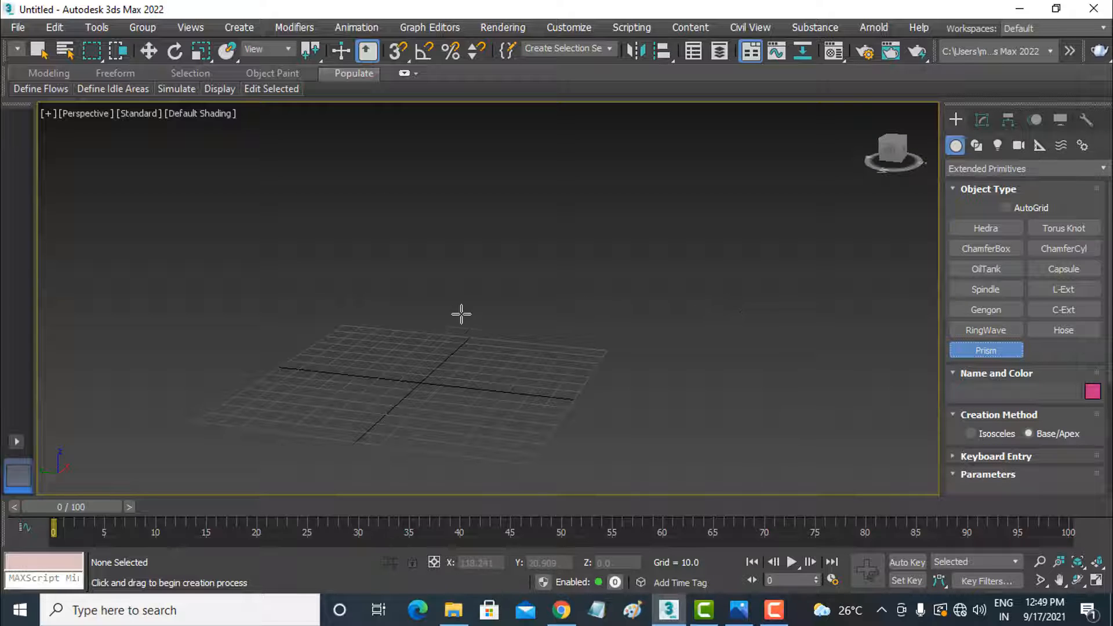
{"action": "left_click_drag", "start_coordinate": [463, 319], "coordinate": [511, 431]}
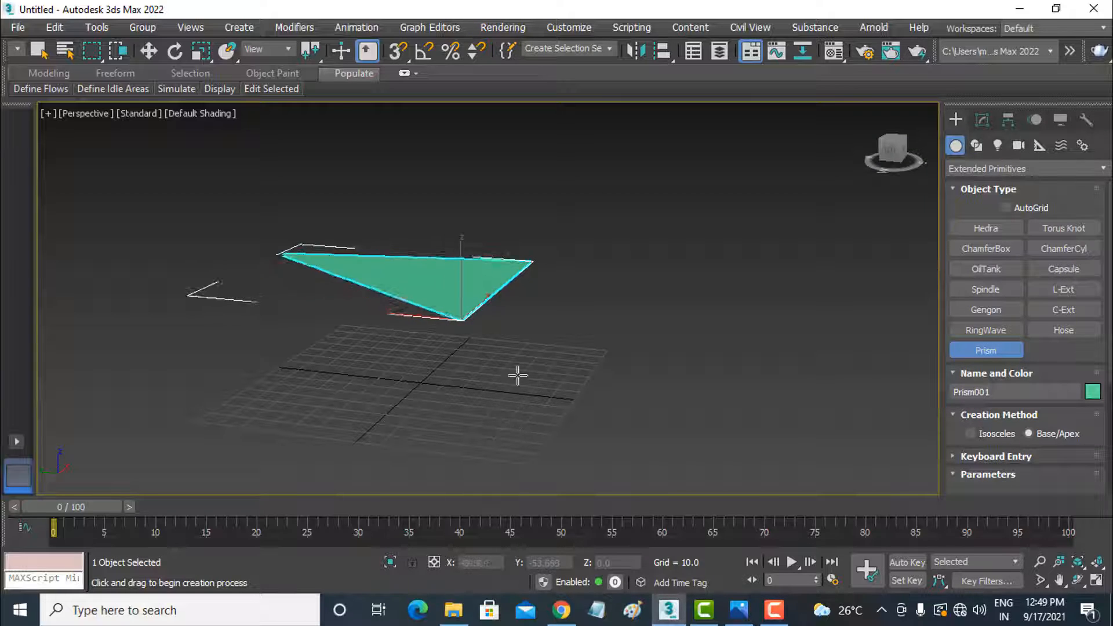
{"action": "left_click", "coordinate": [494, 383]}
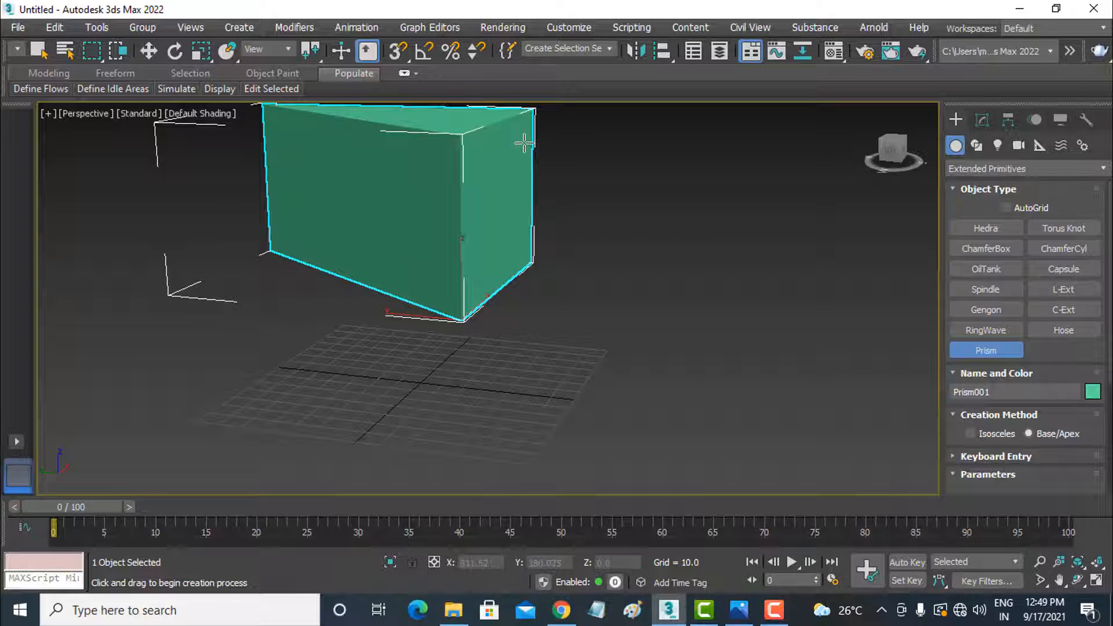
{"action": "middle_click_drag", "start_coordinate": [509, 247], "coordinate": [684, 391]}
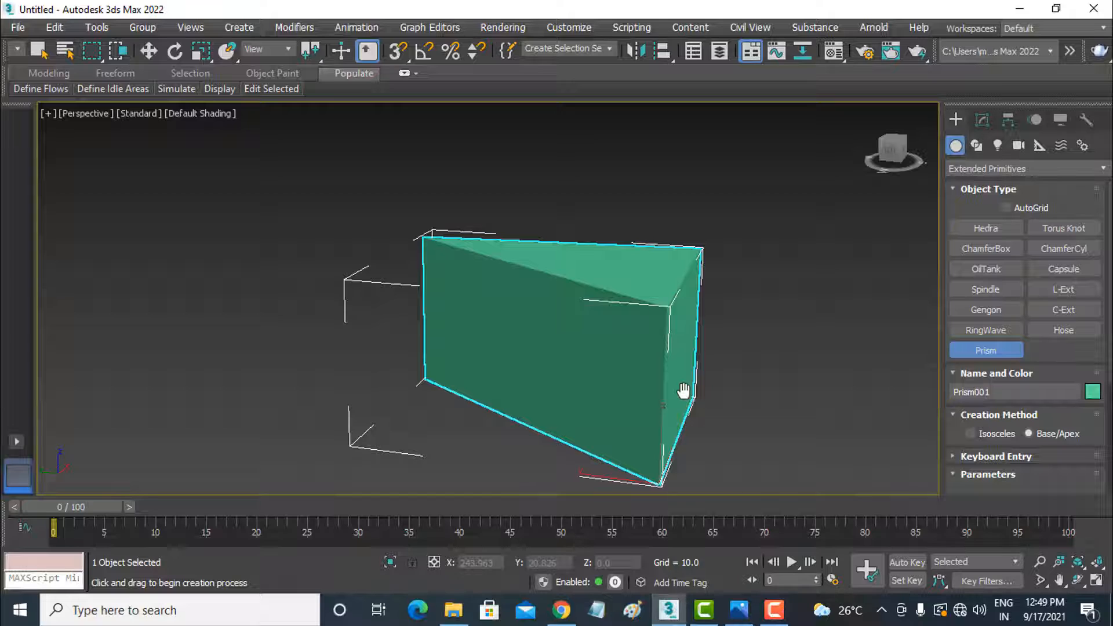
Set the prism's side 1 length to 219.25, side 2 to 185.107, side 3 to 229.845 and height to 111.301
{"action": "left_click", "coordinate": [982, 121]}
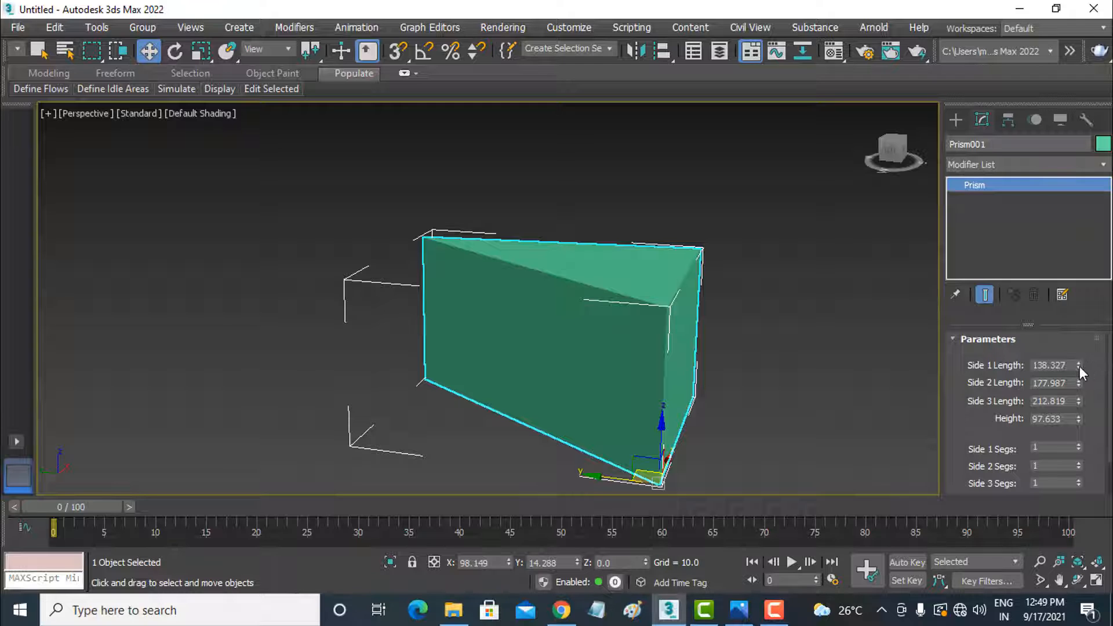
{"action": "left_click_drag", "start_coordinate": [1078, 366], "coordinate": [1075, 341]}
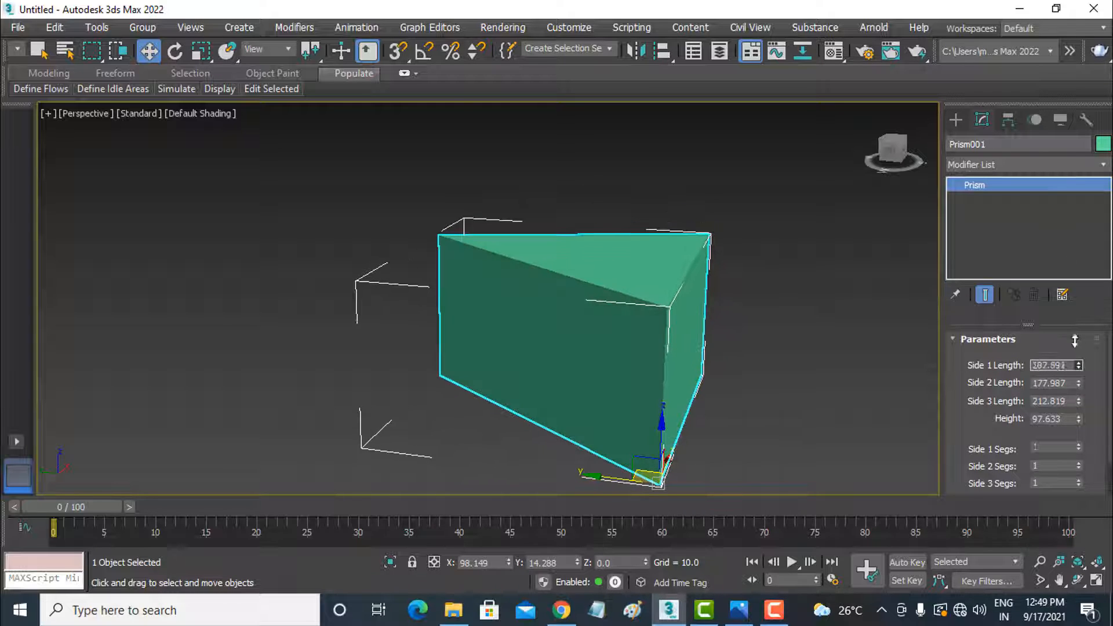
{"action": "left_click_drag", "start_coordinate": [1077, 381], "coordinate": [1089, 408]}
{"action": "scroll", "coordinate": [1095, 428], "scroll_direction": "down", "scroll_amount": 1}
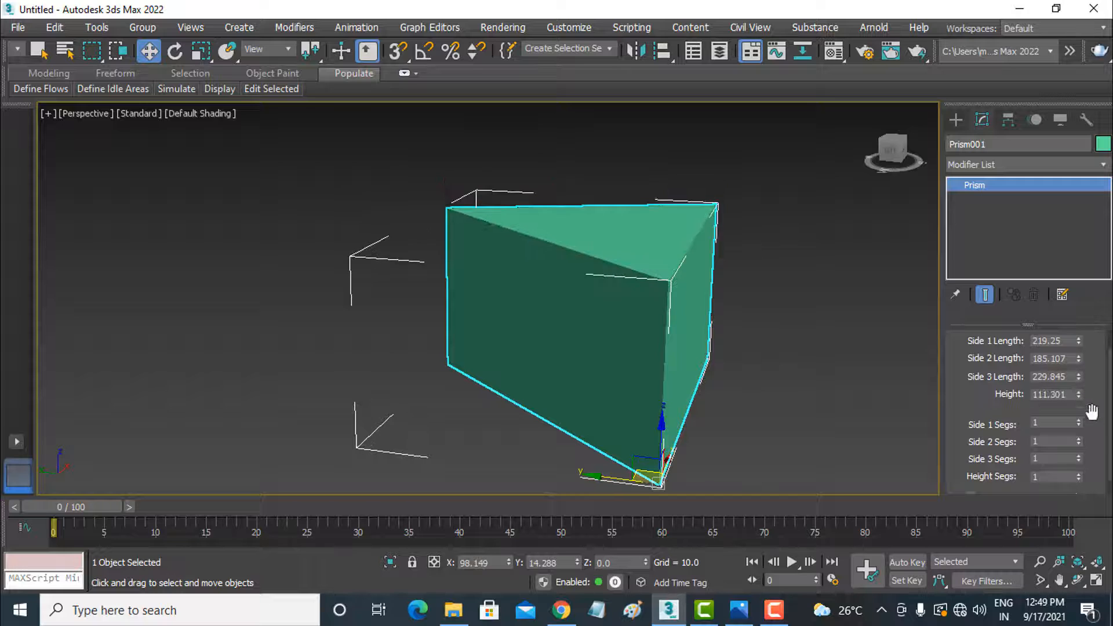
{"action": "scroll", "coordinate": [1095, 429], "scroll_direction": "down", "scroll_amount": 1}
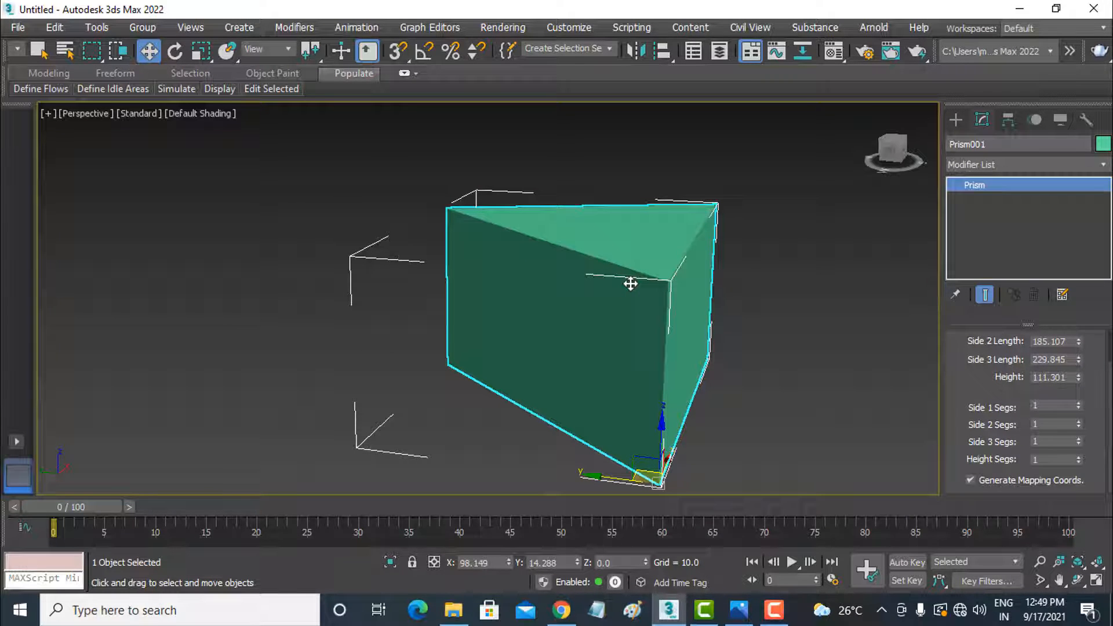
Delete the prism from the scene and return to the creation tools for Extended Primitives
{"action": "key", "text": "Delete"}
{"action": "left_click", "coordinate": [954, 117]}
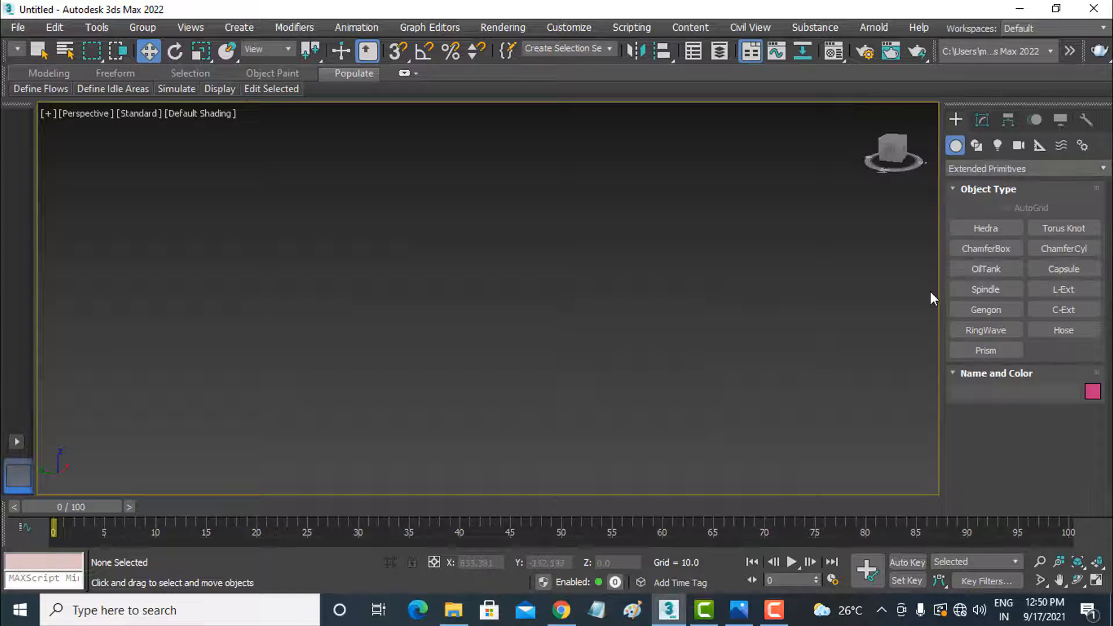